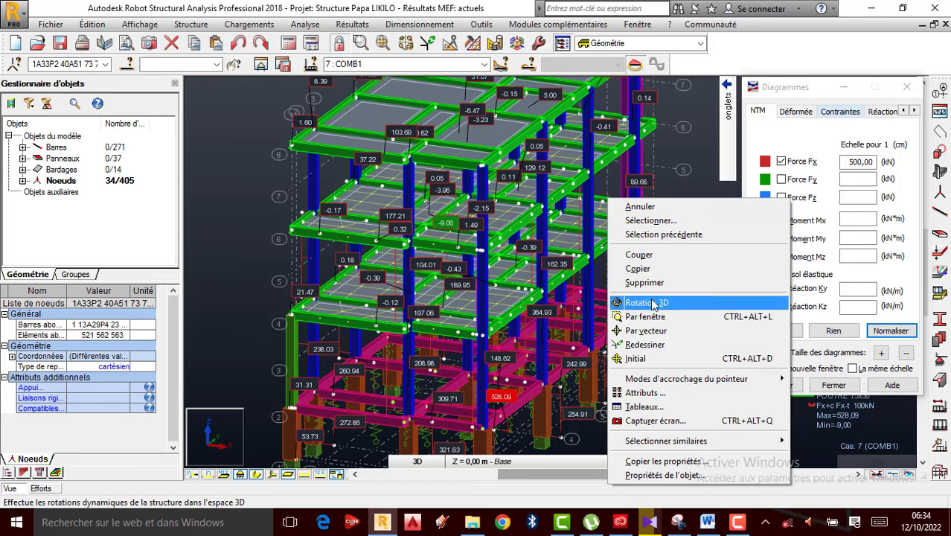
Step: Examine the Fx force values on the columns and foundations of the 3D building model from several sides
{"action": "left_click", "coordinate": [601, 303]}
{"action": "left_click_drag", "start_coordinate": [675, 259], "coordinate": [606, 256]}
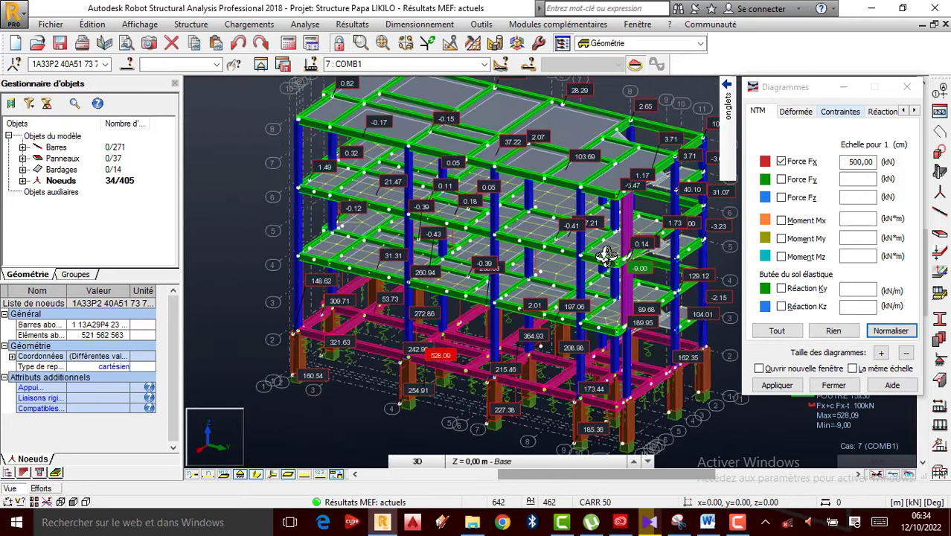
{"action": "scroll", "coordinate": [606, 255], "scroll_direction": "up", "scroll_amount": 2}
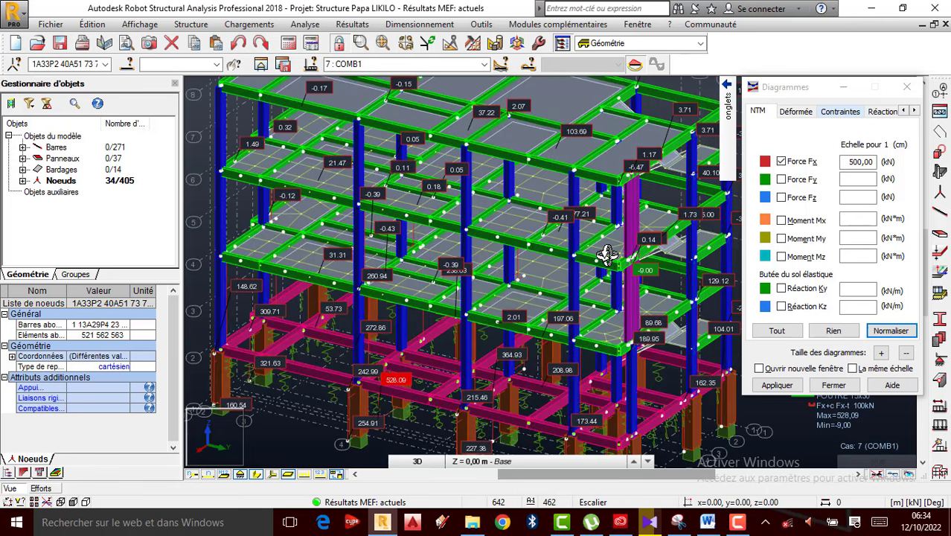
{"action": "scroll", "coordinate": [607, 255], "scroll_direction": "down", "scroll_amount": 1}
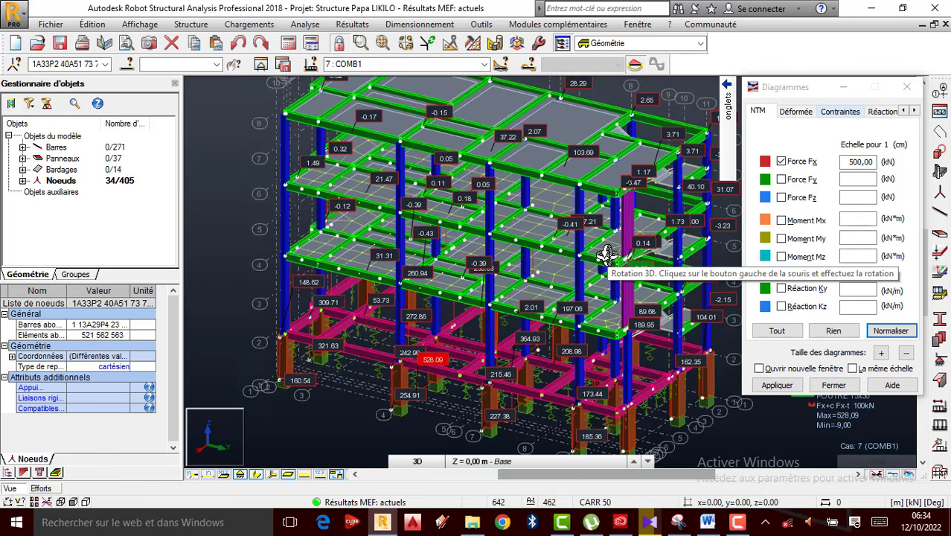
{"action": "scroll", "coordinate": [607, 267], "scroll_direction": "down", "scroll_amount": 3}
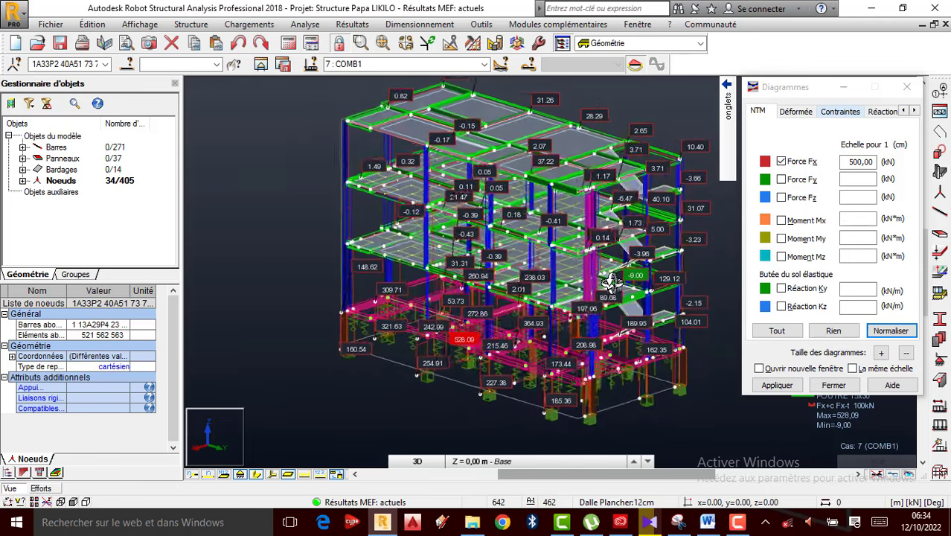
{"action": "scroll", "coordinate": [609, 280], "scroll_direction": "up", "scroll_amount": 2}
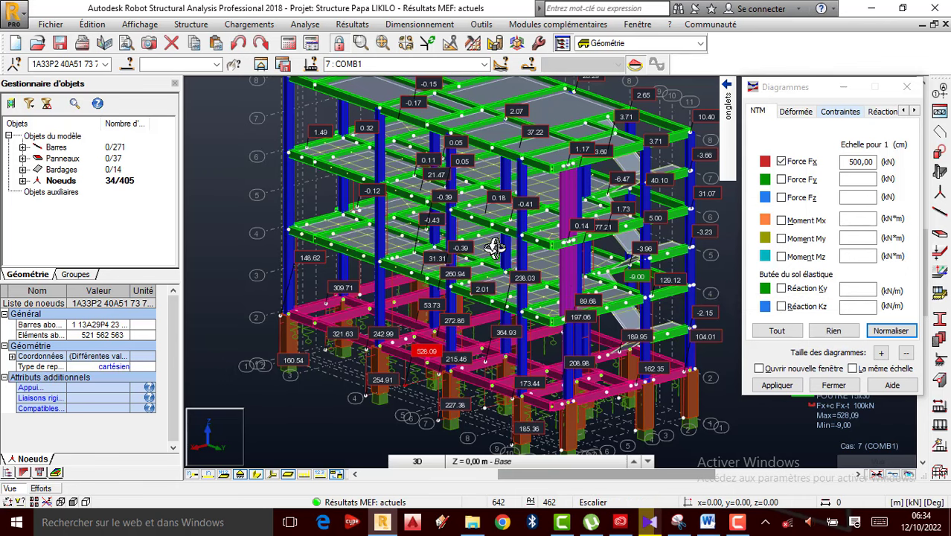
{"action": "scroll", "coordinate": [494, 248], "scroll_direction": "up", "scroll_amount": 1}
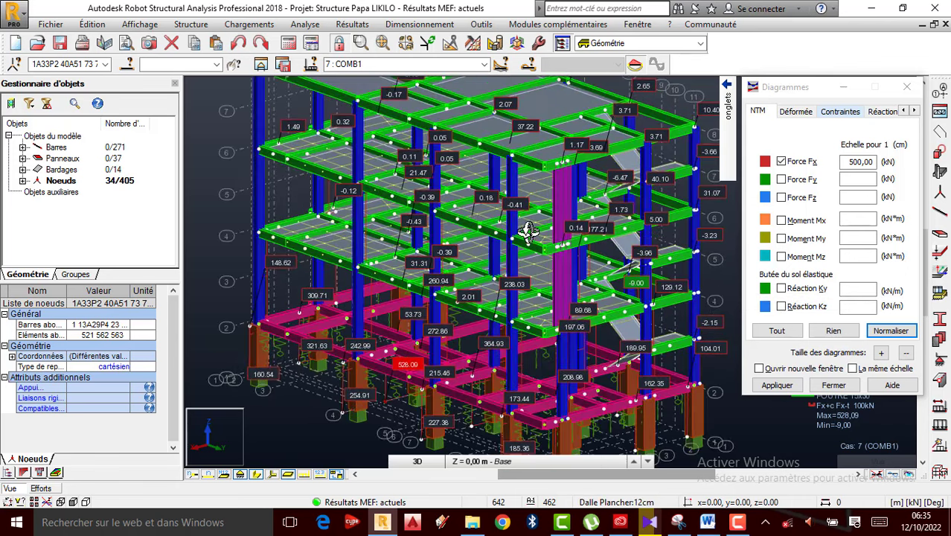
{"action": "scroll", "coordinate": [487, 234], "scroll_direction": "down", "scroll_amount": 1}
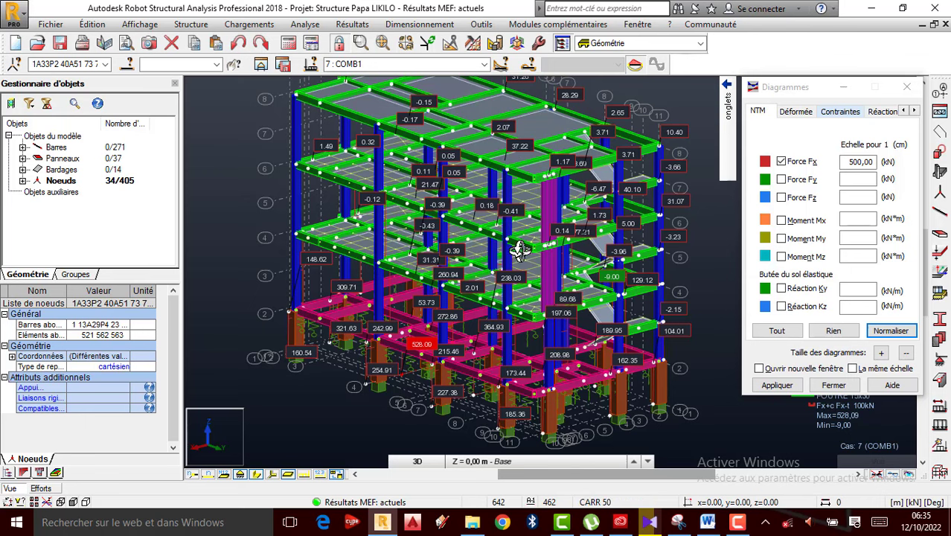
{"action": "scroll", "coordinate": [491, 247], "scroll_direction": "up", "scroll_amount": 1}
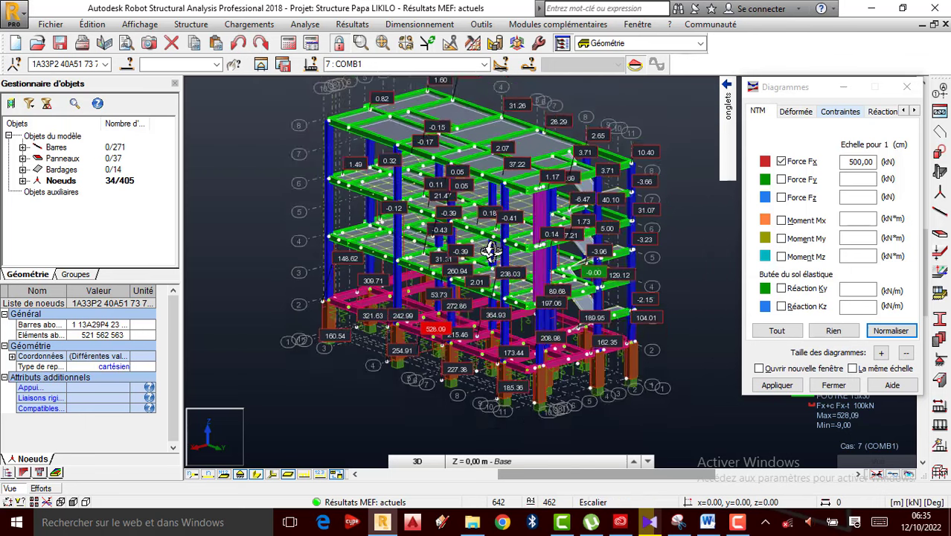
{"action": "middle_click_drag", "start_coordinate": [464, 262], "coordinate": [491, 262], "text": "shift"}
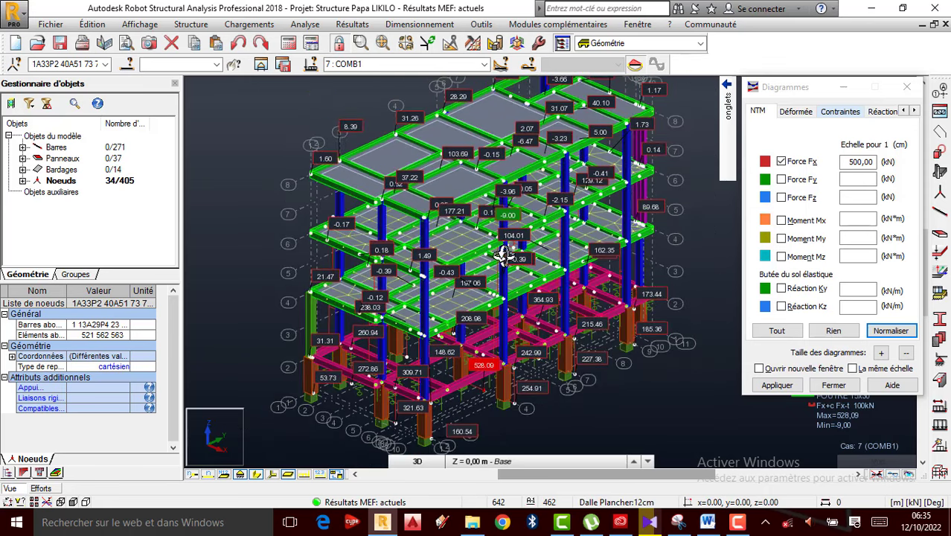
{"action": "middle_click_drag", "start_coordinate": [529, 267], "coordinate": [412, 205], "text": "shift"}
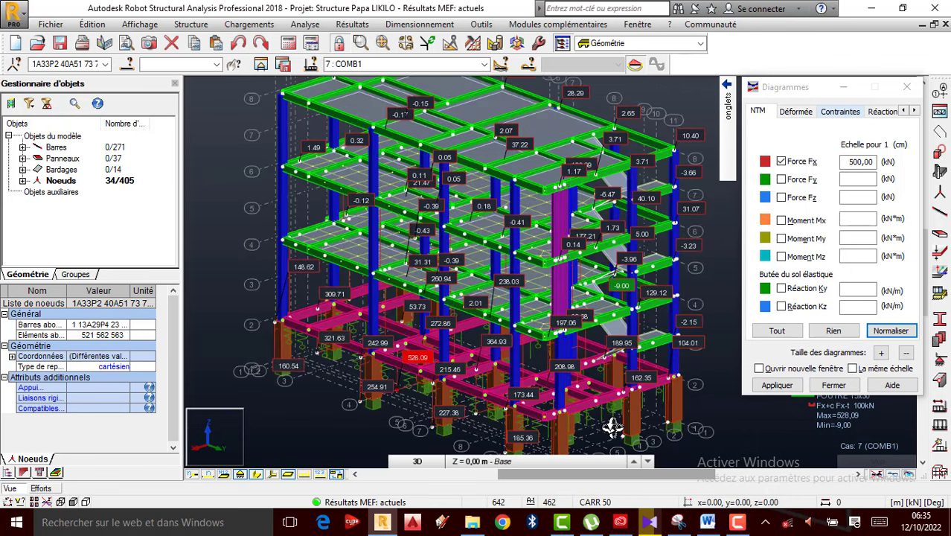
Step: In the Snipping Tool load-calculation capture, circle 9 kN/m³ and 0,15 m in red and underline the 4 m, 0,45 m, 0,15 m and 0,3 terms
{"action": "left_click", "coordinate": [677, 522]}
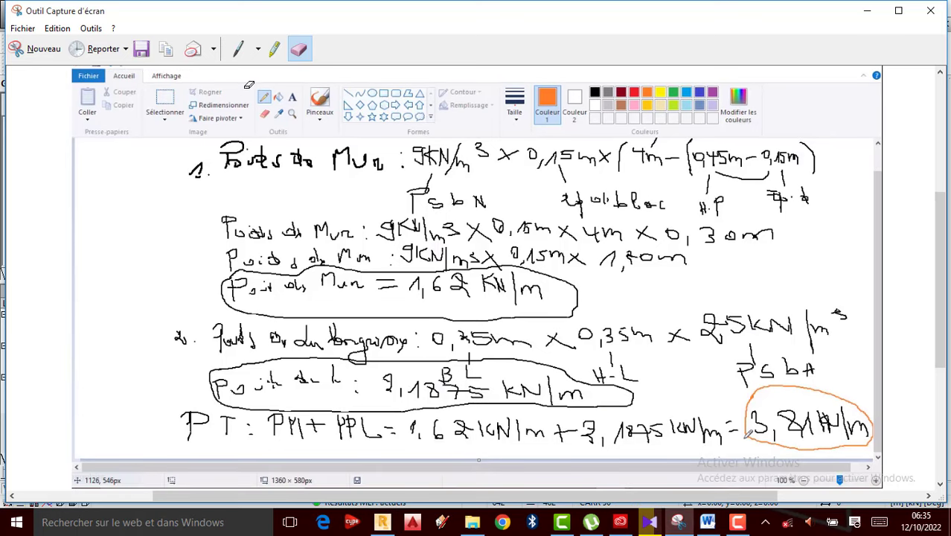
{"action": "left_click", "coordinate": [238, 49]}
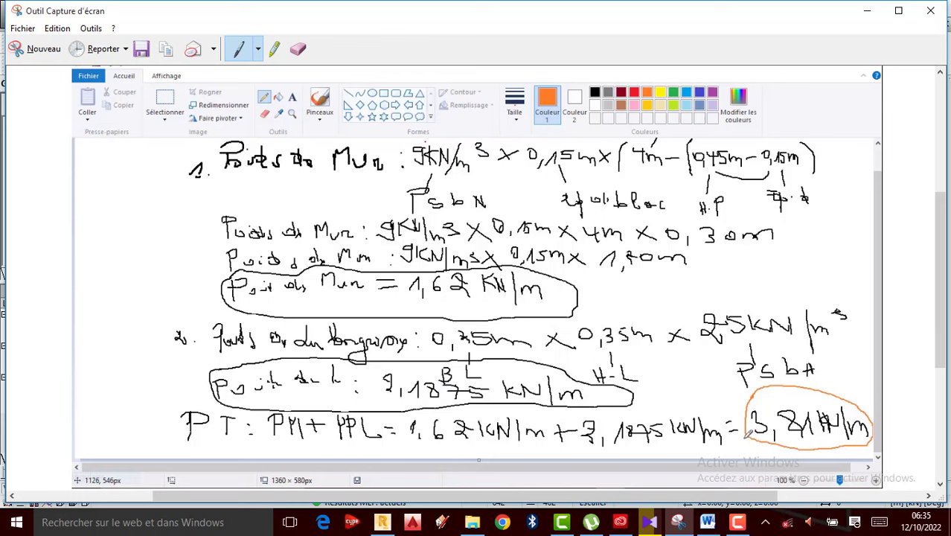
{"action": "mouse_move", "coordinate": [415, 143]}
{"action": "left_mouse_down"}
{"action": "mouse_move", "coordinate": [411, 176]}
{"action": "mouse_move", "coordinate": [461, 187]}
{"action": "mouse_move", "coordinate": [484, 157]}
{"action": "mouse_move", "coordinate": [482, 146]}
{"action": "mouse_move", "coordinate": [414, 144]}
{"action": "left_mouse_up"}
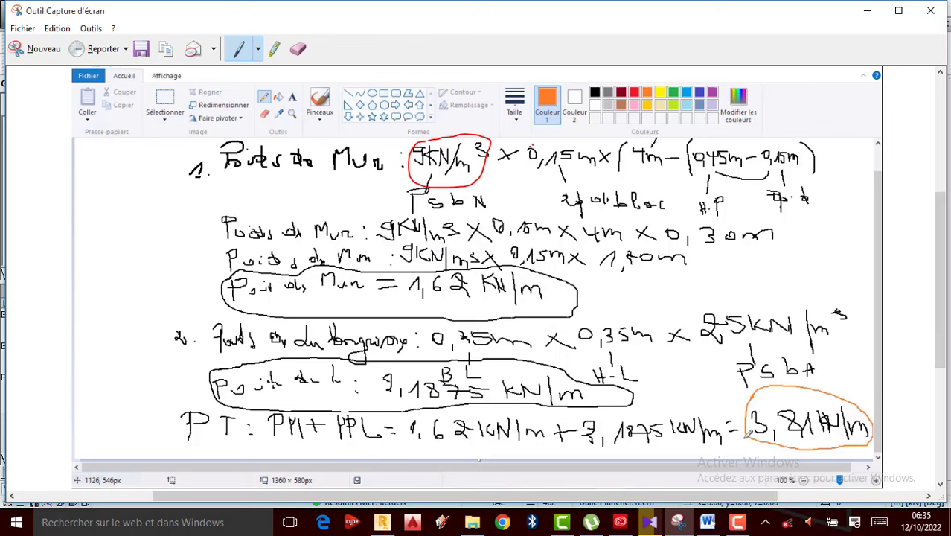
{"action": "mouse_move", "coordinate": [531, 145]}
{"action": "left_mouse_down"}
{"action": "mouse_move", "coordinate": [565, 195]}
{"action": "mouse_move", "coordinate": [597, 190]}
{"action": "mouse_move", "coordinate": [599, 149]}
{"action": "mouse_move", "coordinate": [556, 142]}
{"action": "left_mouse_up"}
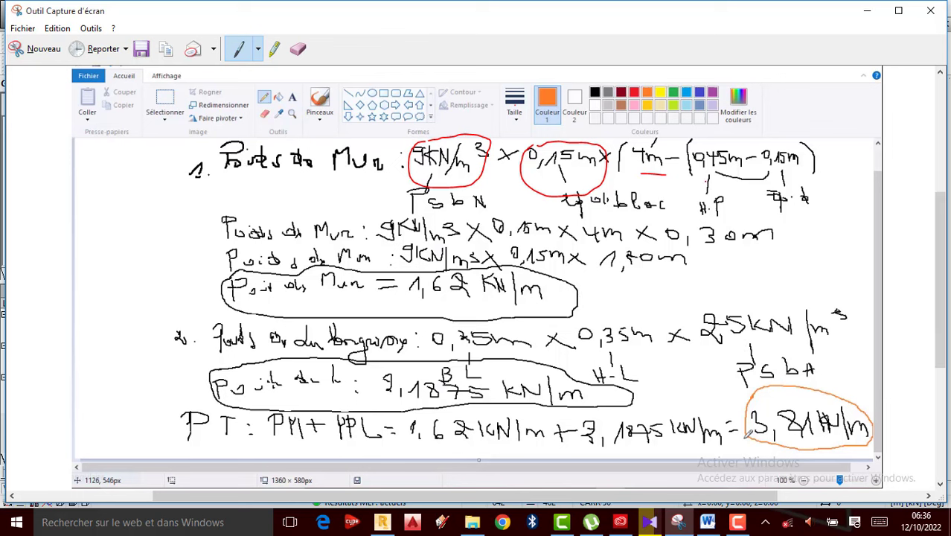
{"action": "left_click_drag", "start_coordinate": [705, 181], "coordinate": [729, 180]}
{"action": "left_click_drag", "start_coordinate": [592, 242], "coordinate": [622, 245]}
{"action": "left_click_drag", "start_coordinate": [683, 250], "coordinate": [719, 250]}
Step: Open the Windows Calculator and place it beside the wall-weight formula
{"action": "left_click", "coordinate": [190, 523]}
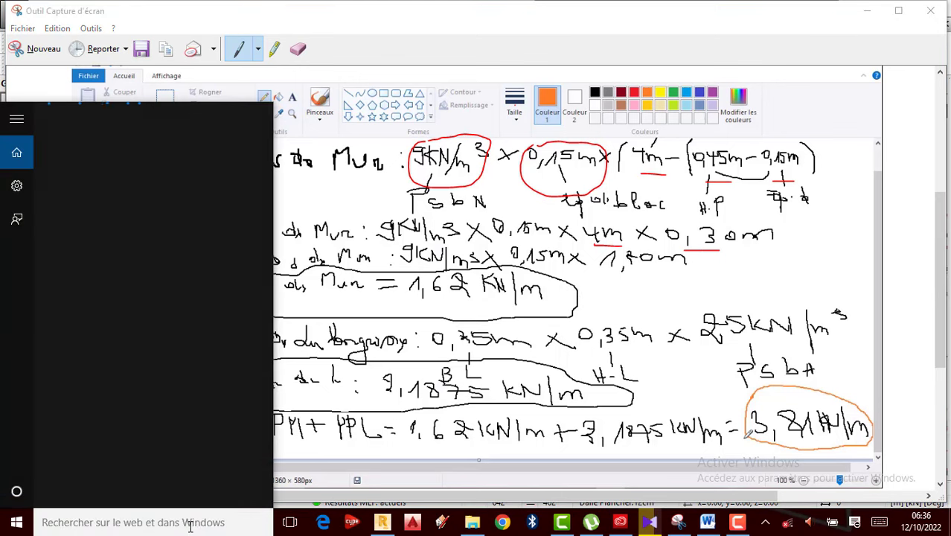
{"action": "type", "text": "c"}
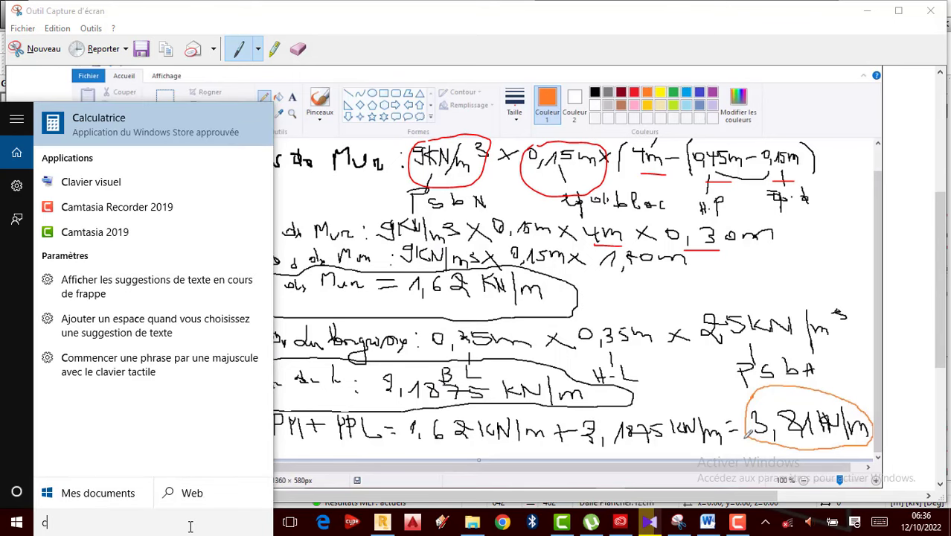
{"action": "type", "text": "al"}
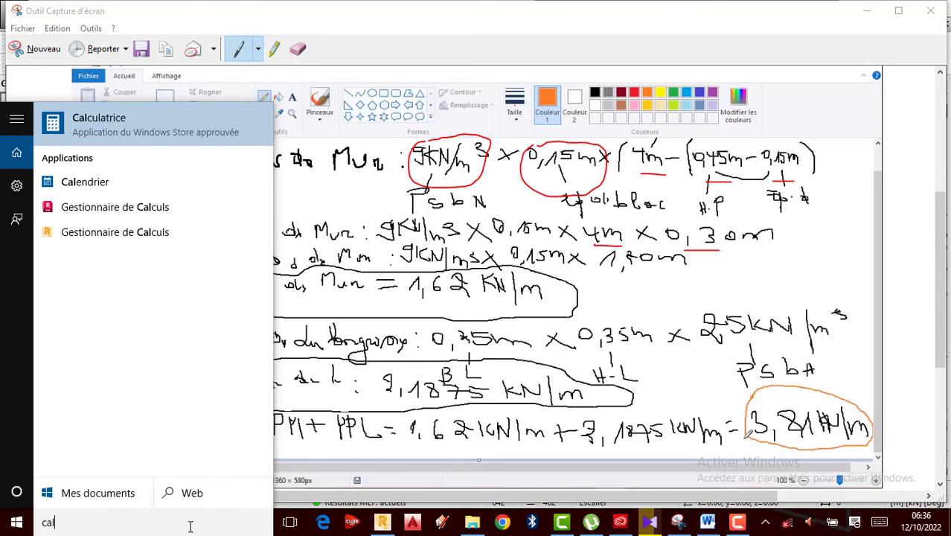
{"action": "left_click", "coordinate": [124, 133]}
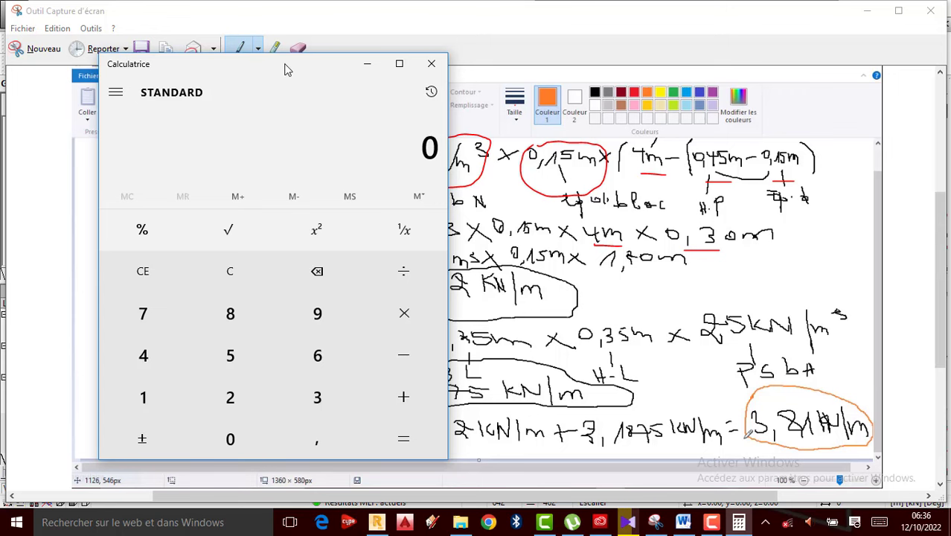
{"action": "left_click_drag", "start_coordinate": [329, 67], "coordinate": [250, 65]}
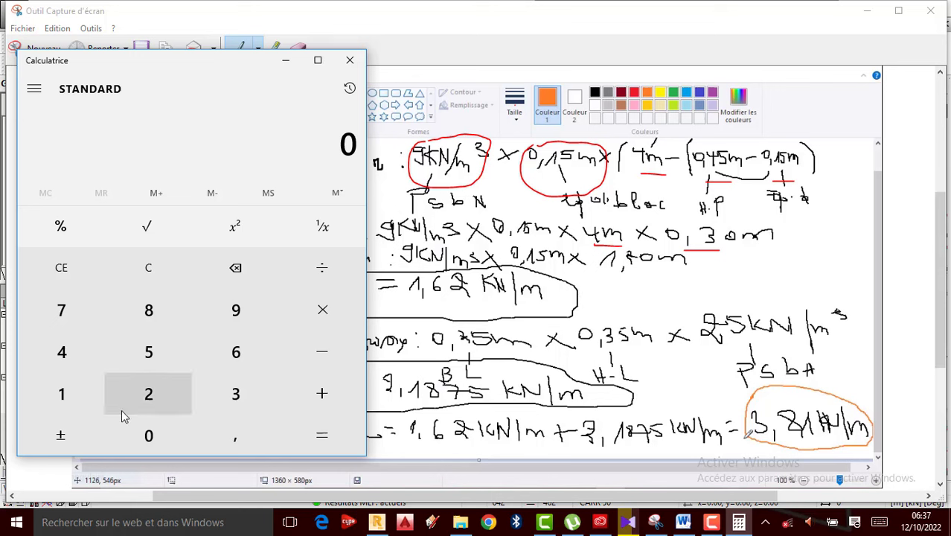
Step: Calculate 0,45 − 0,15 for the beam height minus the slab thickness
{"action": "left_click", "coordinate": [200, 436]}
{"action": "left_click", "coordinate": [79, 354]}
{"action": "left_click", "coordinate": [145, 356]}
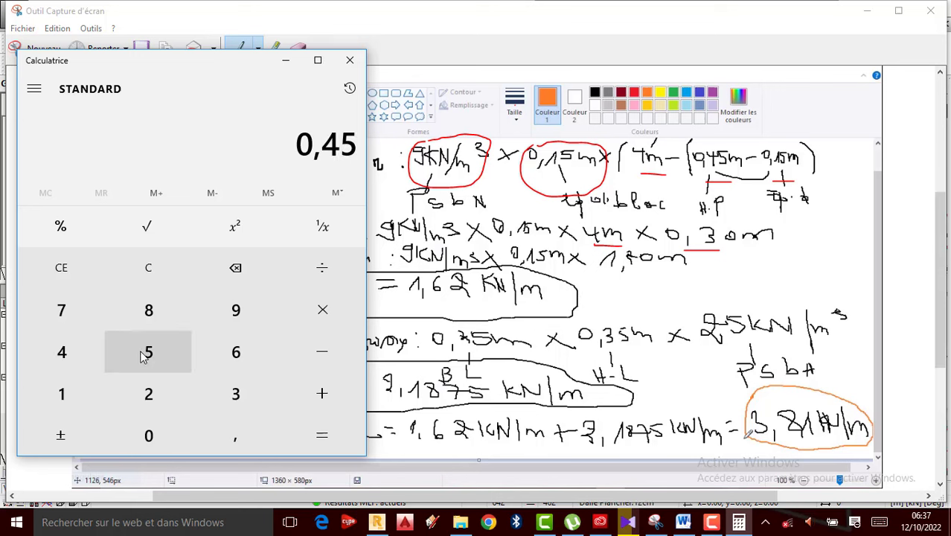
{"action": "left_click", "coordinate": [320, 351]}
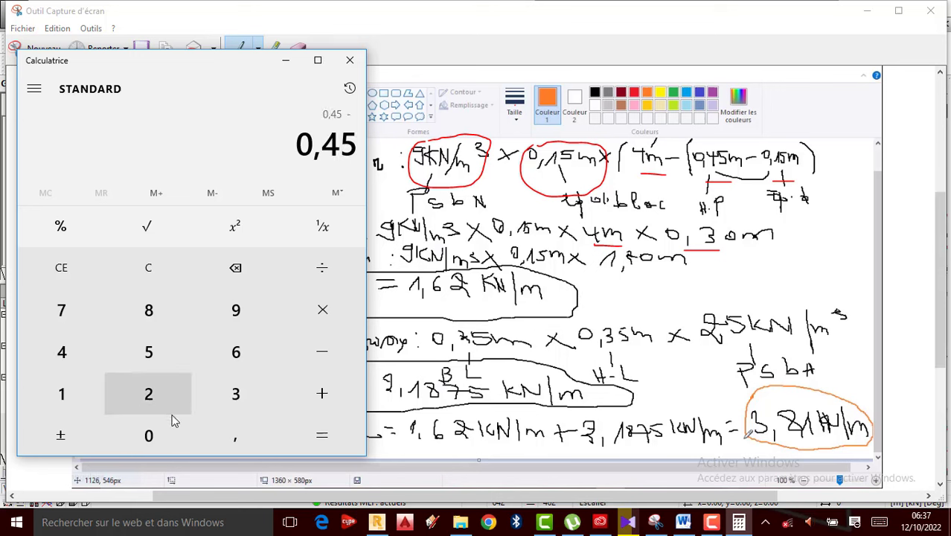
{"action": "left_click", "coordinate": [165, 433]}
{"action": "left_click", "coordinate": [216, 435]}
{"action": "left_click", "coordinate": [64, 400]}
{"action": "left_click", "coordinate": [148, 352]}
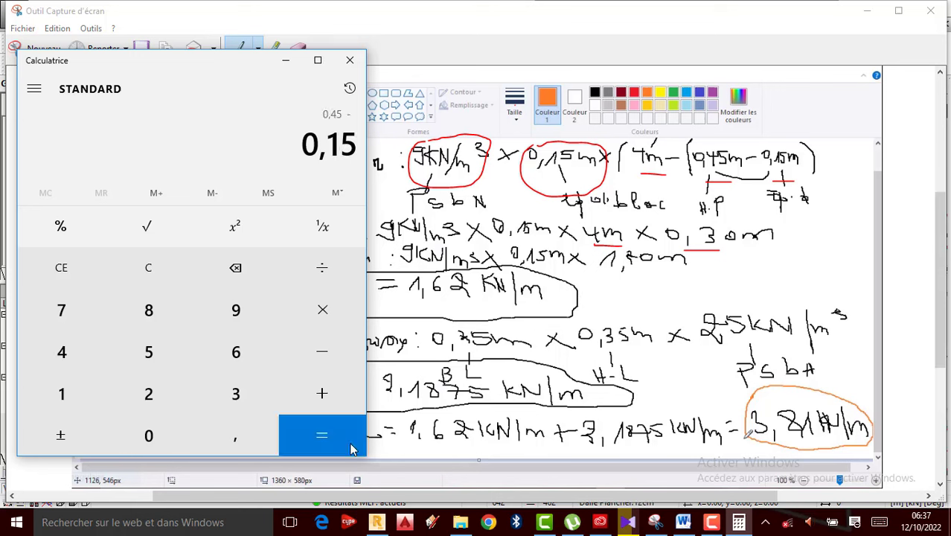
{"action": "left_click", "coordinate": [353, 449]}
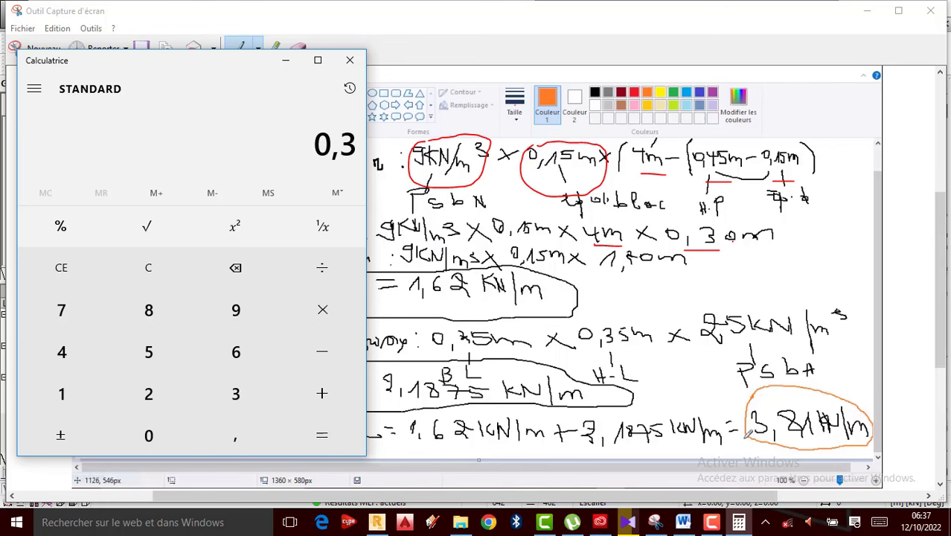
Step: Put the calculator away and mark a red minus over the multiplication sign between 4 m and 0,30 m
{"action": "left_click", "coordinate": [350, 59]}
{"action": "left_click", "coordinate": [296, 51]}
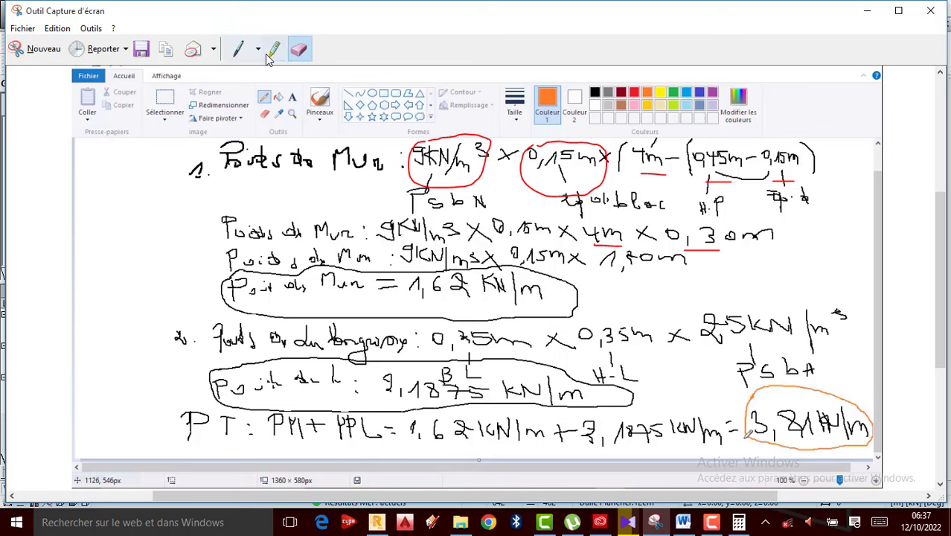
{"action": "left_click", "coordinate": [238, 54]}
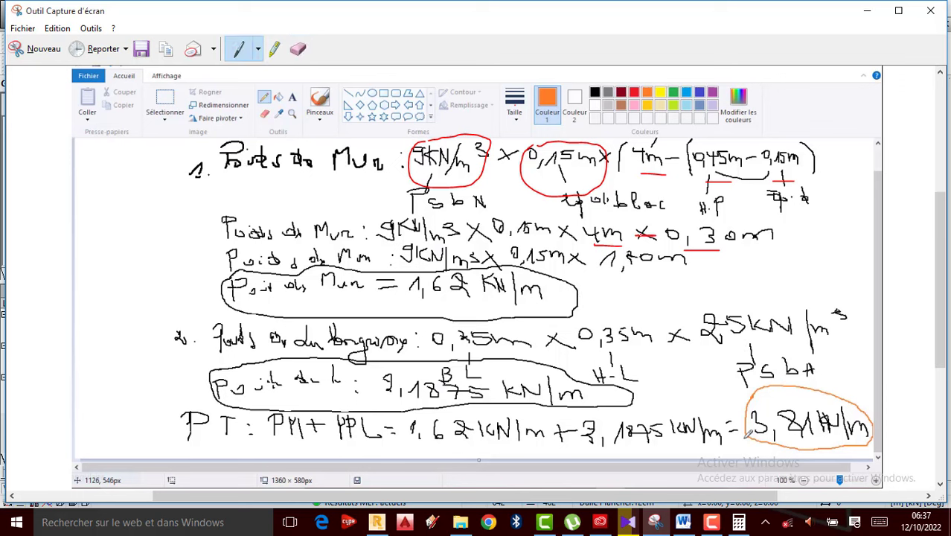
Step: Calculate the corrected wall height as 4 − 0,30 in the Calculator
{"action": "left_click", "coordinate": [738, 522]}
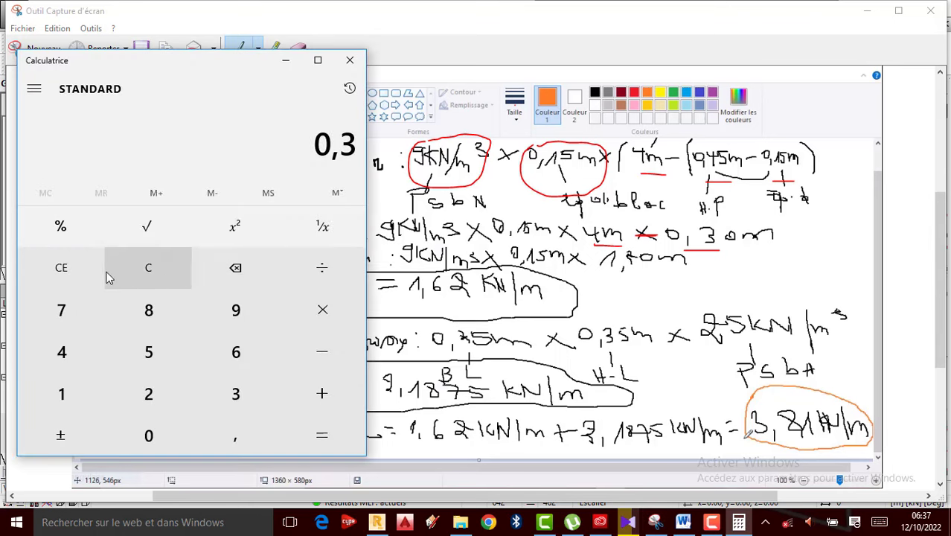
{"action": "left_click", "coordinate": [141, 283]}
{"action": "left_click", "coordinate": [62, 352]}
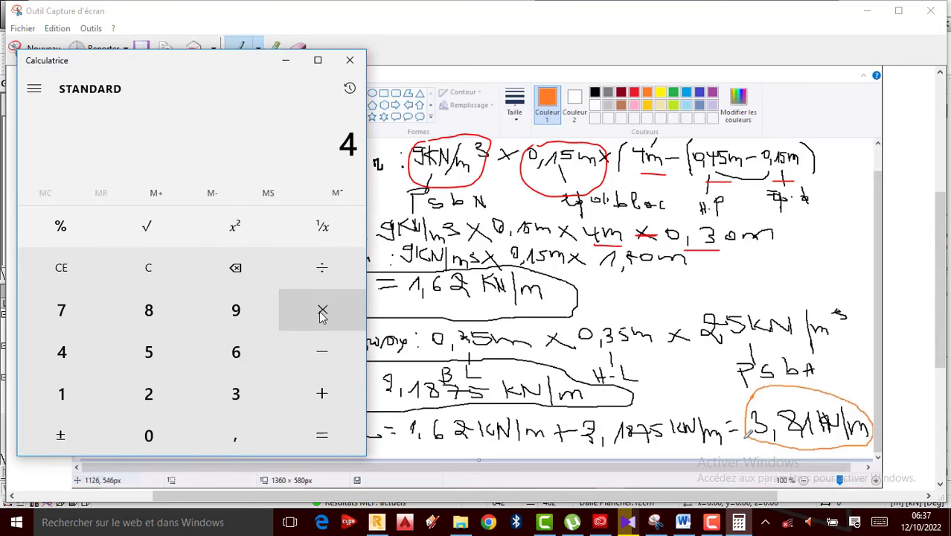
{"action": "left_click", "coordinate": [322, 357]}
{"action": "left_click", "coordinate": [151, 445]}
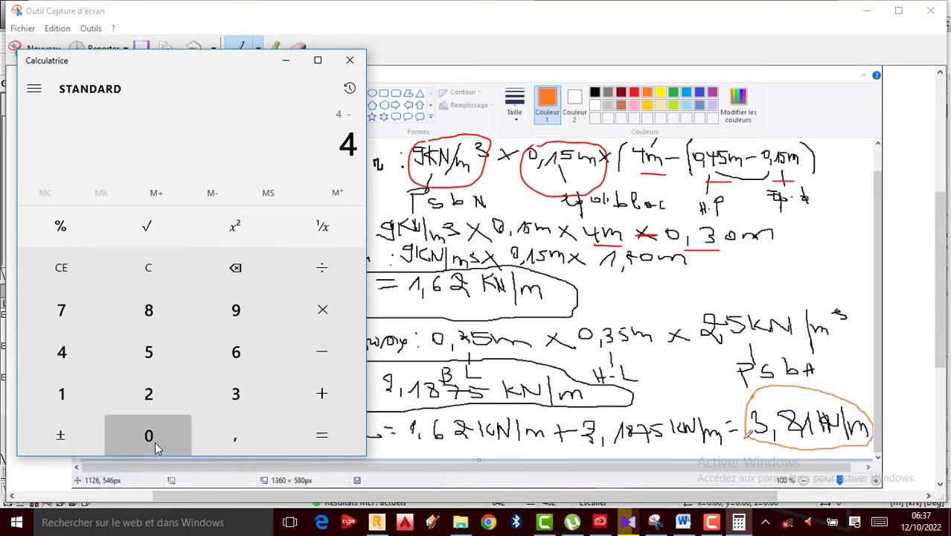
{"action": "left_click", "coordinate": [236, 419]}
{"action": "left_click", "coordinate": [235, 394]}
{"action": "left_click", "coordinate": [149, 435]}
{"action": "left_click", "coordinate": [345, 440]}
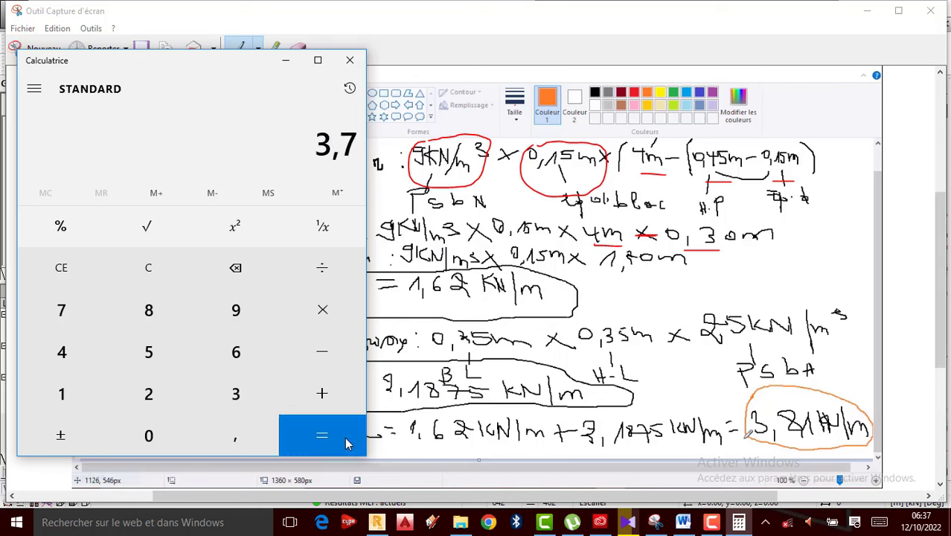
Step: Write 3,70 m in red over the wall height in the second wall-weight line of the capture
{"action": "left_click", "coordinate": [286, 60]}
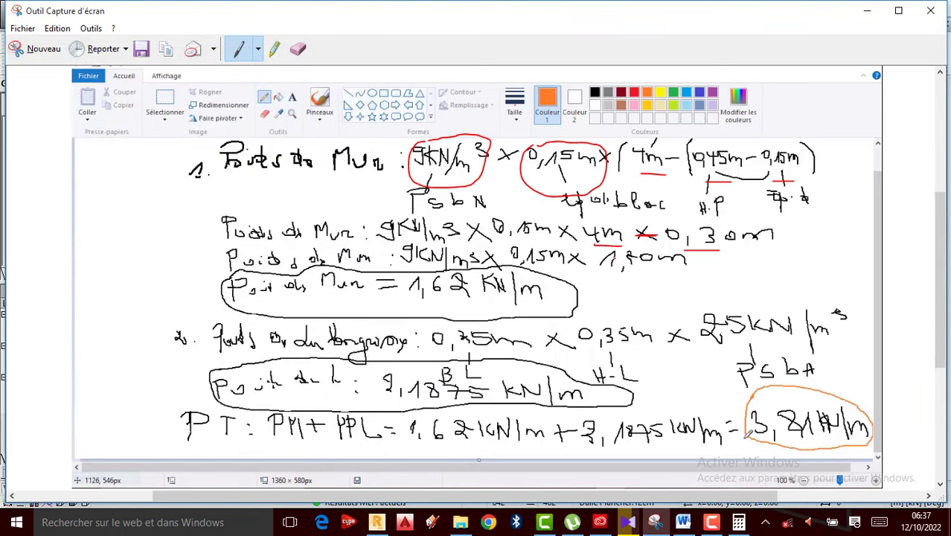
{"action": "mouse_move", "coordinate": [615, 251]}
{"action": "left_mouse_down"}
{"action": "mouse_move", "coordinate": [646, 267]}
{"action": "mouse_move", "coordinate": [626, 276]}
{"action": "mouse_move", "coordinate": [683, 280]}
{"action": "mouse_move", "coordinate": [711, 261]}
{"action": "mouse_move", "coordinate": [753, 276]}
{"action": "left_mouse_up"}
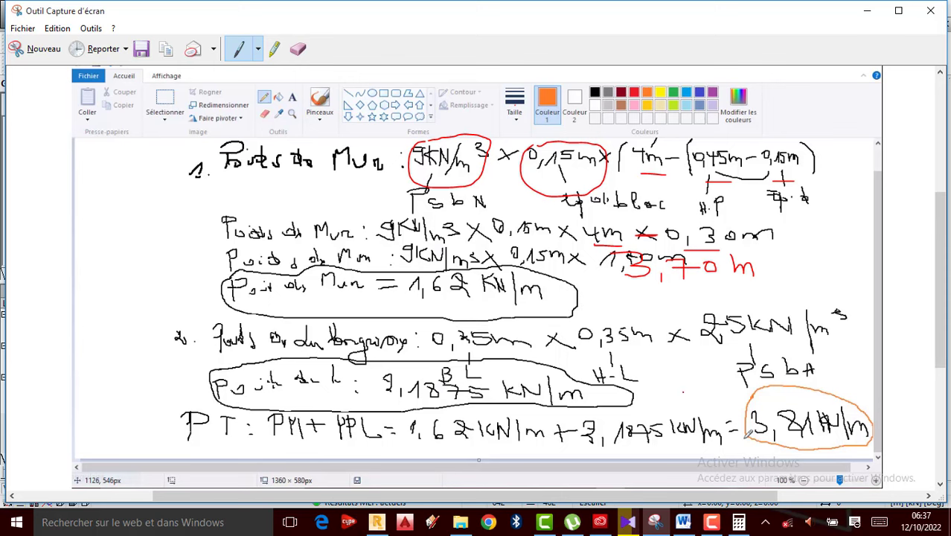
Step: Calculate the corrected wall line load as 9 × 0,15 × 3,70 in the Calculator
{"action": "left_click", "coordinate": [739, 521]}
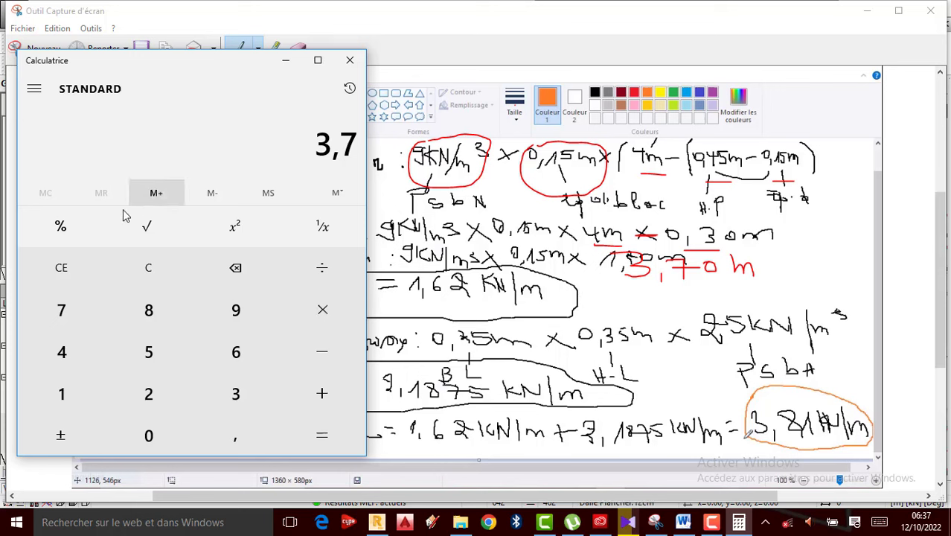
{"action": "left_click", "coordinate": [148, 275]}
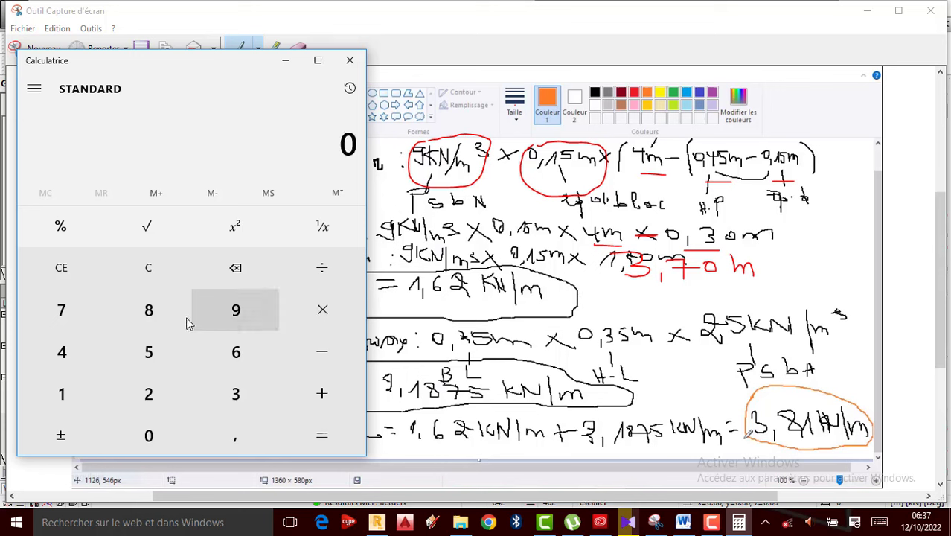
{"action": "left_click", "coordinate": [236, 308]}
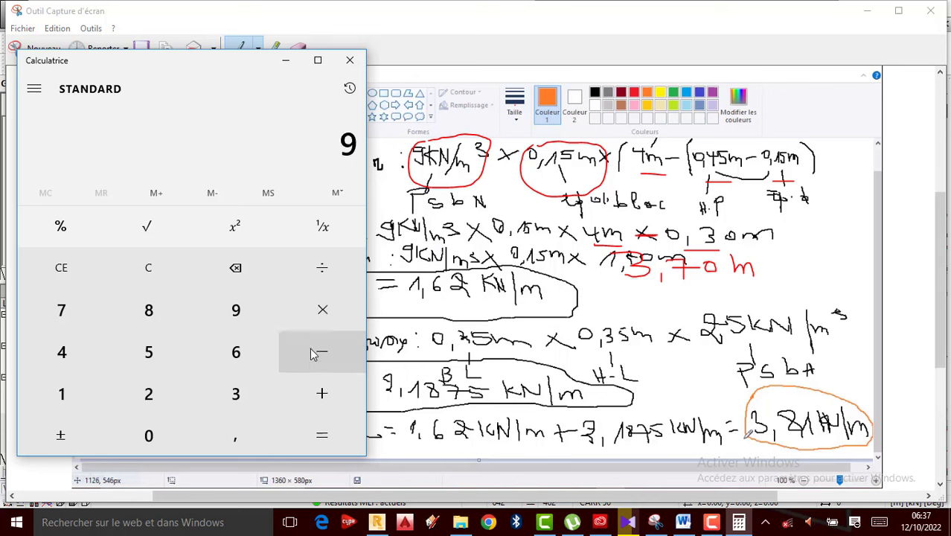
{"action": "left_click", "coordinate": [329, 310]}
{"action": "left_click", "coordinate": [148, 437]}
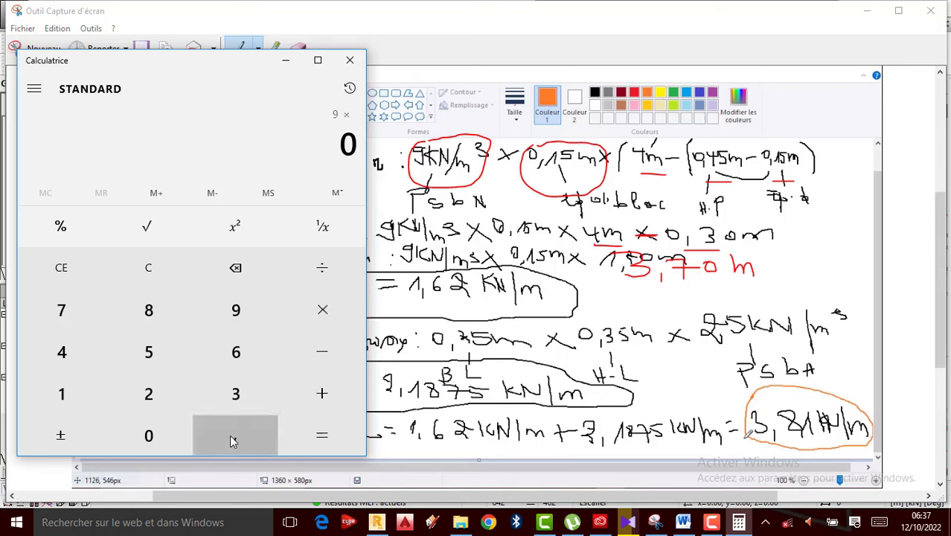
{"action": "left_click", "coordinate": [230, 438]}
{"action": "left_click", "coordinate": [71, 395]}
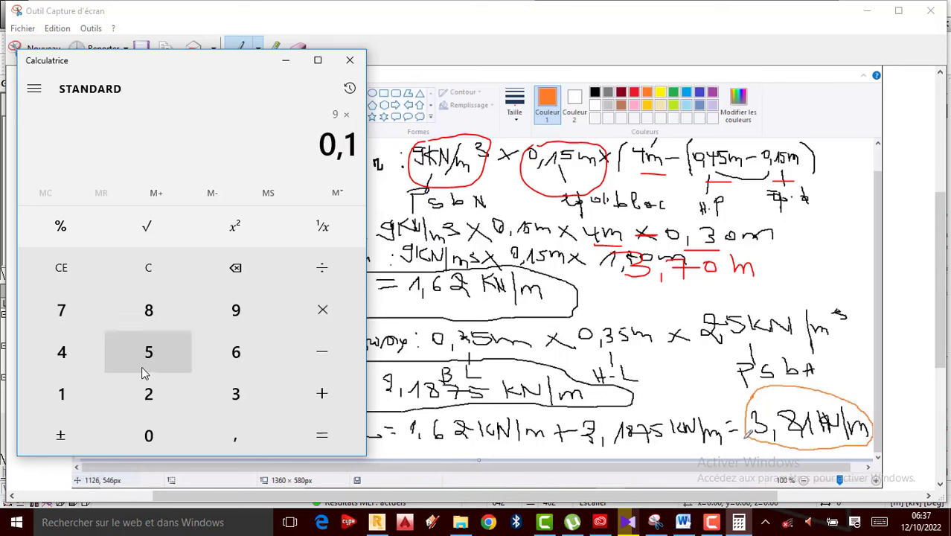
{"action": "left_click", "coordinate": [325, 312]}
{"action": "left_click", "coordinate": [237, 394]}
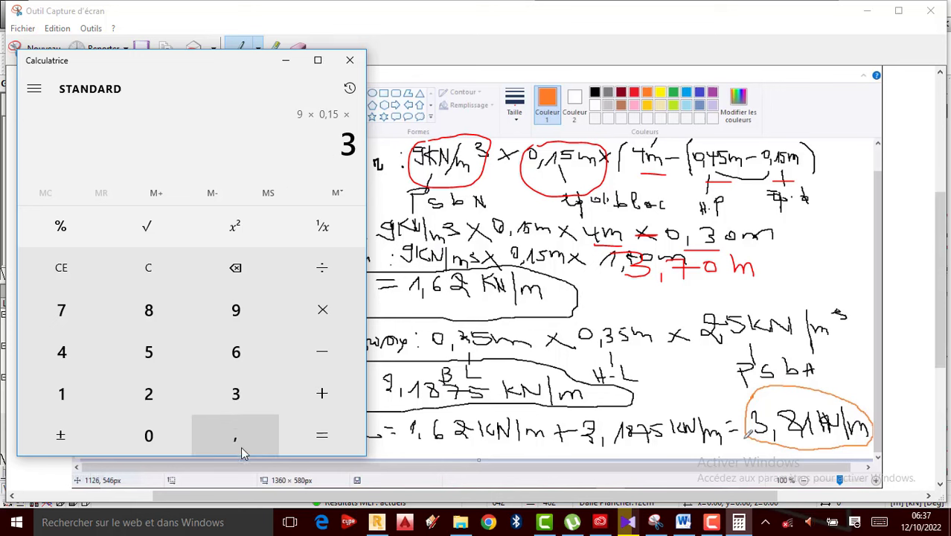
{"action": "left_click", "coordinate": [237, 438]}
{"action": "left_click", "coordinate": [61, 309]}
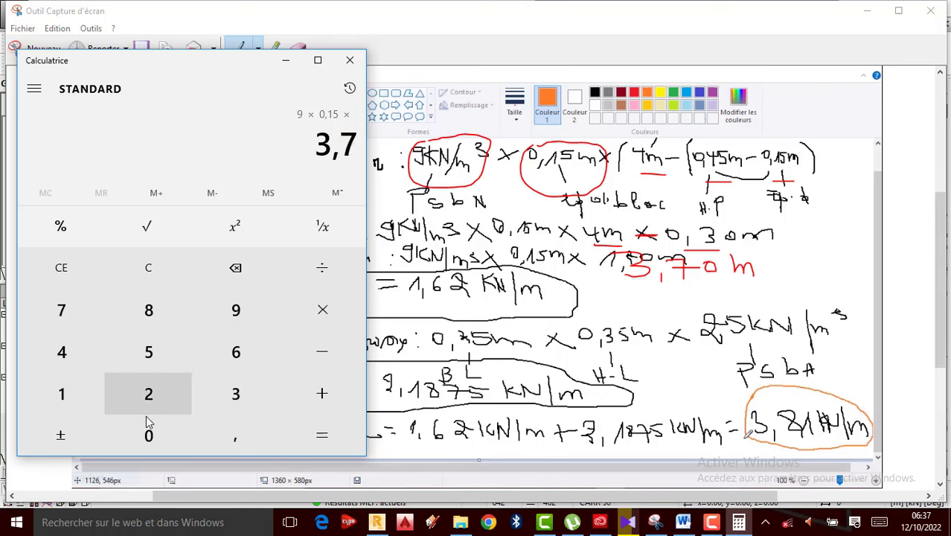
{"action": "left_click", "coordinate": [148, 435]}
{"action": "left_click", "coordinate": [332, 432]}
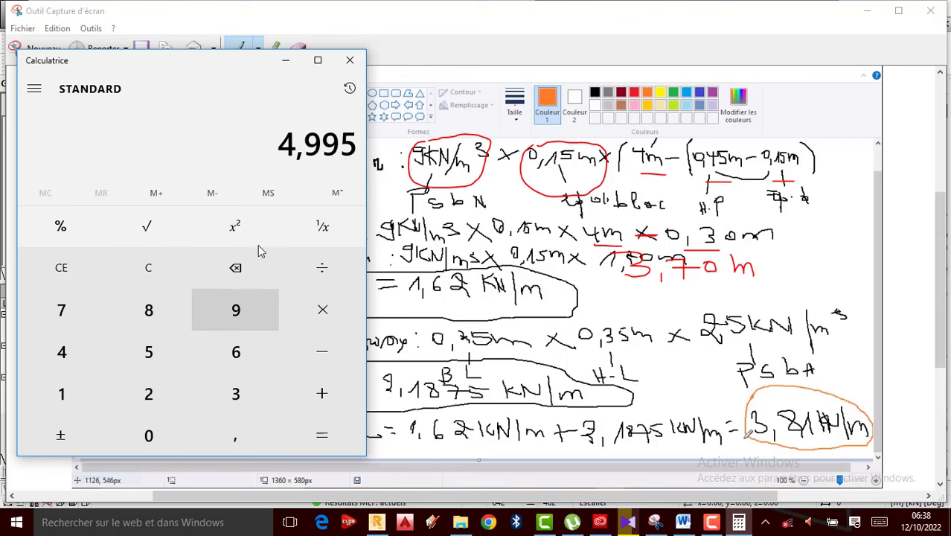
Step: Put the calculator away and write 4,995 in red over the circled wall weight and the wall term of the PT line
{"action": "left_click", "coordinate": [285, 59]}
{"action": "left_click_drag", "start_coordinate": [404, 278], "coordinate": [407, 292]}
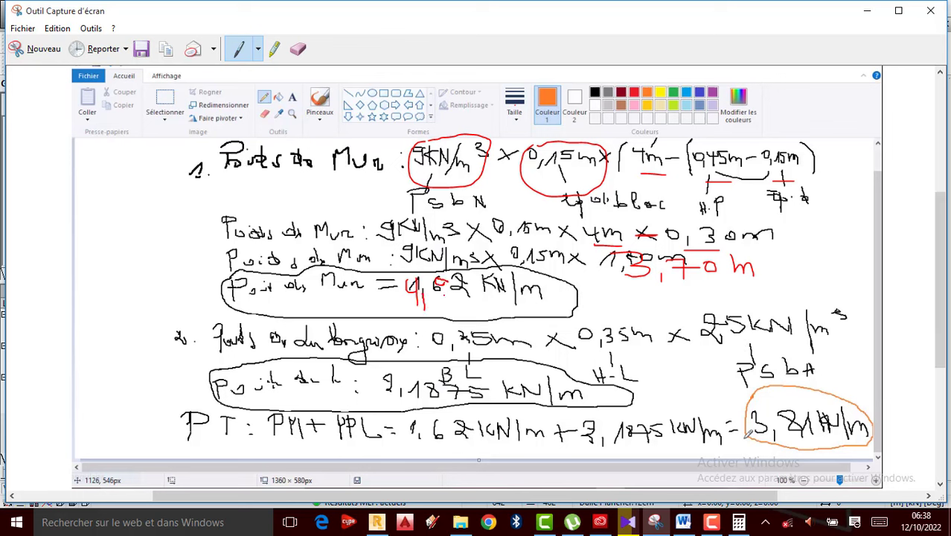
{"action": "left_click_drag", "start_coordinate": [443, 281], "coordinate": [439, 298]}
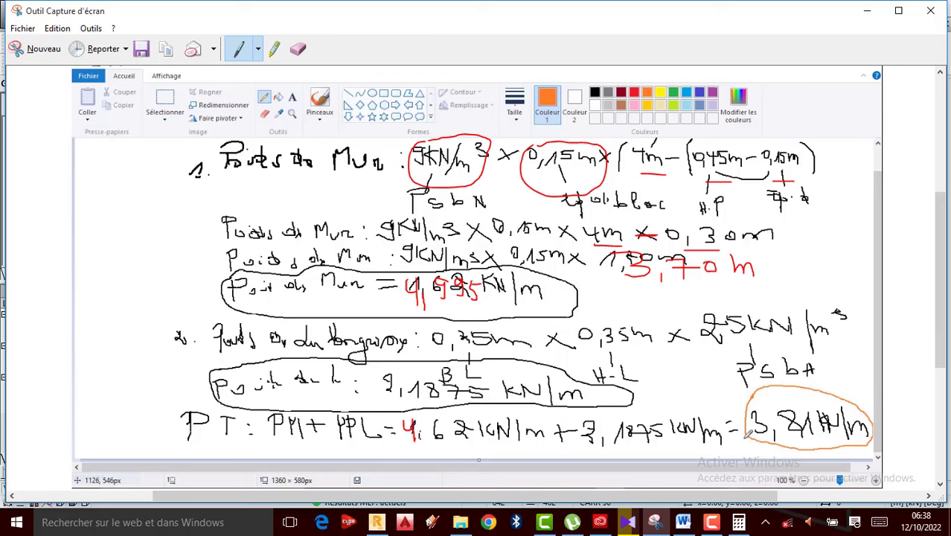
{"action": "mouse_move", "coordinate": [424, 416]}
{"action": "left_mouse_down"}
{"action": "mouse_move", "coordinate": [429, 441]}
{"action": "mouse_move", "coordinate": [441, 430]}
{"action": "left_mouse_up"}
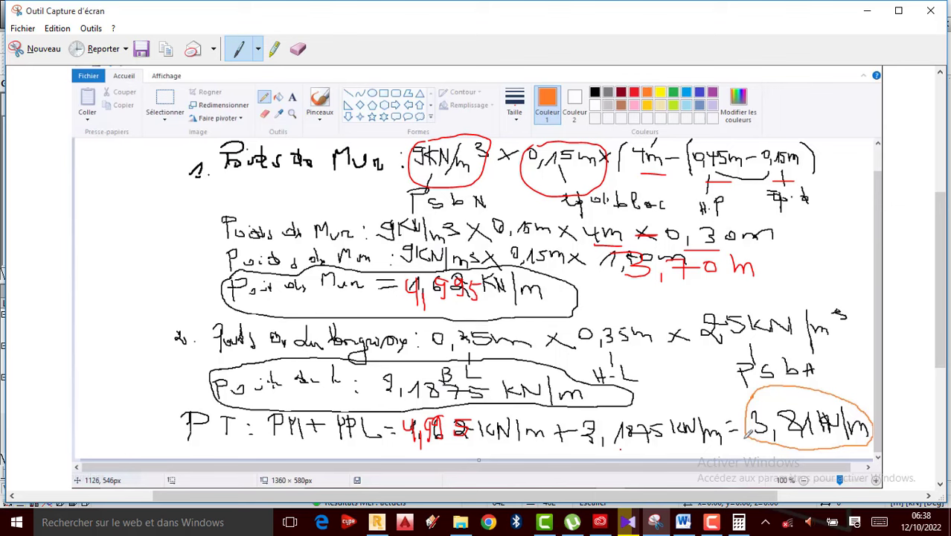
Step: Add the ground beam weight of 2,1875 to the 4,995 wall load in the Calculator
{"action": "left_click", "coordinate": [739, 521]}
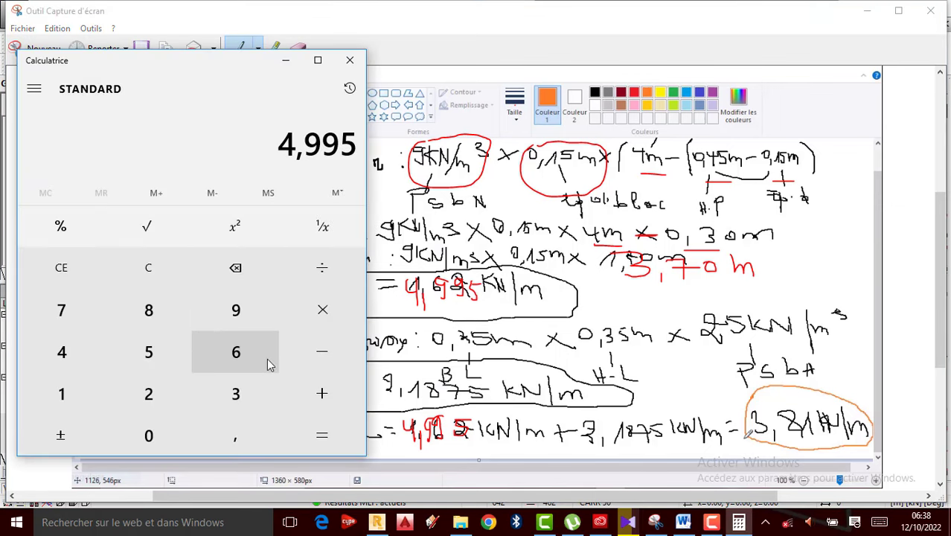
{"action": "left_click", "coordinate": [322, 393]}
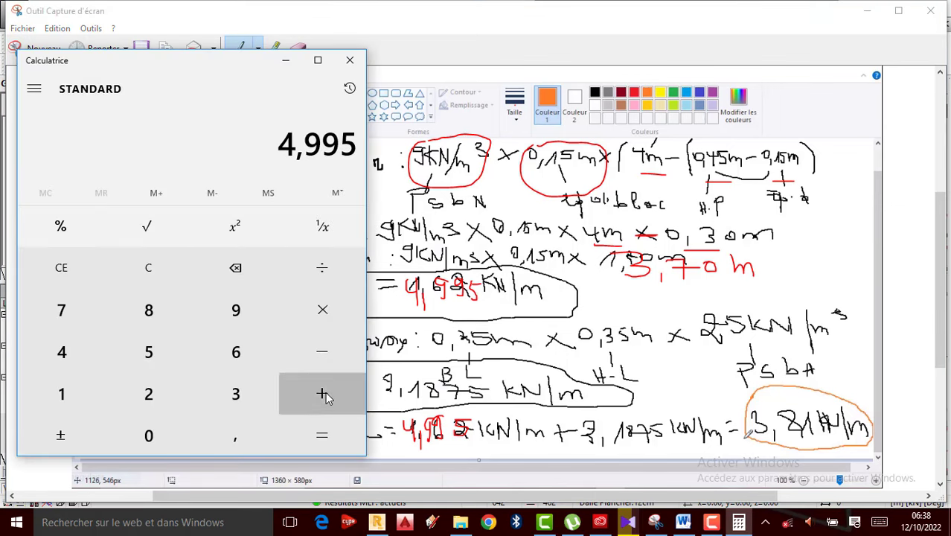
{"action": "left_click", "coordinate": [155, 392]}
{"action": "left_click", "coordinate": [229, 432]}
{"action": "left_click", "coordinate": [65, 390]}
{"action": "left_click", "coordinate": [146, 319]}
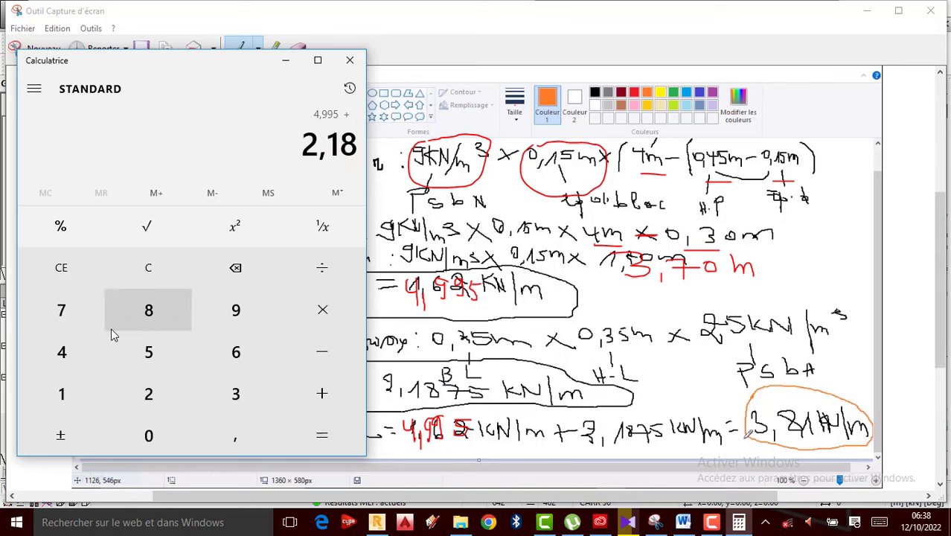
{"action": "left_click", "coordinate": [93, 324]}
{"action": "left_click", "coordinate": [149, 351]}
{"action": "left_click", "coordinate": [314, 431]}
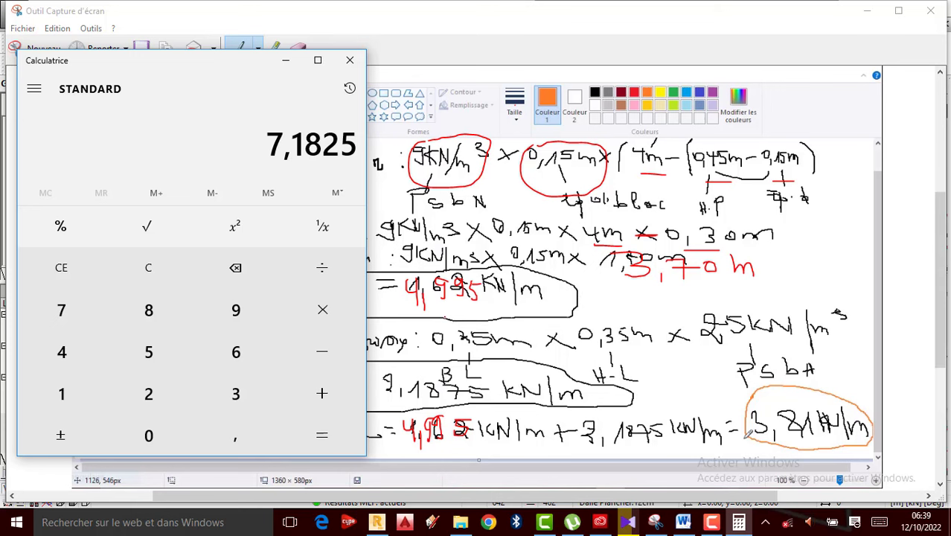
Step: Return to the capture and write 7,18 kN/m in red over the circled PT total
{"action": "key", "text": "alt+Tab"}
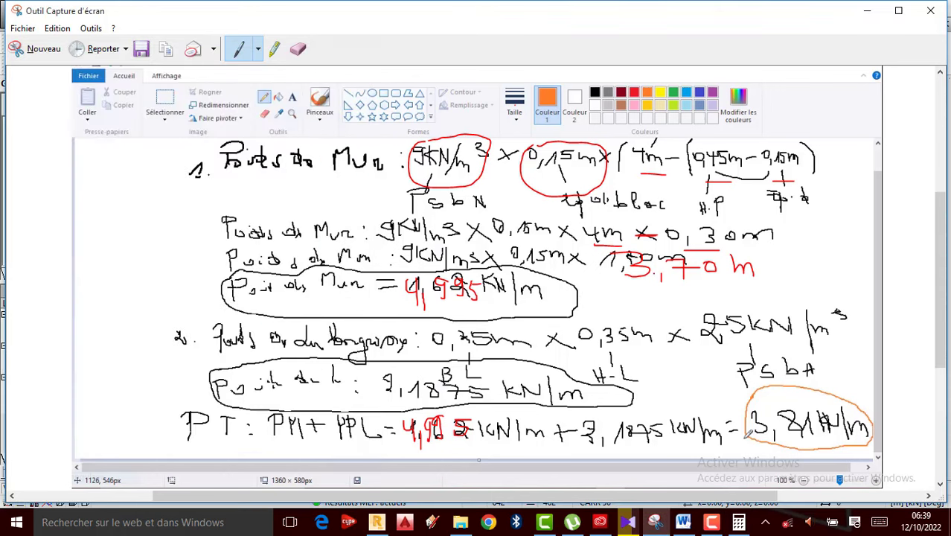
{"action": "left_click_drag", "start_coordinate": [763, 414], "coordinate": [769, 430]}
{"action": "mouse_move", "coordinate": [767, 413]}
{"action": "left_mouse_down"}
{"action": "mouse_move", "coordinate": [769, 443]}
{"action": "mouse_move", "coordinate": [786, 421]}
{"action": "left_mouse_up"}
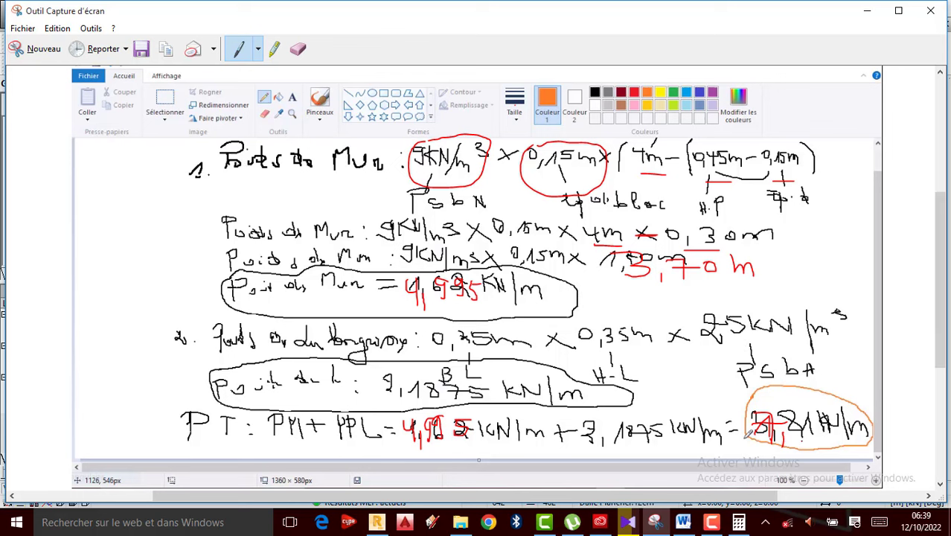
{"action": "left_click_drag", "start_coordinate": [800, 414], "coordinate": [809, 442]}
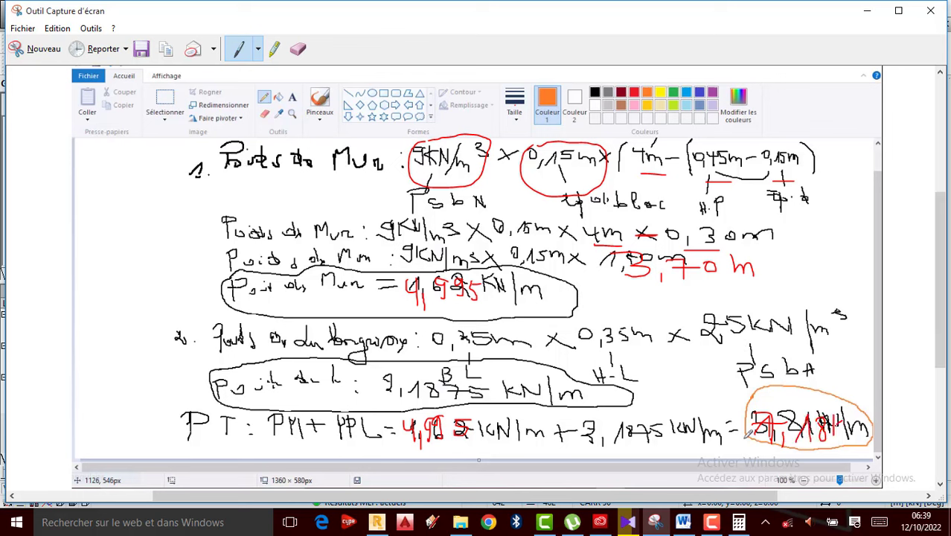
{"action": "mouse_move", "coordinate": [840, 422]}
{"action": "left_mouse_down"}
{"action": "mouse_move", "coordinate": [833, 435]}
{"action": "mouse_move", "coordinate": [860, 447]}
{"action": "left_mouse_up"}
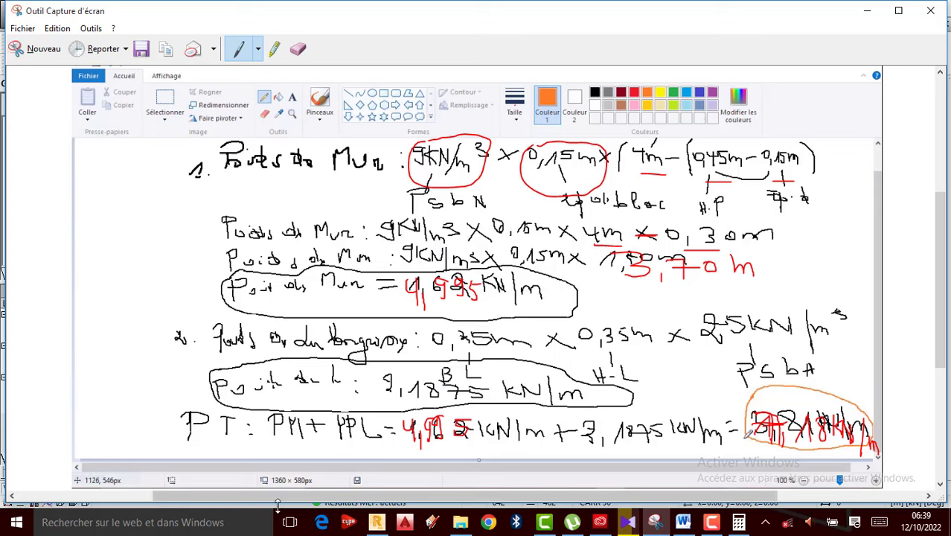
Step: Switch to Robot Structural Analysis, open the elastic soil definitions for bars and delete the type "Calcul de coef d'élasticité du sol"
{"action": "left_click", "coordinate": [376, 522]}
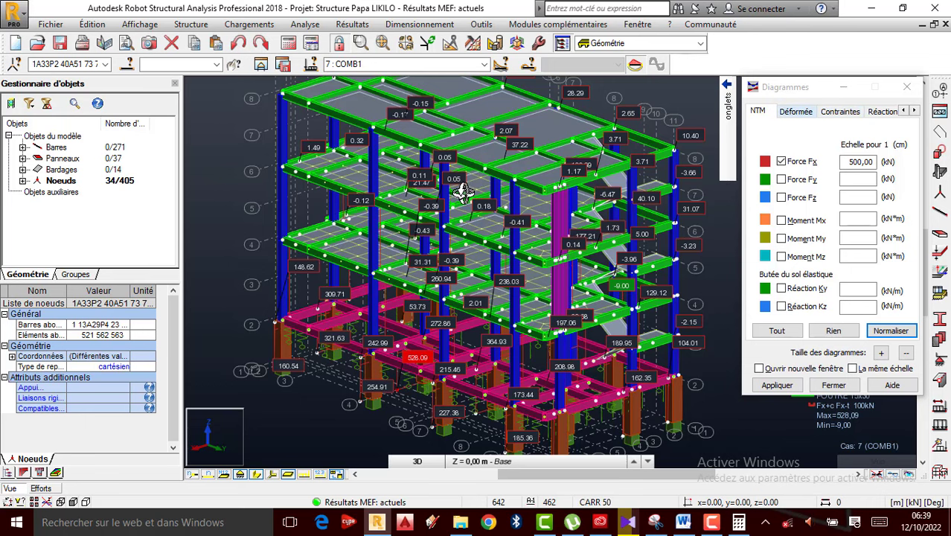
{"action": "scroll", "coordinate": [456, 193], "scroll_direction": "down", "scroll_amount": 1}
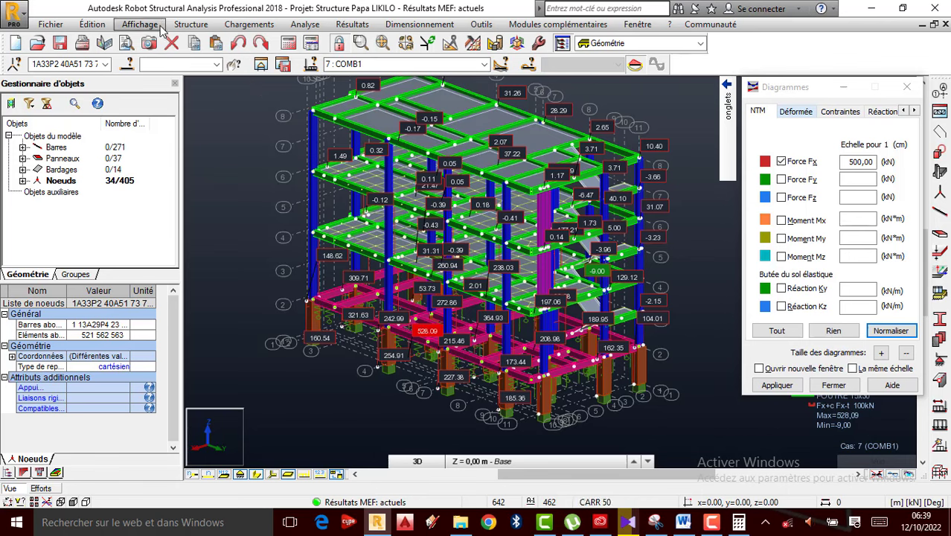
{"action": "left_click", "coordinate": [191, 25]}
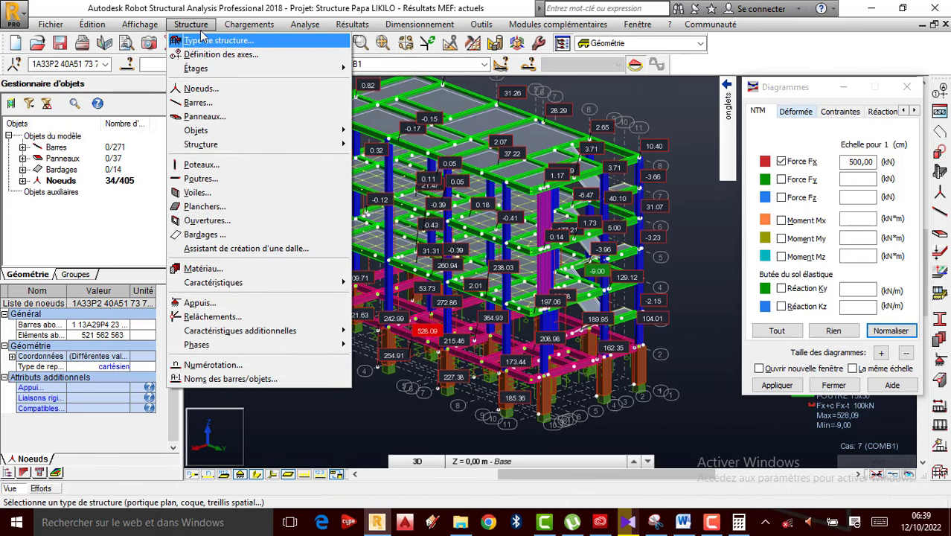
{"action": "mouse_move", "coordinate": [255, 334]}
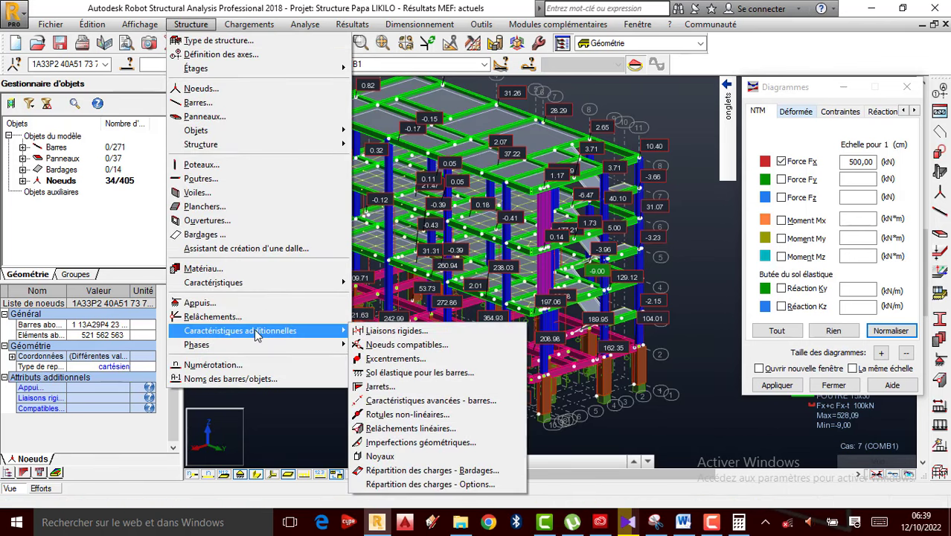
{"action": "left_click", "coordinate": [456, 376]}
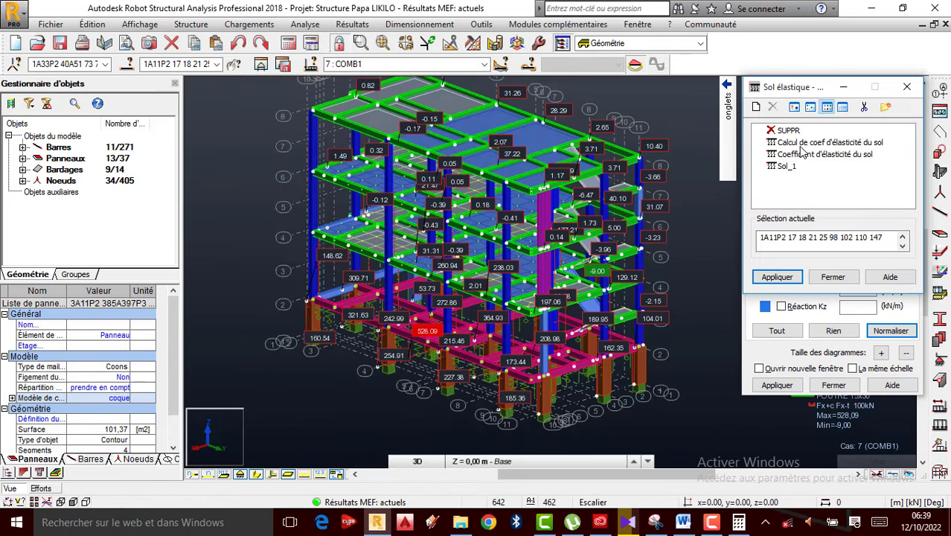
{"action": "left_click", "coordinate": [802, 143]}
{"action": "left_click", "coordinate": [772, 106]}
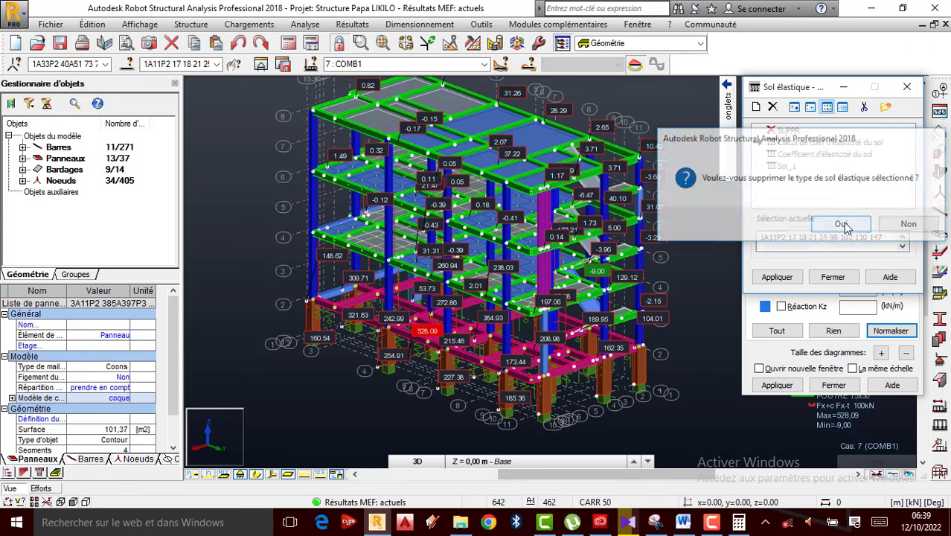
{"action": "left_click", "coordinate": [842, 225]}
Step: Delete the elastic soil type Sol_1 and close the elastic soil dialog
{"action": "left_click", "coordinate": [781, 154]}
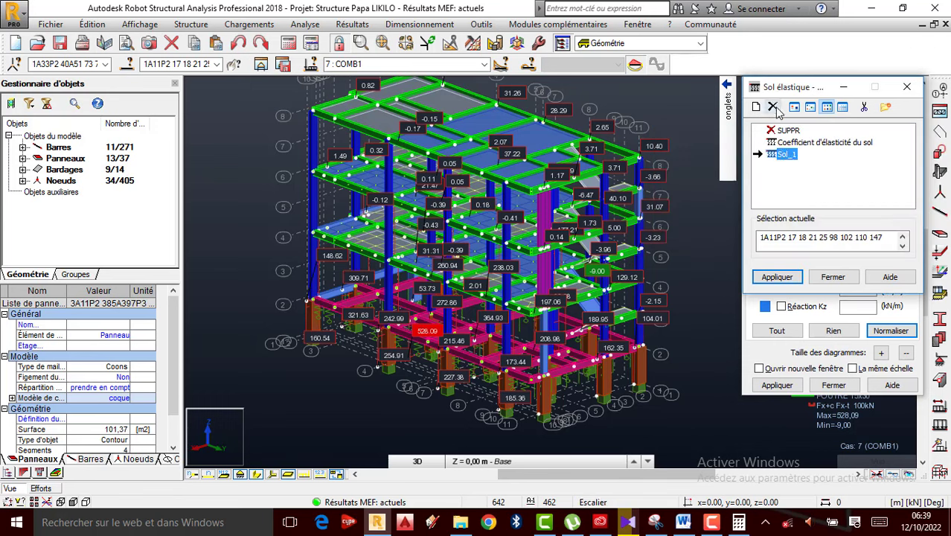
{"action": "left_click", "coordinate": [773, 106]}
{"action": "left_click", "coordinate": [839, 222]}
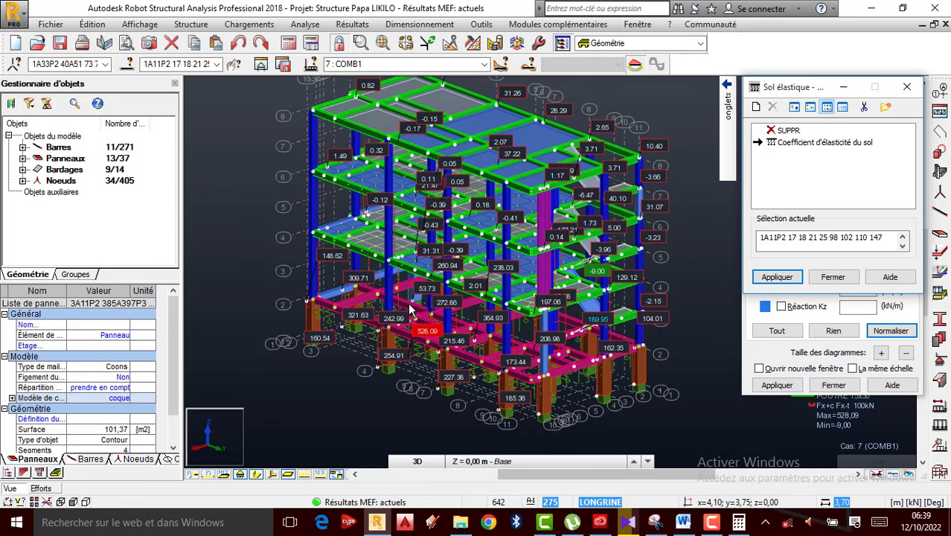
{"action": "scroll", "coordinate": [417, 312], "scroll_direction": "down", "scroll_amount": 1}
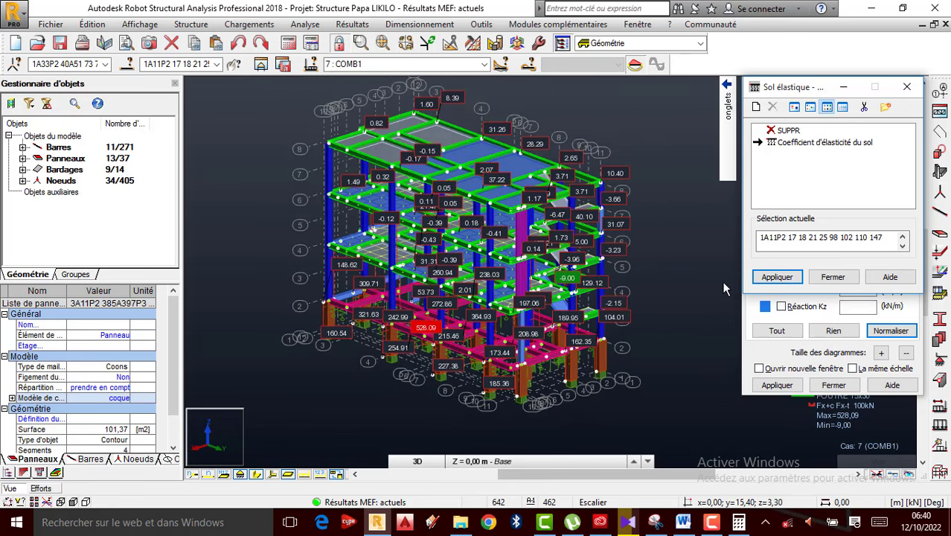
{"action": "left_click", "coordinate": [787, 284]}
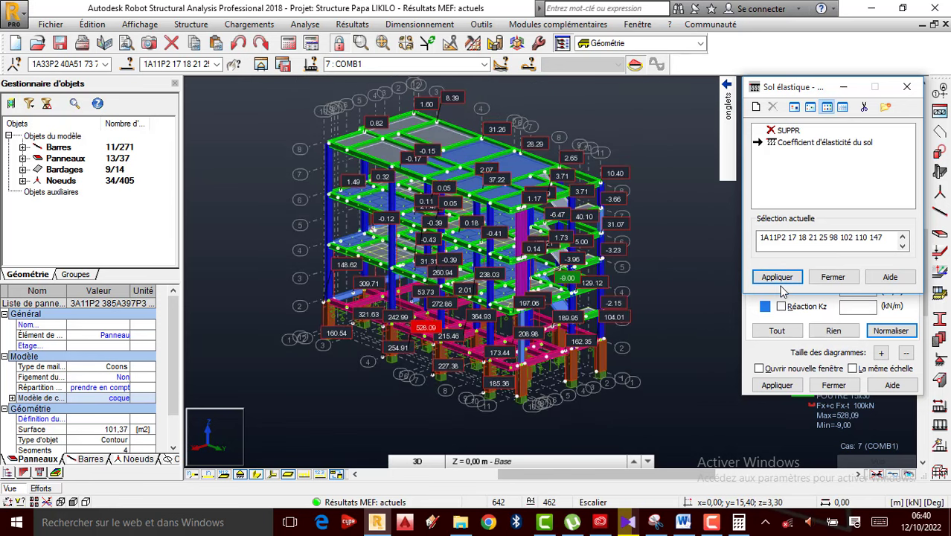
{"action": "left_click", "coordinate": [906, 87]}
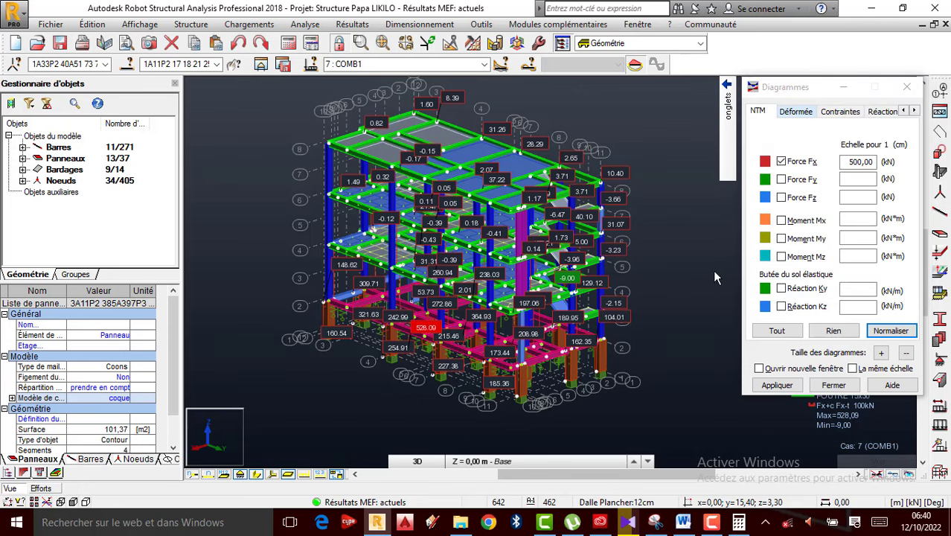
Step: Turn off the Force Fx diagram on the building's bars and close the bar diagrams dialog
{"action": "left_click", "coordinate": [906, 86]}
{"action": "scroll", "coordinate": [677, 322], "scroll_direction": "up", "scroll_amount": 1}
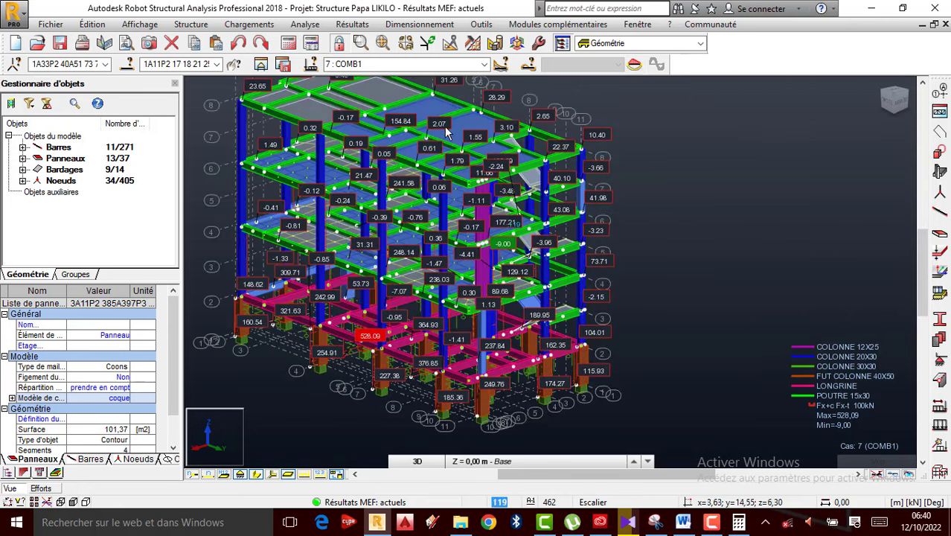
{"action": "left_click", "coordinate": [352, 26]}
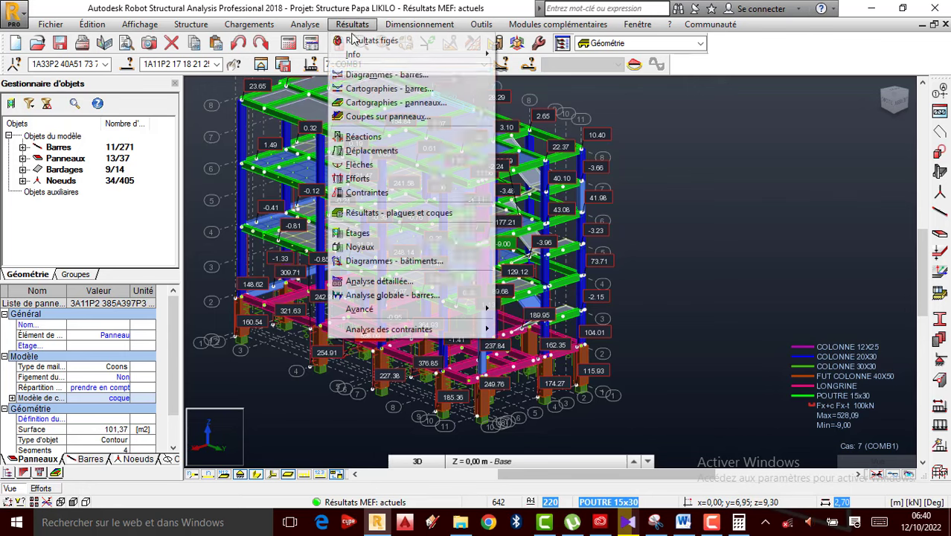
{"action": "left_click", "coordinate": [368, 36]}
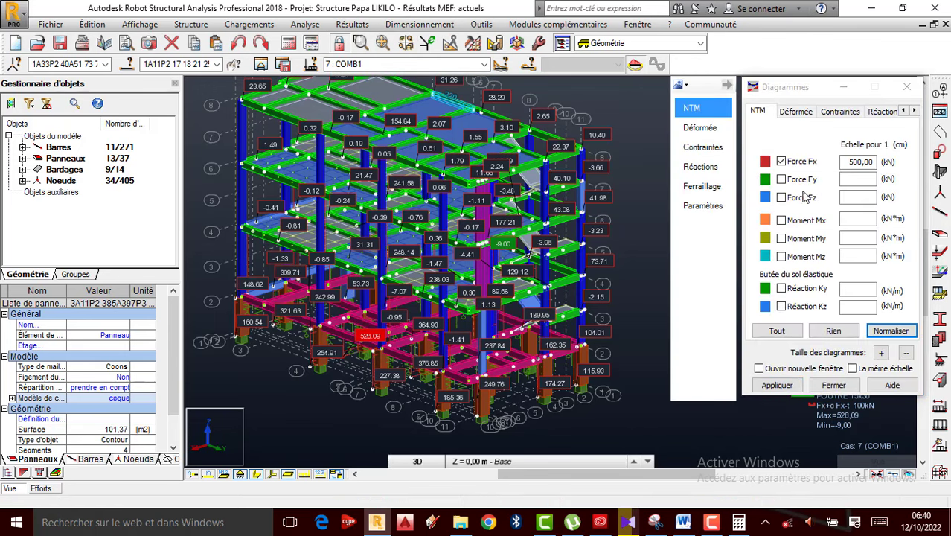
{"action": "left_click", "coordinate": [781, 161]}
{"action": "left_click", "coordinate": [798, 383]}
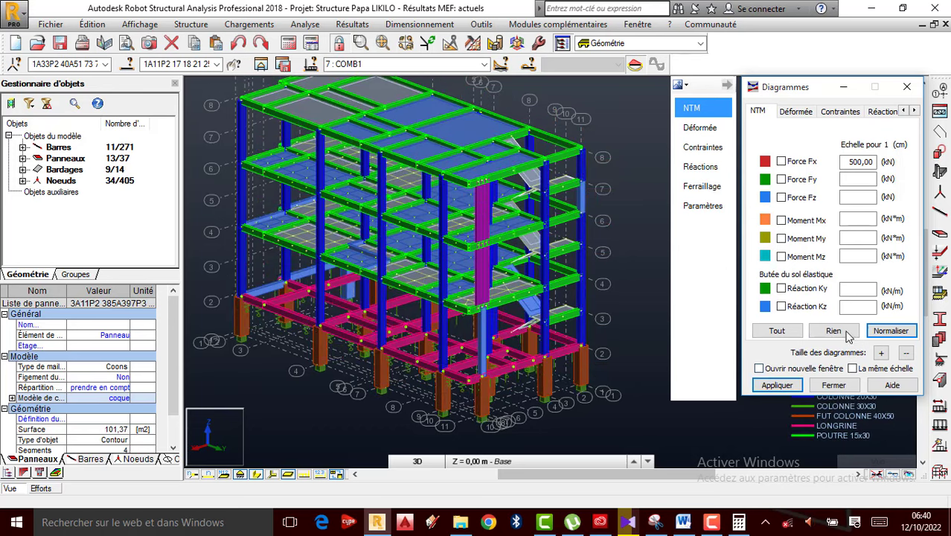
{"action": "left_click", "coordinate": [907, 86]}
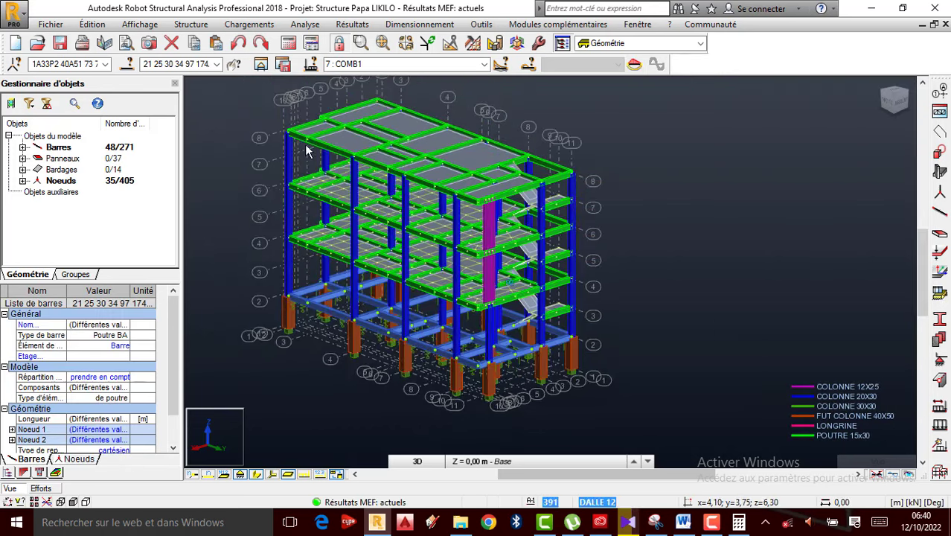
Step: Set Kz to 0 kPa in the elastic soil type "Coefficient d'élasticité du sol", accept the modification and close the elastic soil dialog
{"action": "left_click", "coordinate": [190, 24]}
{"action": "mouse_move", "coordinate": [249, 24]}
{"action": "mouse_move", "coordinate": [190, 24]}
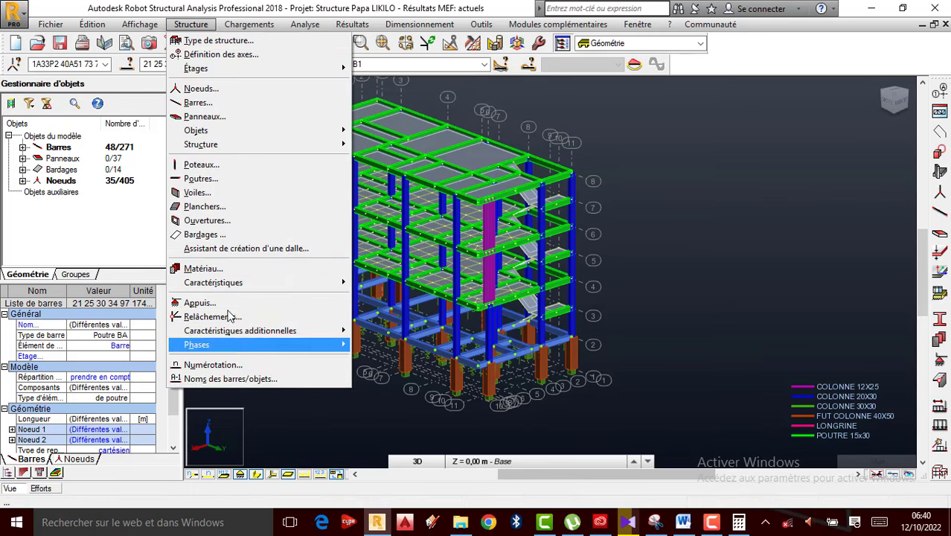
{"action": "mouse_move", "coordinate": [250, 331]}
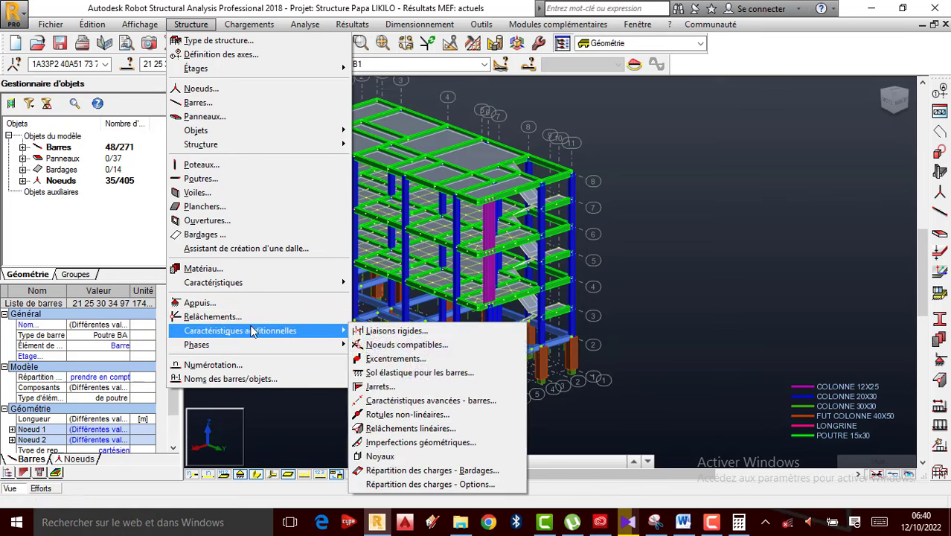
{"action": "left_click", "coordinate": [402, 371]}
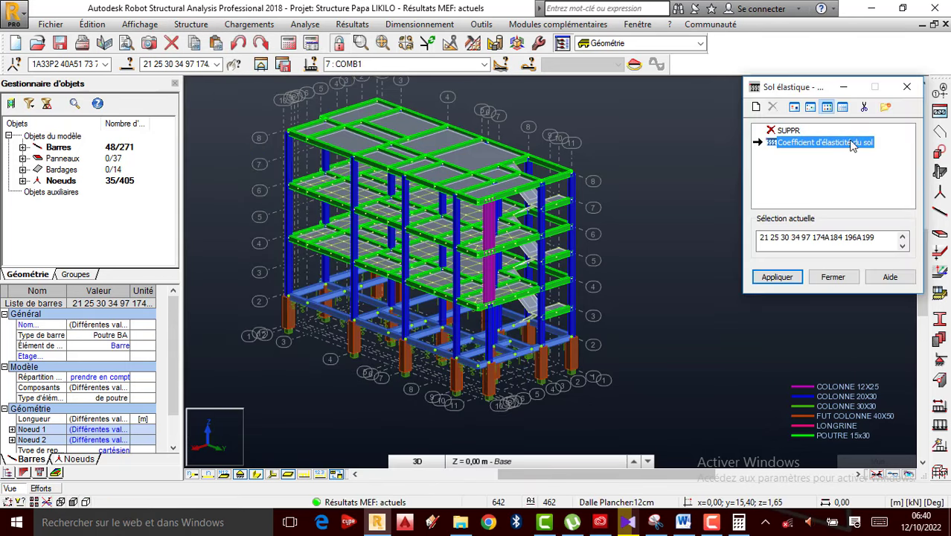
{"action": "double_click", "coordinate": [817, 145]}
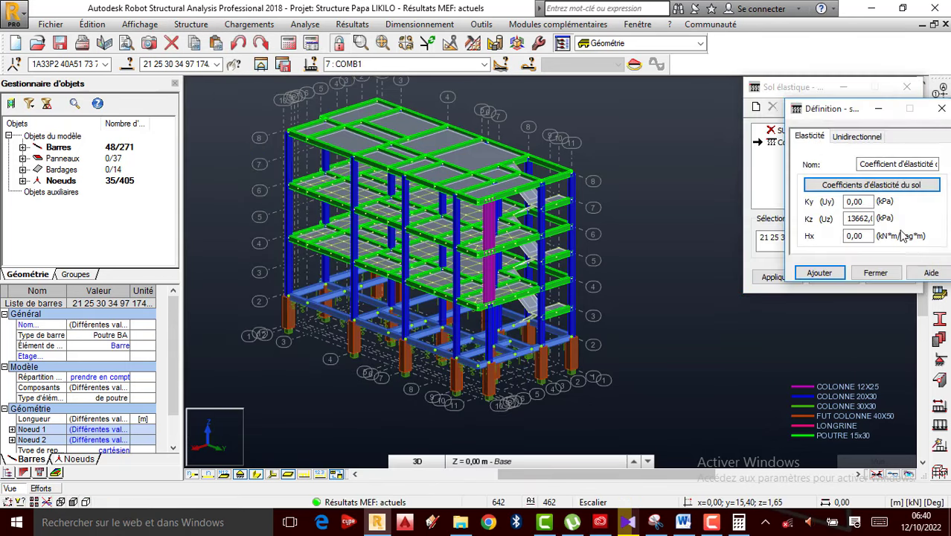
{"action": "double_click", "coordinate": [857, 218]}
{"action": "type", "text": "0"}
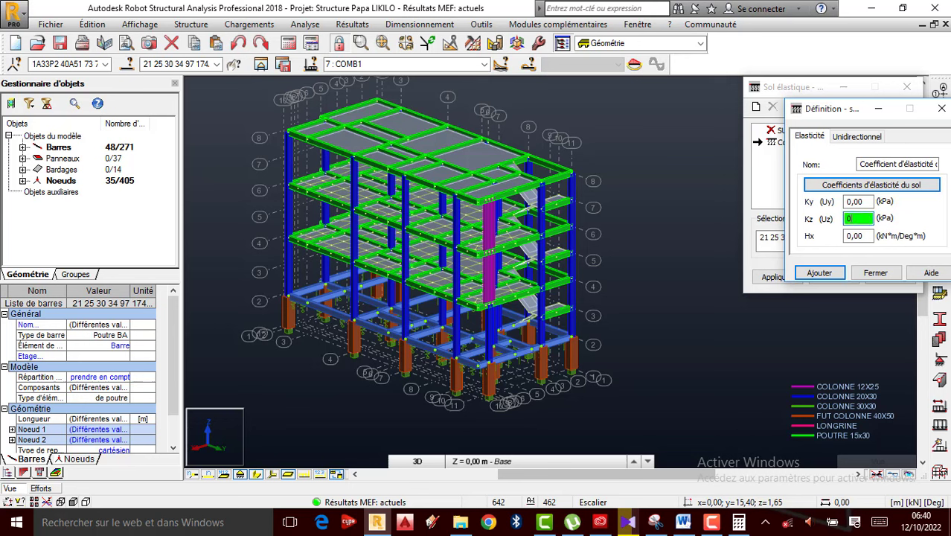
{"action": "left_click", "coordinate": [819, 272]}
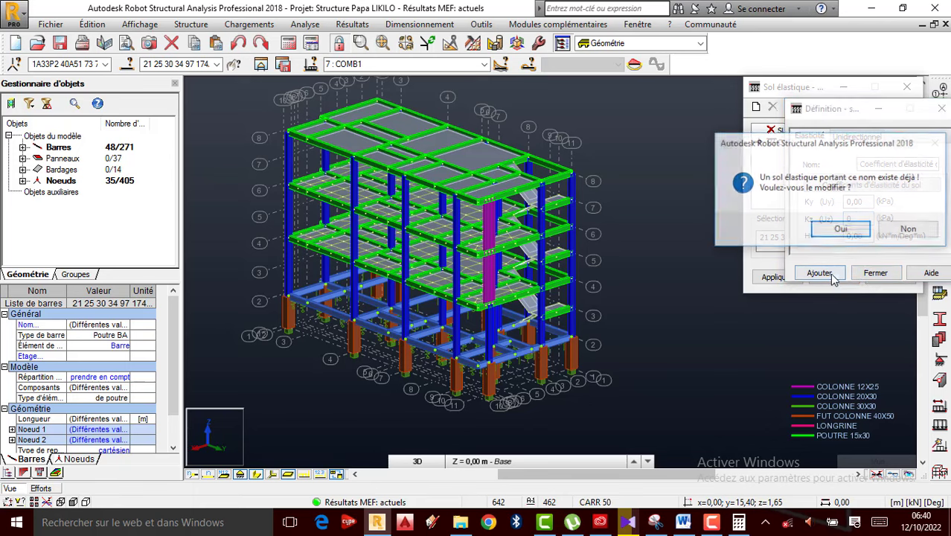
{"action": "left_click", "coordinate": [843, 237]}
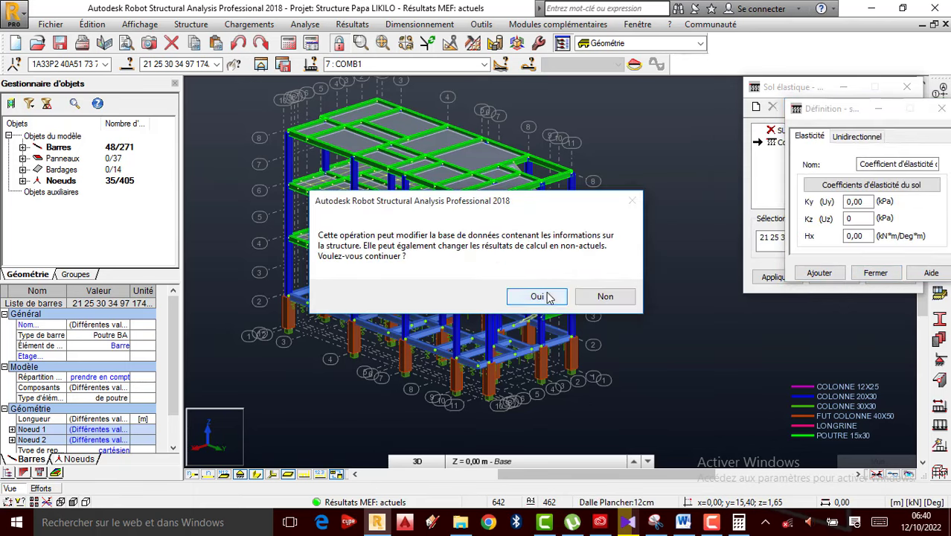
{"action": "left_click", "coordinate": [547, 295]}
{"action": "left_click", "coordinate": [875, 273]}
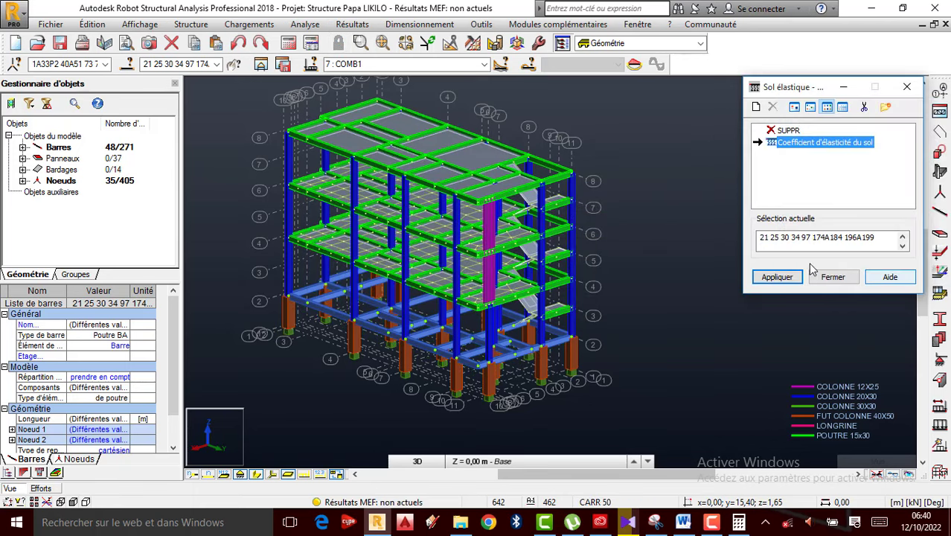
{"action": "left_click", "coordinate": [838, 274]}
Step: Clear the selection and reselect the LONGRINE ground beams through level axis 2
{"action": "left_click", "coordinate": [717, 260]}
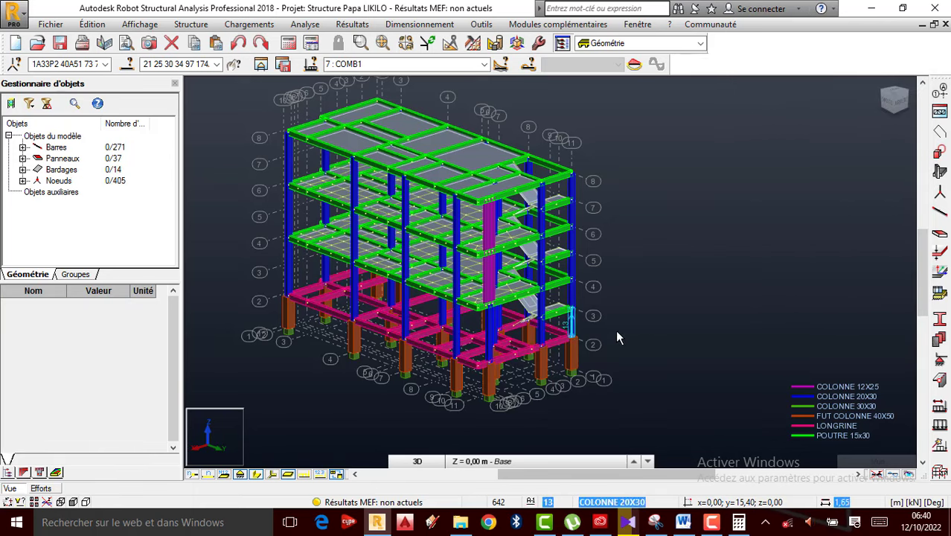
{"action": "scroll", "coordinate": [446, 353], "scroll_direction": "up", "scroll_amount": 2}
{"action": "scroll", "coordinate": [505, 362], "scroll_direction": "up", "scroll_amount": 3}
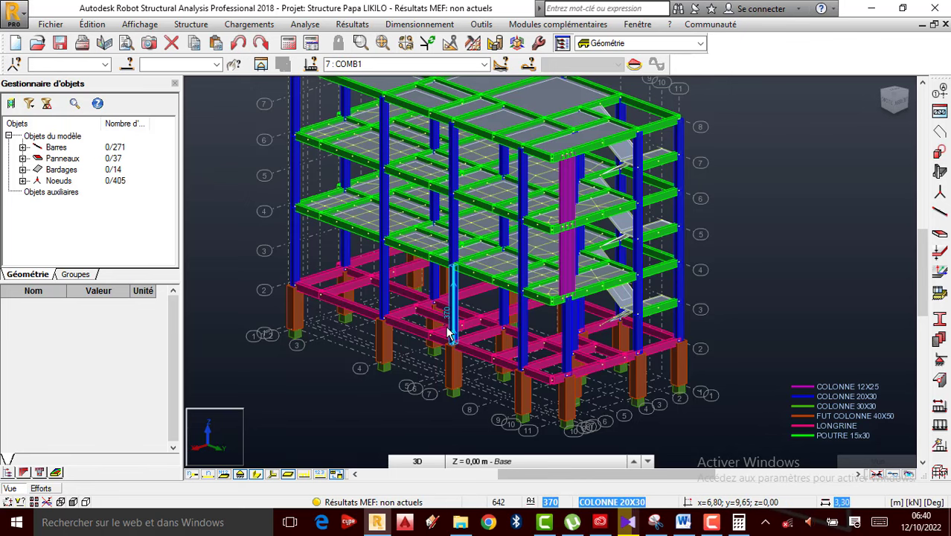
{"action": "scroll", "coordinate": [449, 327], "scroll_direction": "up", "scroll_amount": 1}
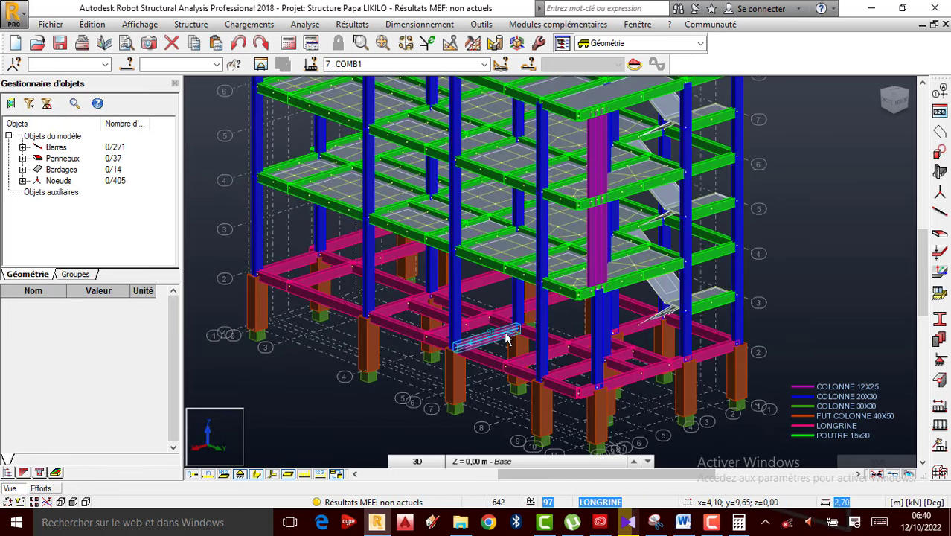
{"action": "scroll", "coordinate": [491, 338], "scroll_direction": "down", "scroll_amount": 1}
{"action": "left_click", "coordinate": [720, 348]}
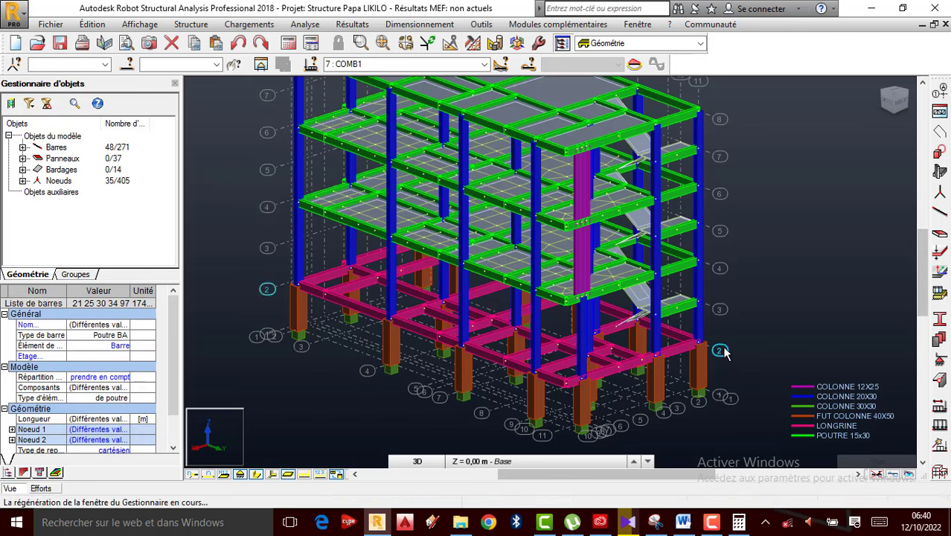
Step: Start a new elastic soil definition for the selected bars and name it "Sol élastique"
{"action": "left_click", "coordinate": [198, 27]}
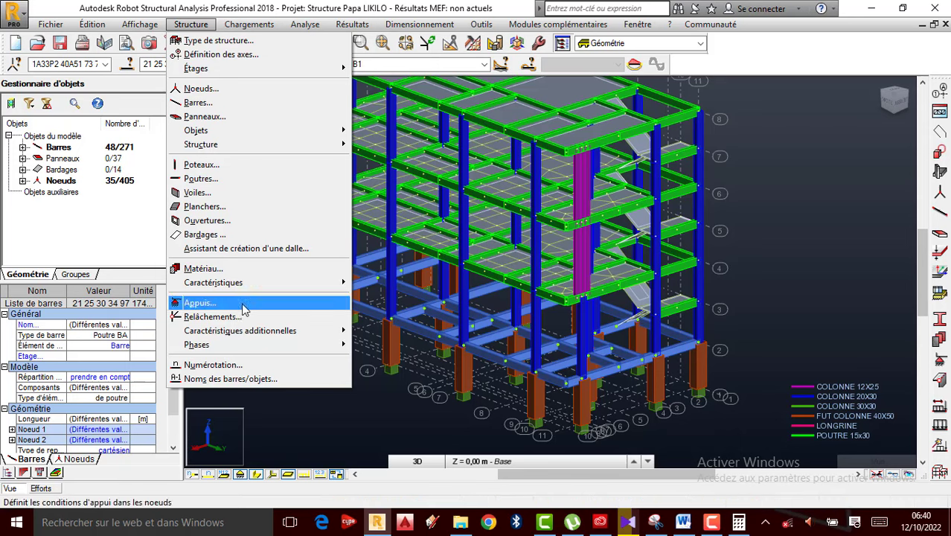
{"action": "mouse_move", "coordinate": [250, 336]}
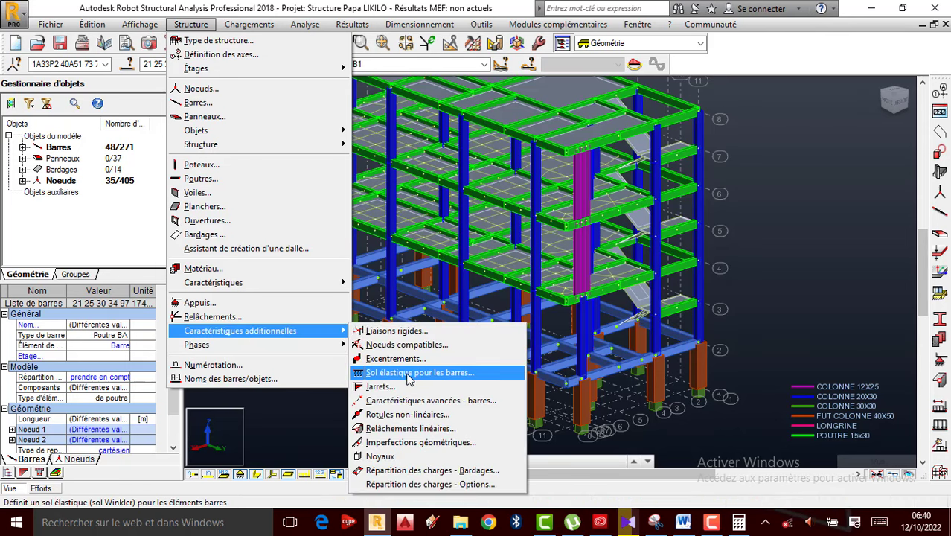
{"action": "left_click", "coordinate": [417, 372]}
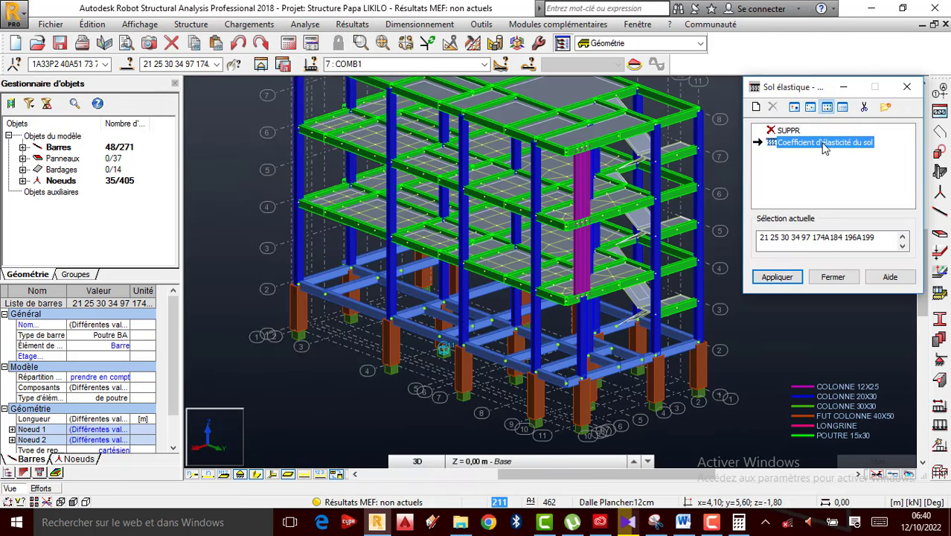
{"action": "left_click", "coordinate": [755, 107]}
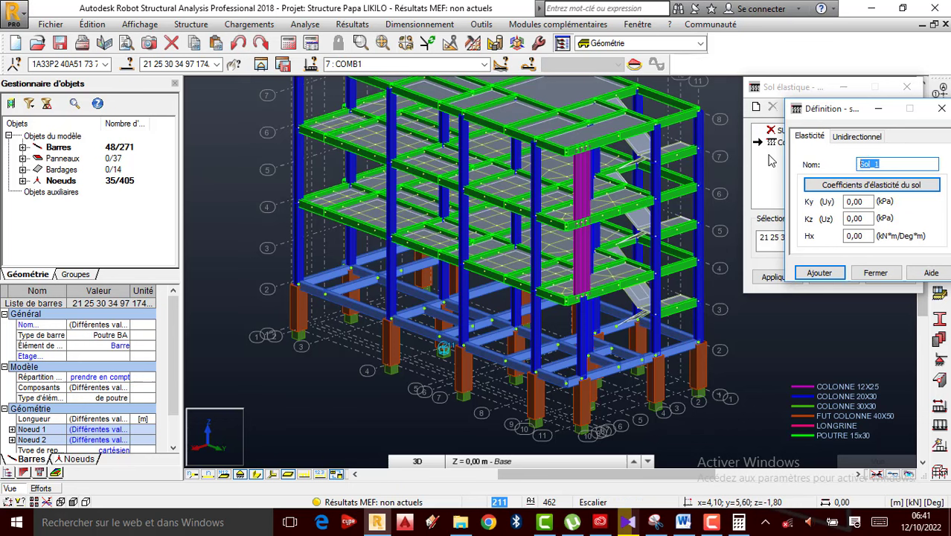
{"action": "type", "text": "Sol"}
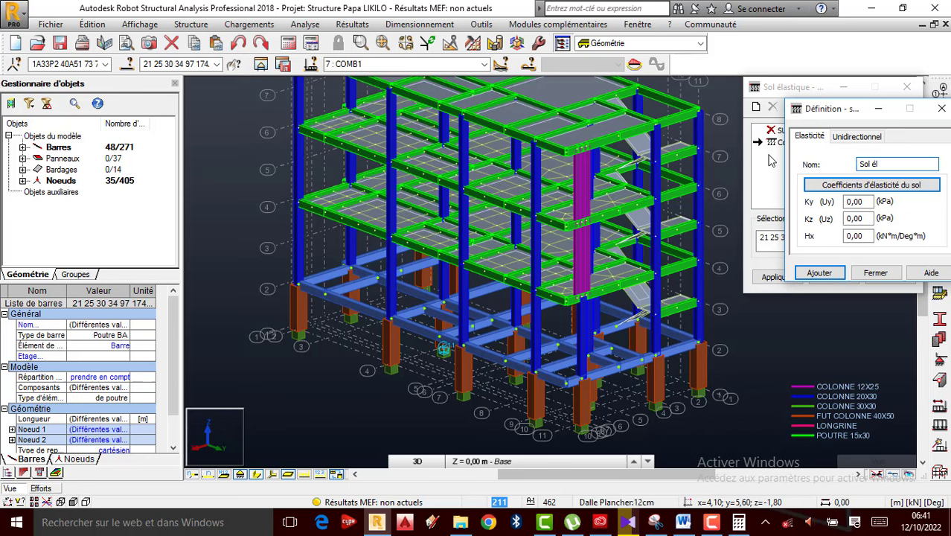
{"action": "type", "text": "astique"}
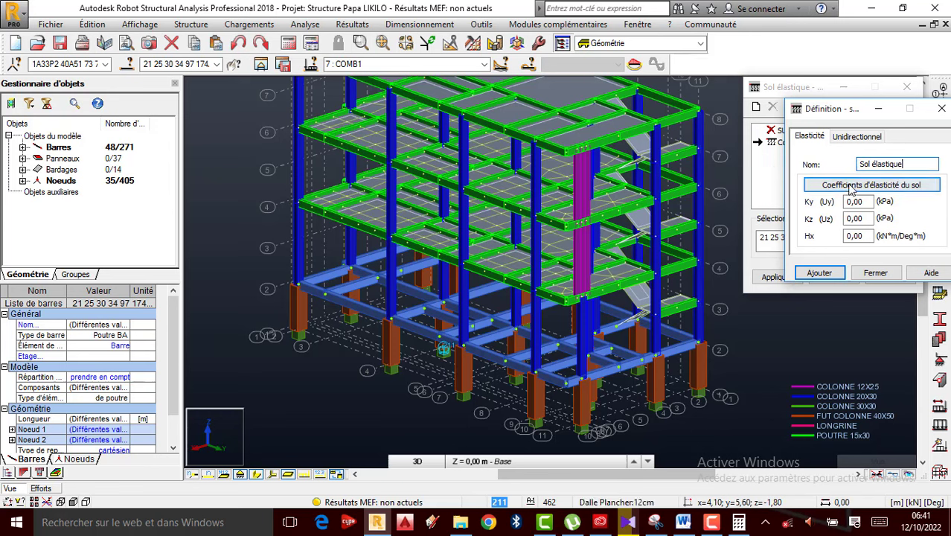
Step: In the soil coefficient calculator, define three layers: Argiles et limons mous, Argiles et limons fermes, and Argiles très fermes et dures
{"action": "left_click", "coordinate": [883, 186]}
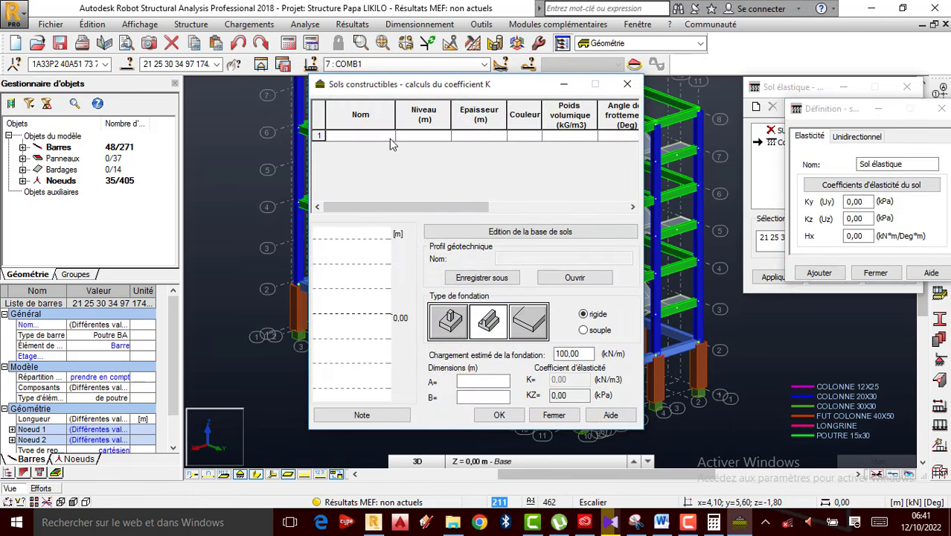
{"action": "left_click", "coordinate": [389, 139]}
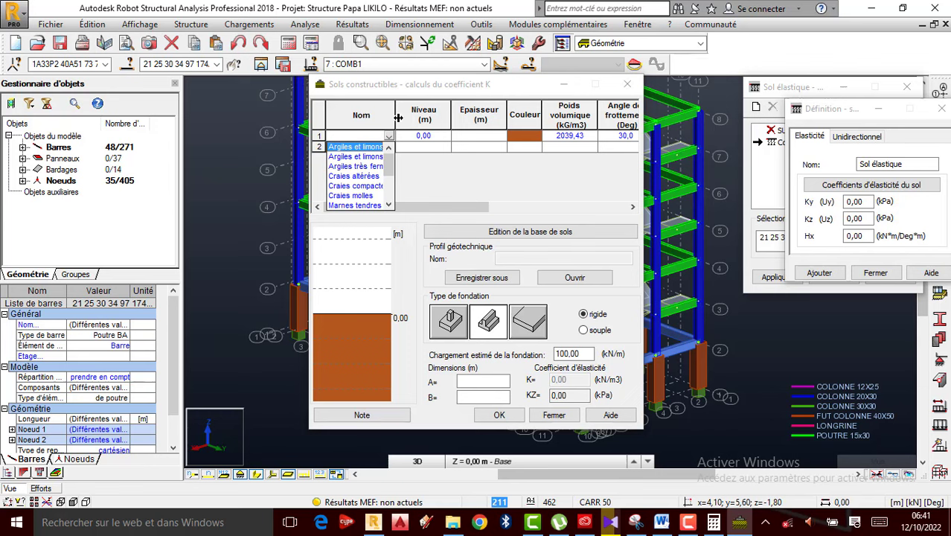
{"action": "left_click", "coordinate": [413, 112]}
{"action": "left_click_drag", "start_coordinate": [397, 118], "coordinate": [431, 118]}
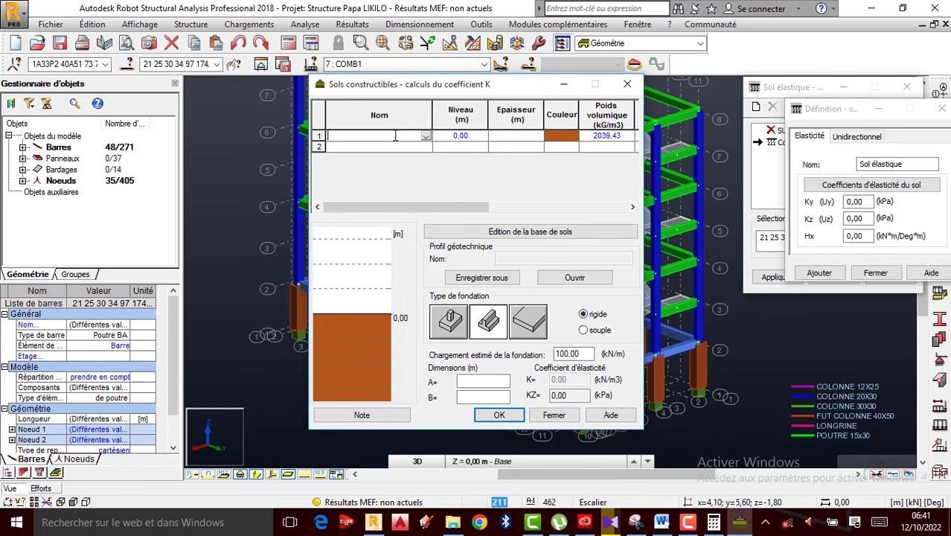
{"action": "left_click", "coordinate": [425, 136]}
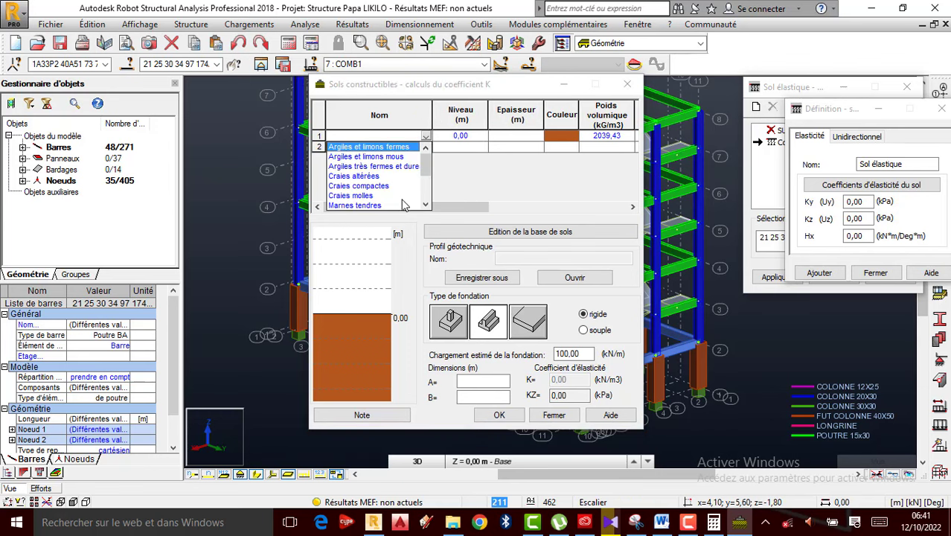
{"action": "left_click", "coordinate": [386, 158]}
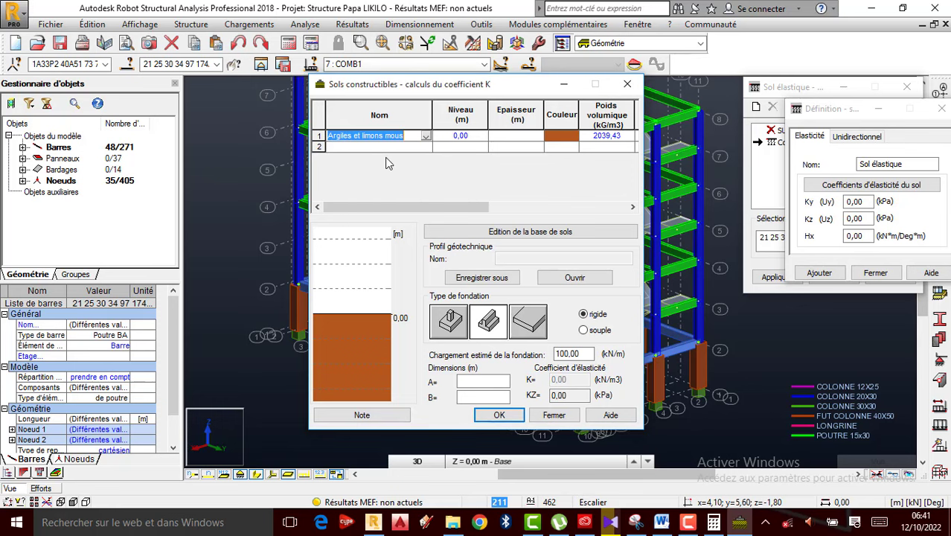
{"action": "left_click", "coordinate": [432, 151]}
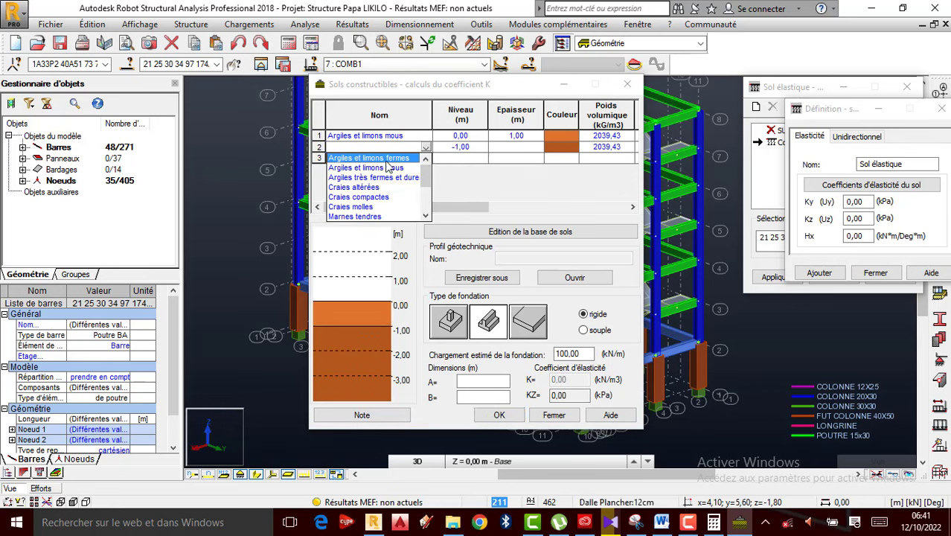
{"action": "left_click", "coordinate": [385, 158]}
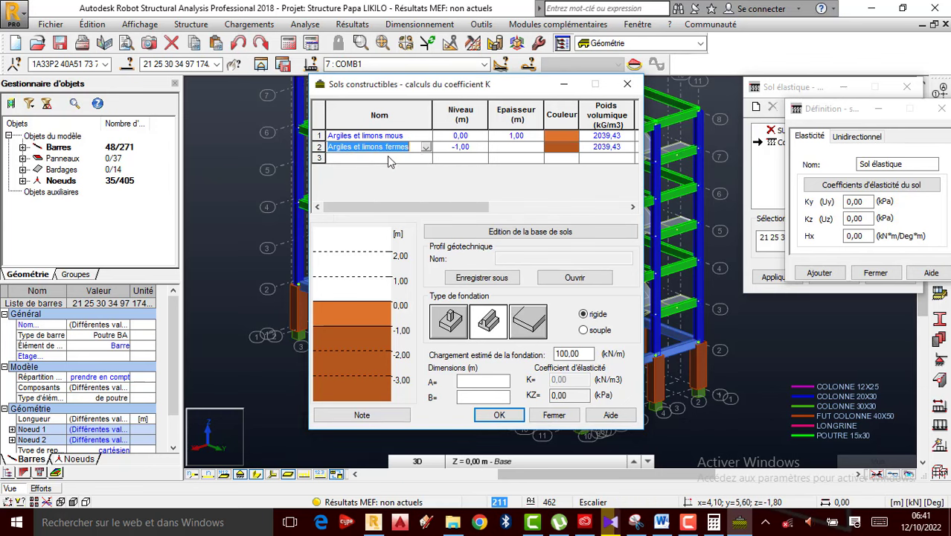
{"action": "left_click", "coordinate": [425, 158]}
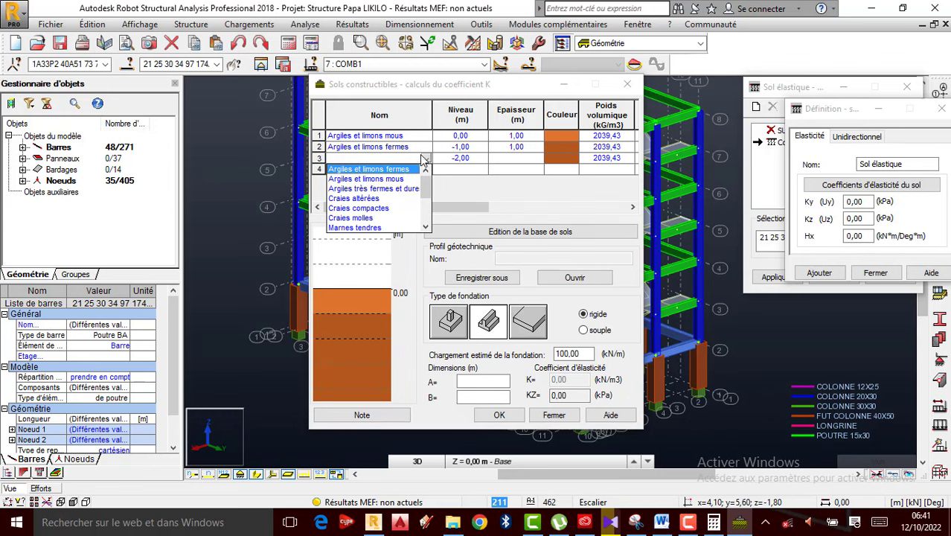
{"action": "left_click", "coordinate": [401, 190]}
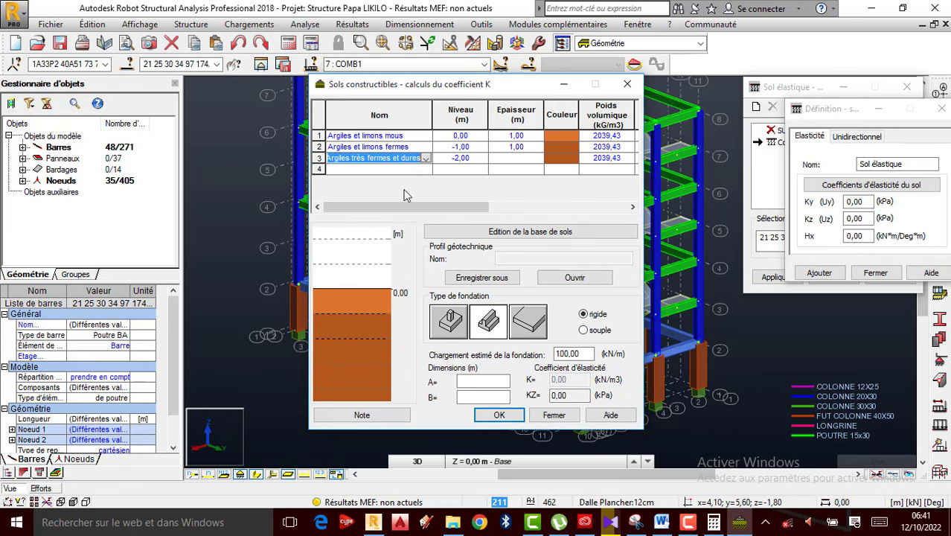
Step: Set the second soil layer's thickness to 2 m and review the layers' remaining soil properties
{"action": "left_click", "coordinate": [524, 146]}
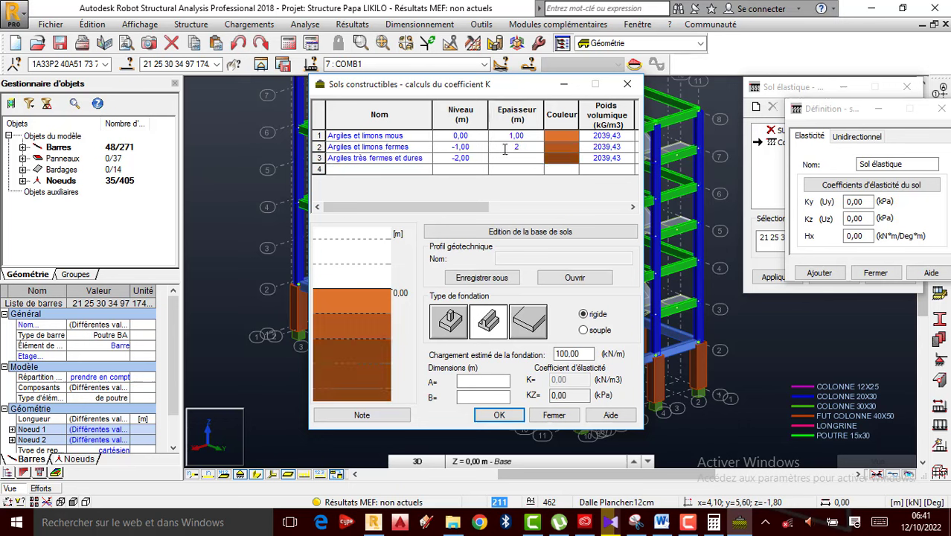
{"action": "left_click", "coordinate": [566, 207]}
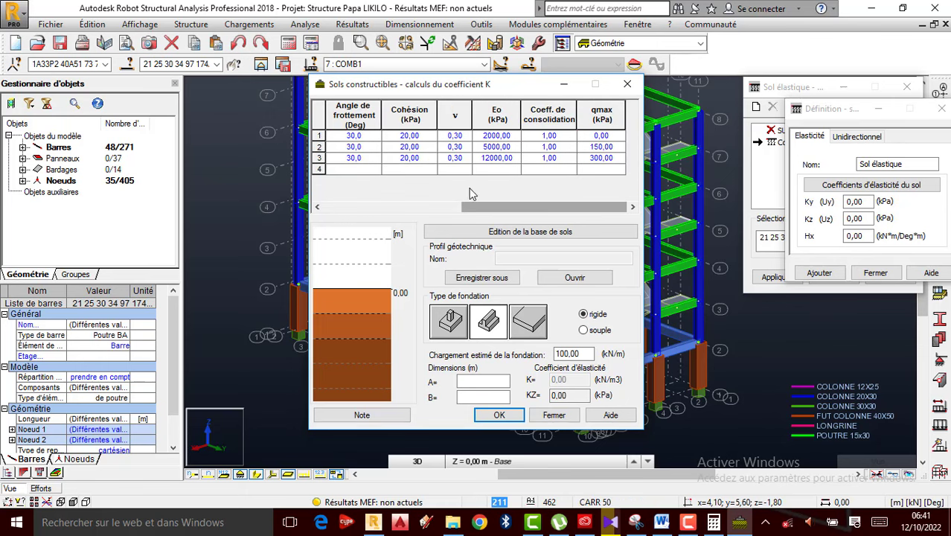
{"action": "left_click", "coordinate": [397, 207]}
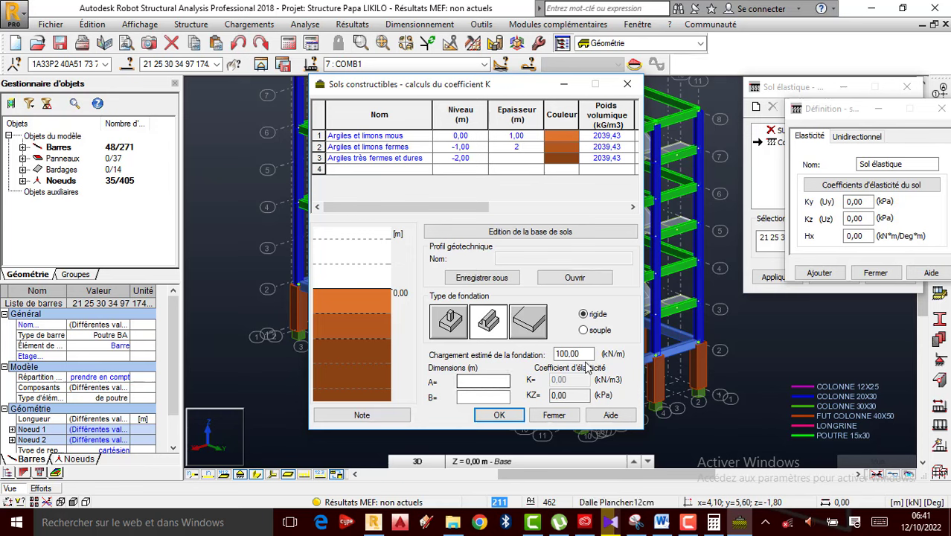
{"action": "key", "text": "Tab"}
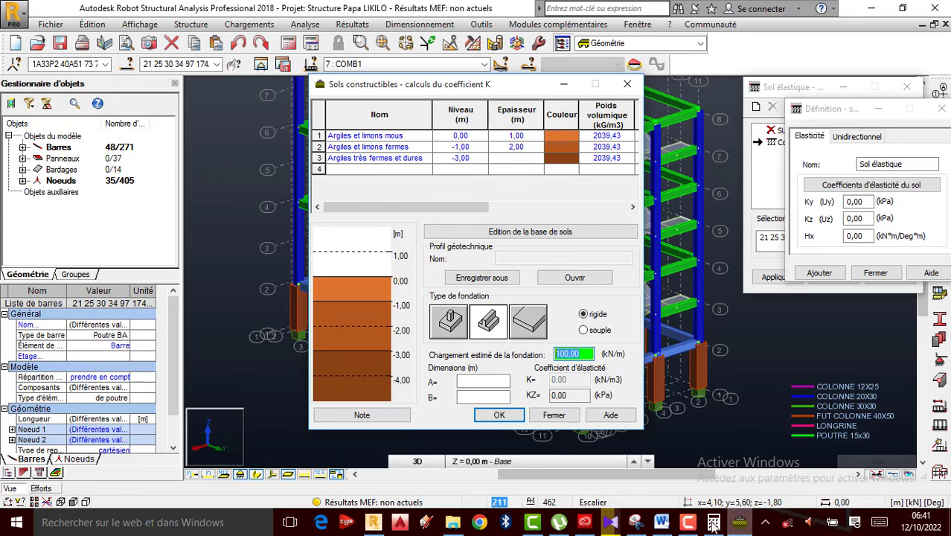
Step: Check the total line load in the handwritten calculation and set the estimated foundation load to 7.18 kN/m in the soil coefficient calculator
{"action": "left_click", "coordinate": [640, 523]}
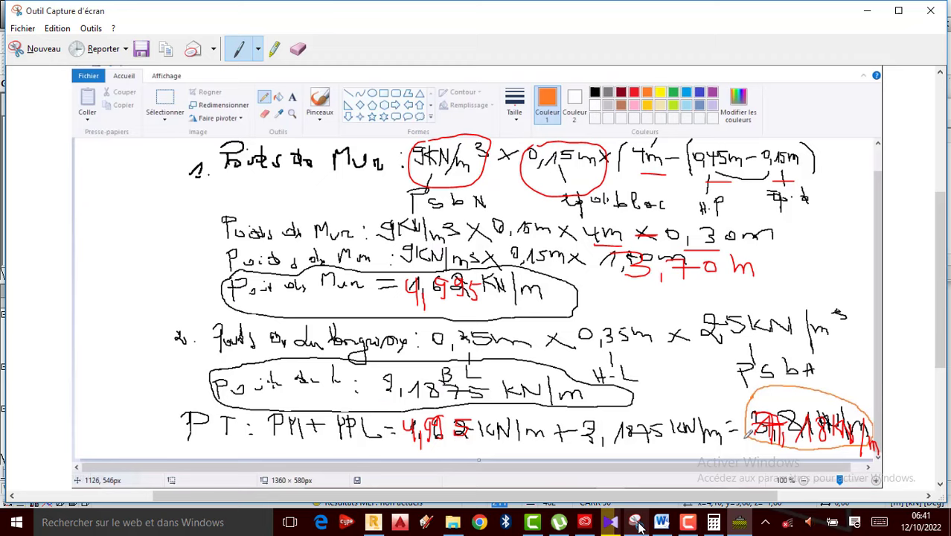
{"action": "left_click", "coordinate": [866, 11]}
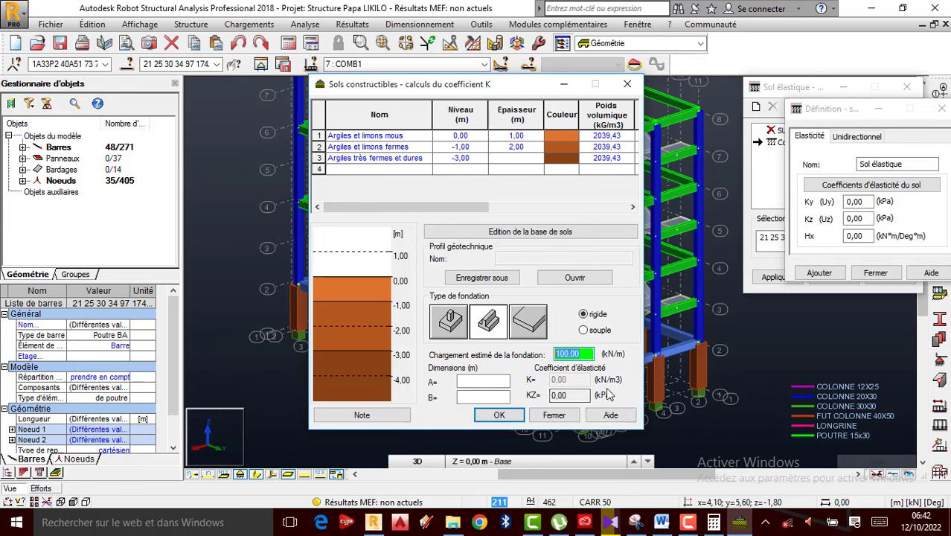
{"action": "double_click", "coordinate": [578, 353]}
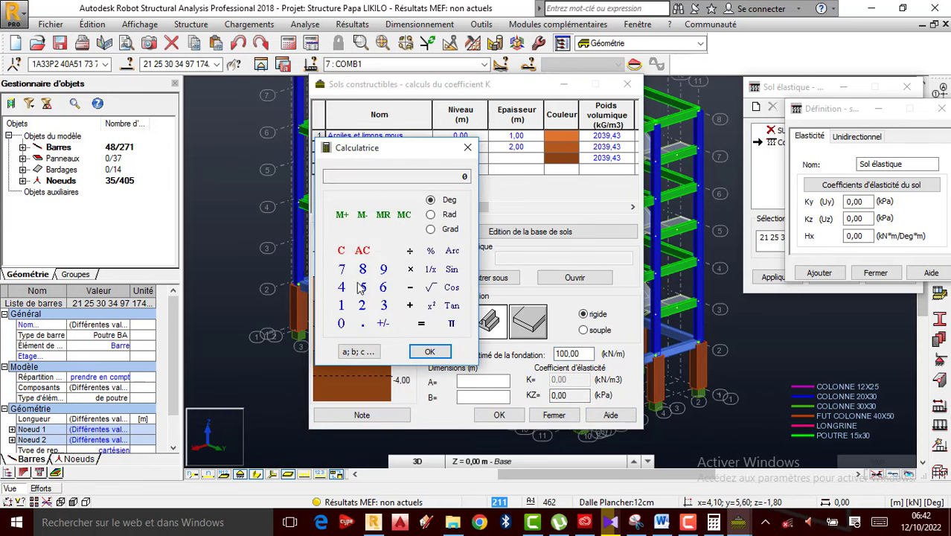
{"action": "left_click", "coordinate": [343, 270]}
{"action": "left_click", "coordinate": [364, 326]}
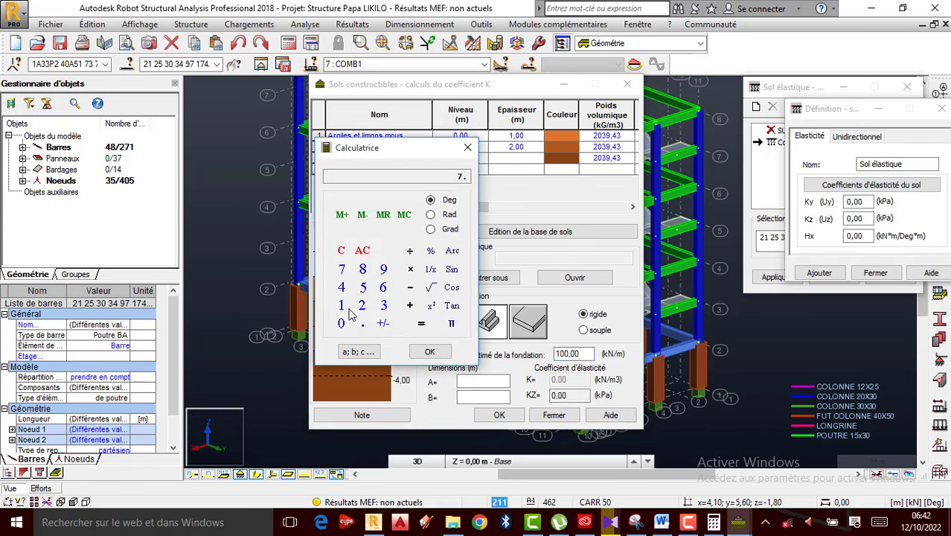
{"action": "left_click", "coordinate": [429, 351]}
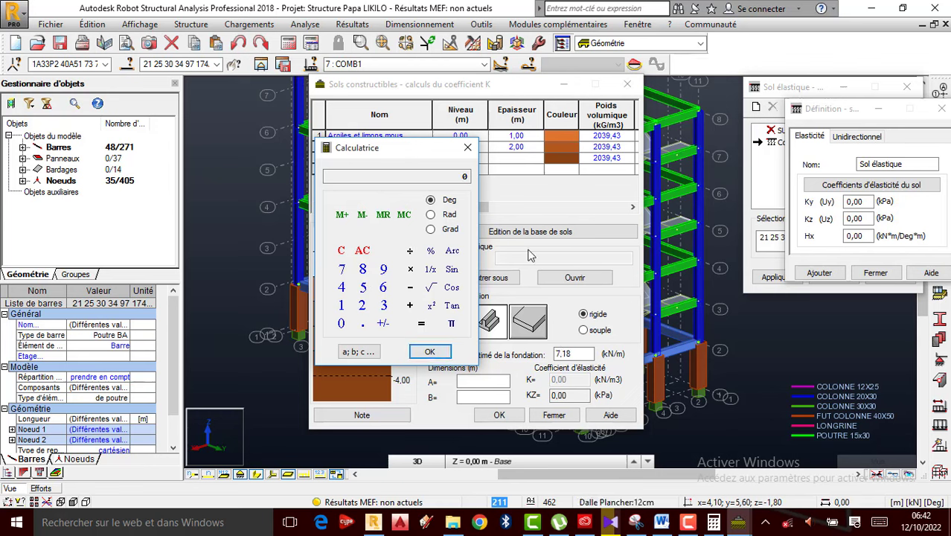
{"action": "left_click", "coordinate": [467, 147]}
{"action": "left_click", "coordinate": [587, 395]}
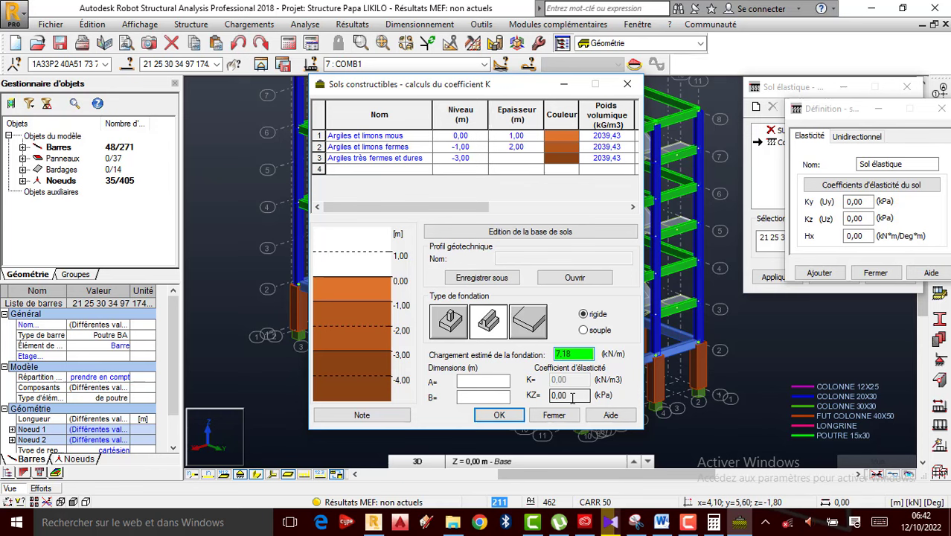
Step: Set the foundation dimensions to A = 0.25 m and B = 0.35 m, and calculate the elasticity coefficient
{"action": "left_click", "coordinate": [487, 383]}
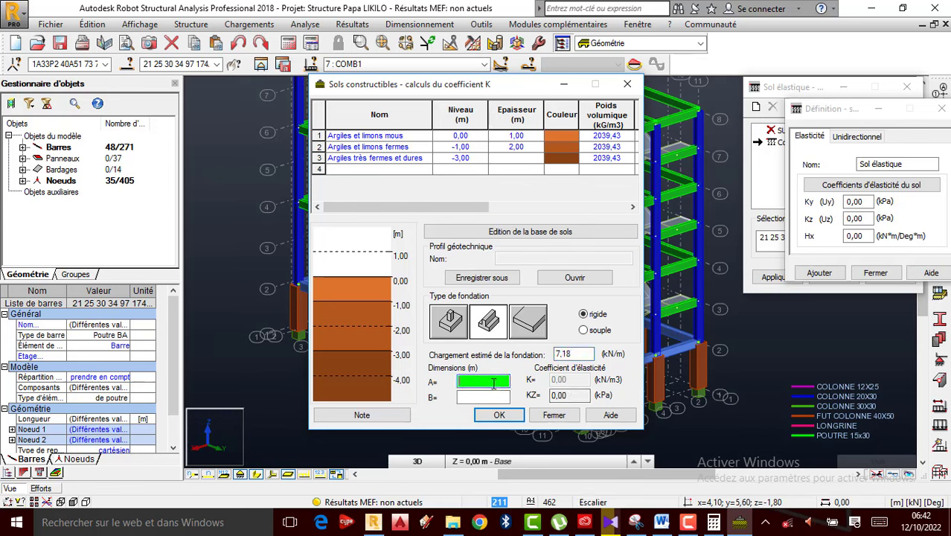
{"action": "double_click", "coordinate": [493, 383]}
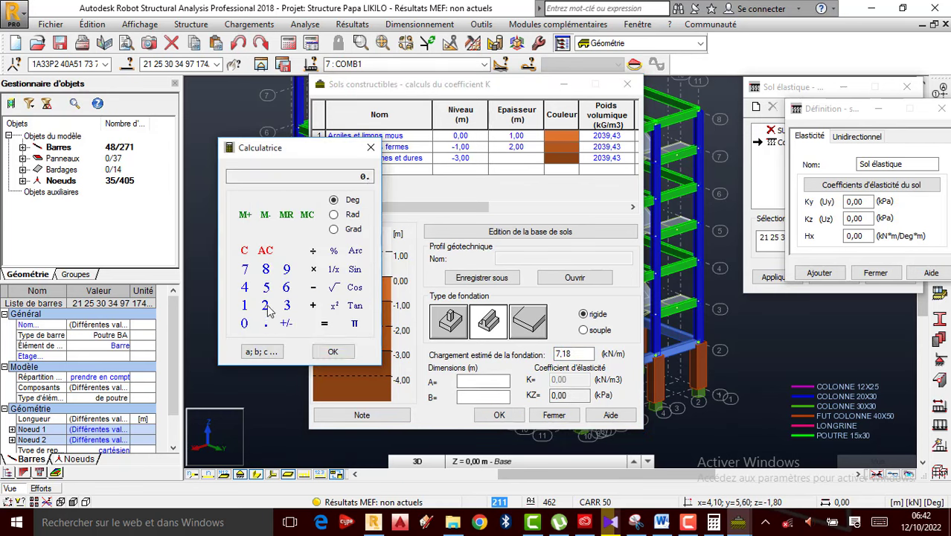
{"action": "left_click", "coordinate": [332, 353]}
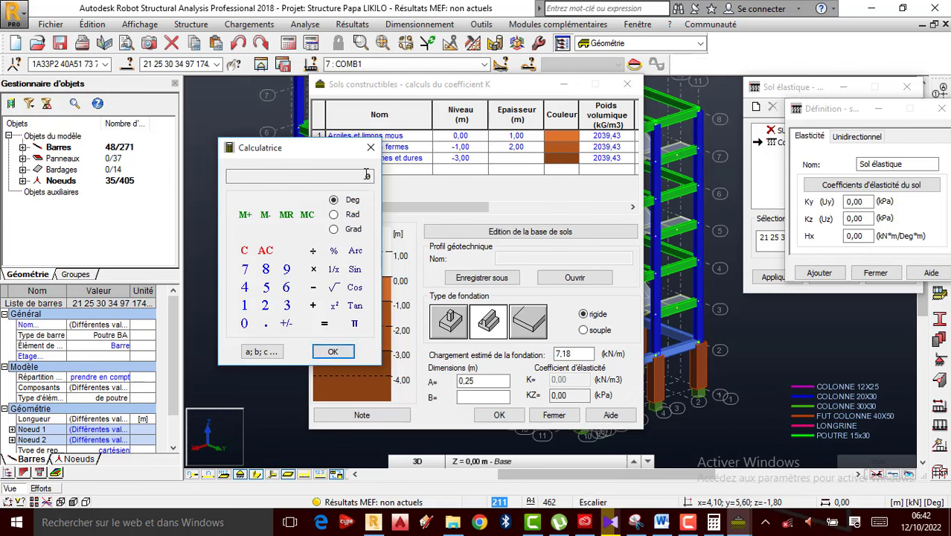
{"action": "double_click", "coordinate": [473, 396]}
{"action": "left_click", "coordinate": [267, 325]}
{"action": "left_click", "coordinate": [290, 308]}
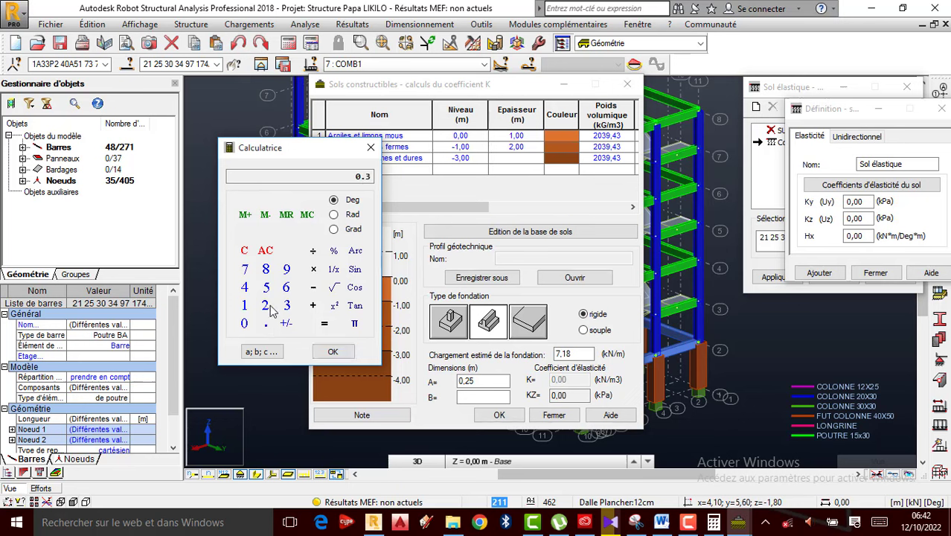
{"action": "left_click", "coordinate": [333, 351]}
{"action": "left_click", "coordinate": [370, 148]}
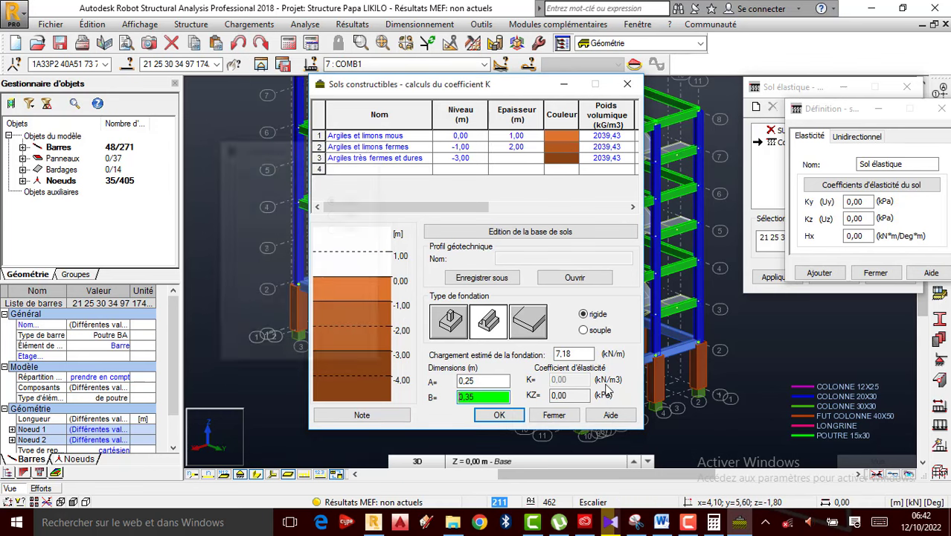
{"action": "left_click", "coordinate": [498, 415]}
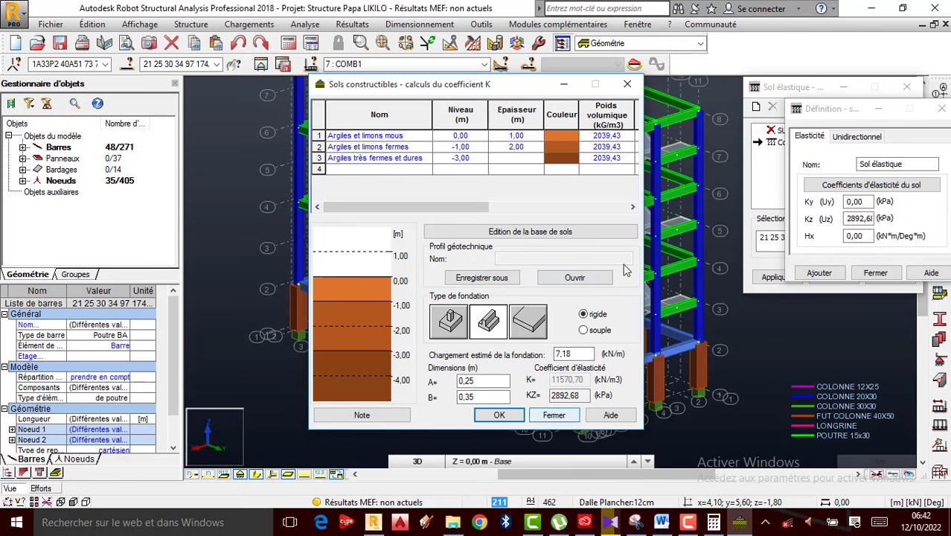
Step: Add the "Sol élastique" definition with the calculated Kz and apply it to the selected ground beams
{"action": "left_click", "coordinate": [627, 84]}
{"action": "left_click", "coordinate": [819, 272]}
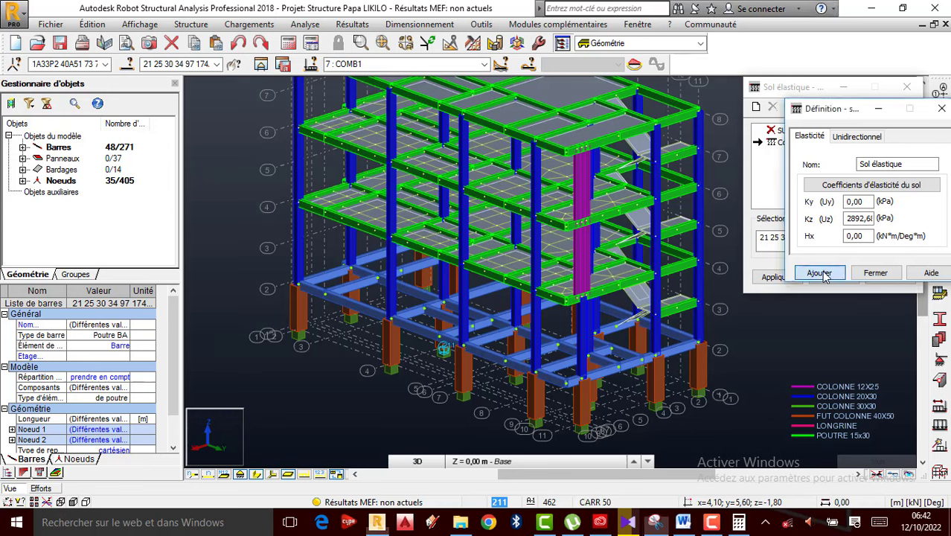
{"action": "left_click", "coordinate": [942, 110]}
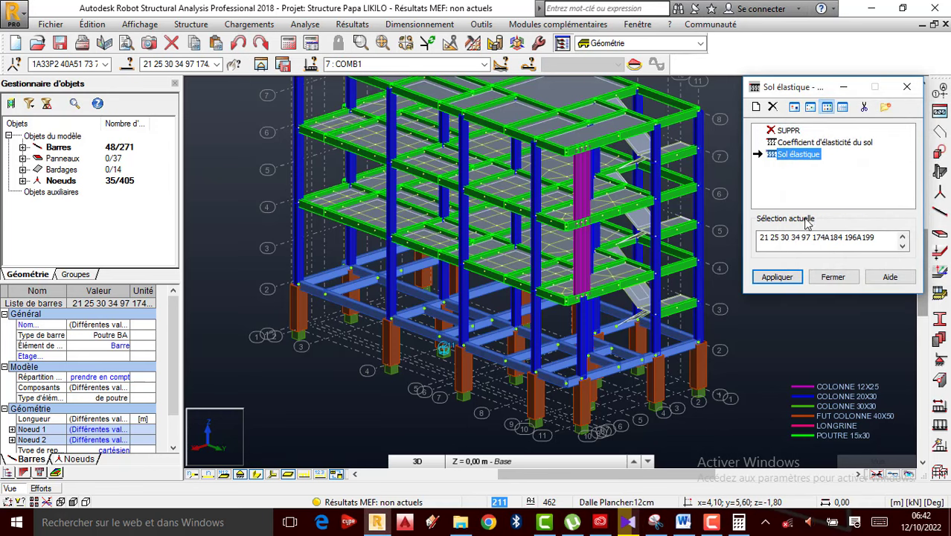
{"action": "left_click", "coordinate": [776, 276]}
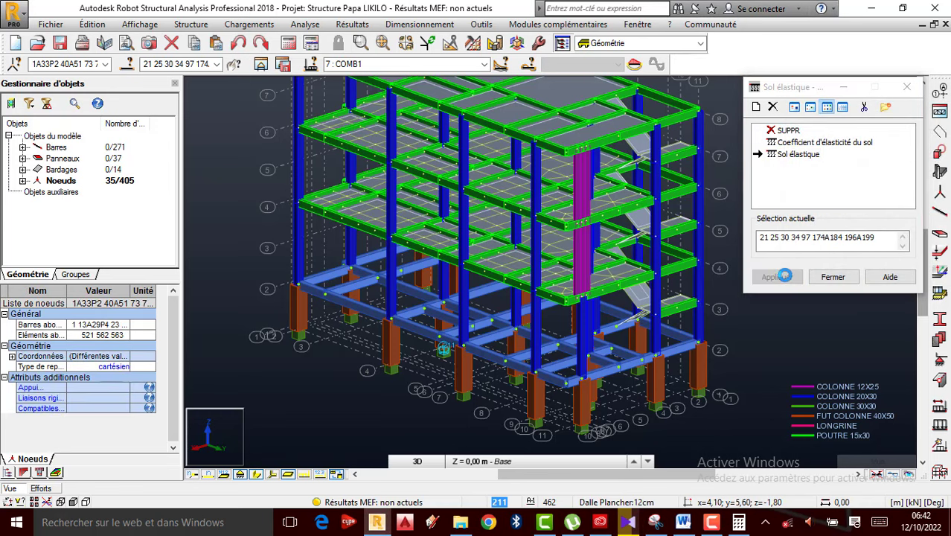
{"action": "left_click", "coordinate": [832, 277]}
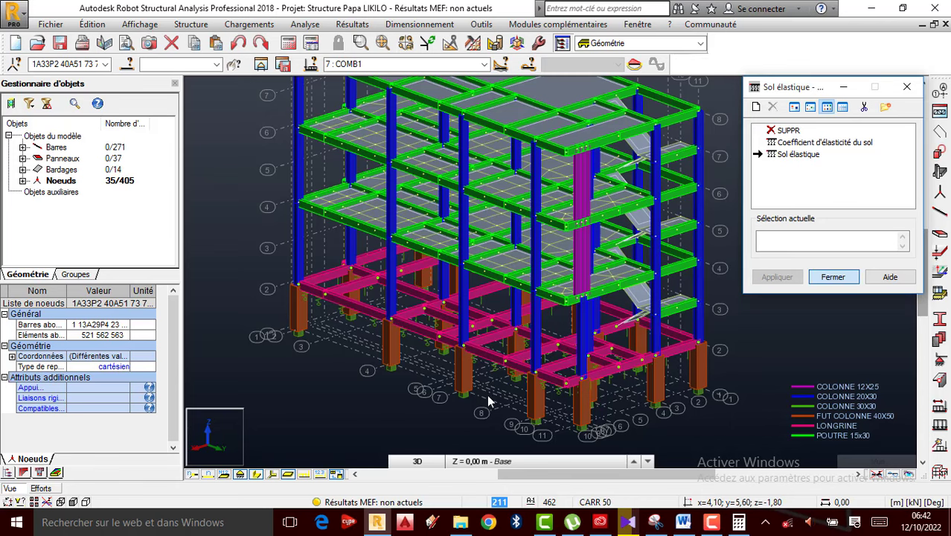
Step: Inspect the elastic supports along the ground beams and run the structural analysis of the whole model
{"action": "scroll", "coordinate": [596, 376], "scroll_direction": "down", "scroll_amount": 1}
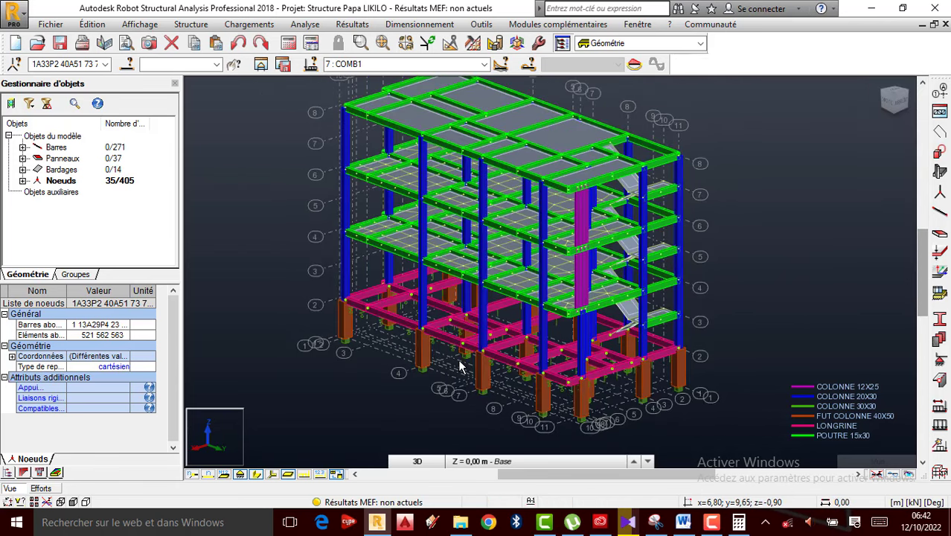
{"action": "scroll", "coordinate": [460, 366], "scroll_direction": "up", "scroll_amount": 4}
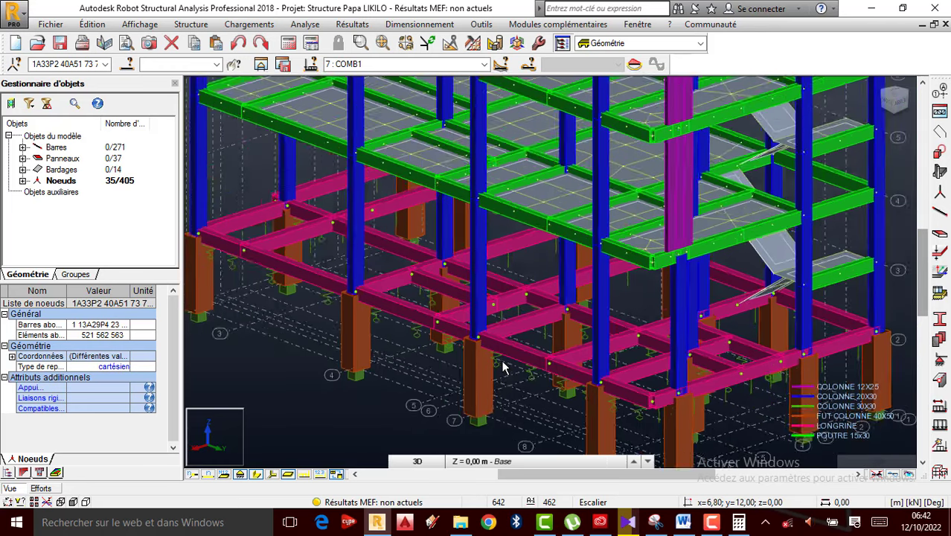
{"action": "scroll", "coordinate": [502, 366], "scroll_direction": "down", "scroll_amount": 3}
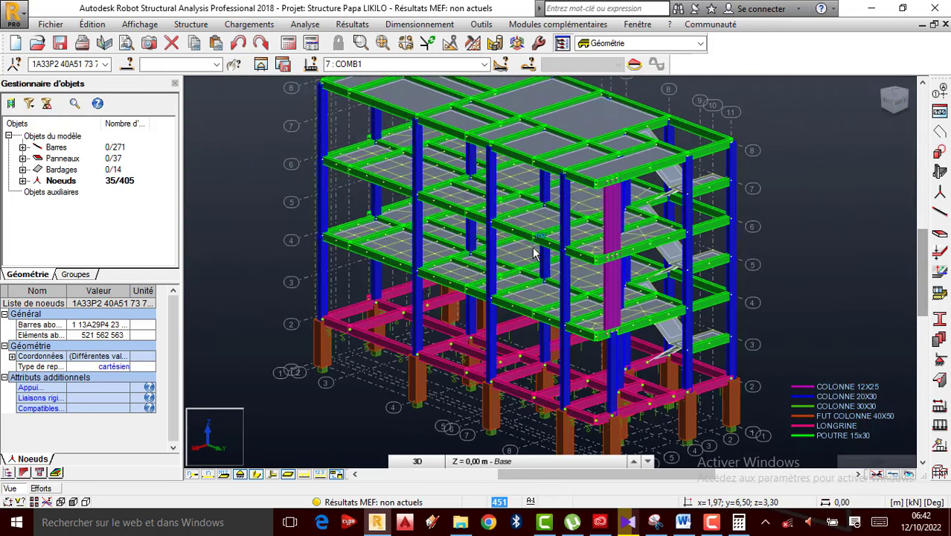
{"action": "scroll", "coordinate": [533, 253], "scroll_direction": "down", "scroll_amount": 1}
{"action": "left_click", "coordinate": [288, 43]}
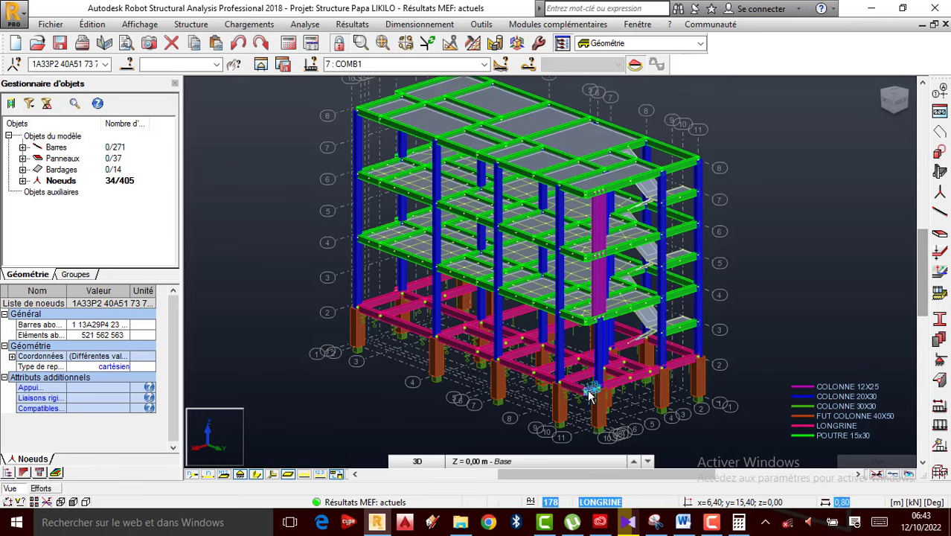
Step: Display the Mx, My and Mz moment diagrams on the bars and reduce the display to Moment My only
{"action": "scroll", "coordinate": [583, 395], "scroll_direction": "up", "scroll_amount": 2}
{"action": "scroll", "coordinate": [343, 94], "scroll_direction": "down", "scroll_amount": 3}
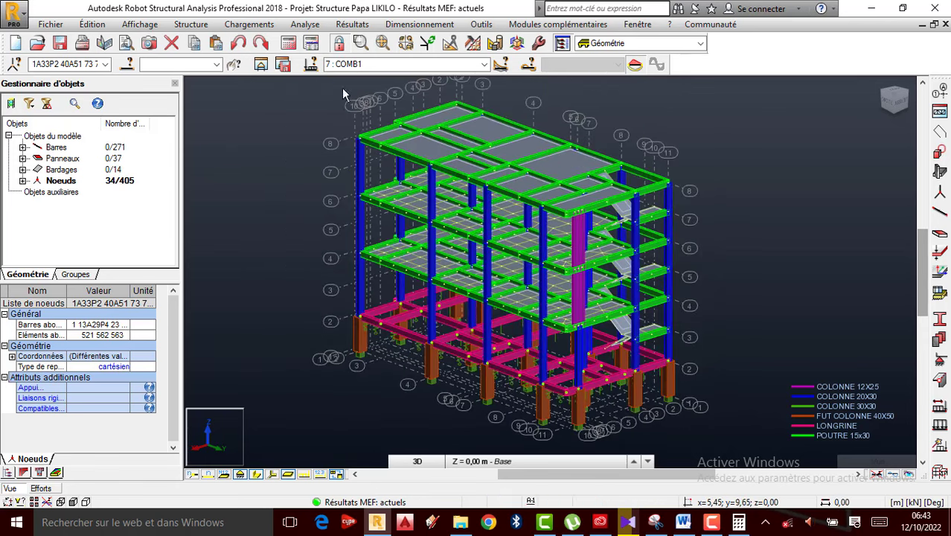
{"action": "left_click", "coordinate": [352, 23]}
{"action": "left_click", "coordinate": [372, 73]}
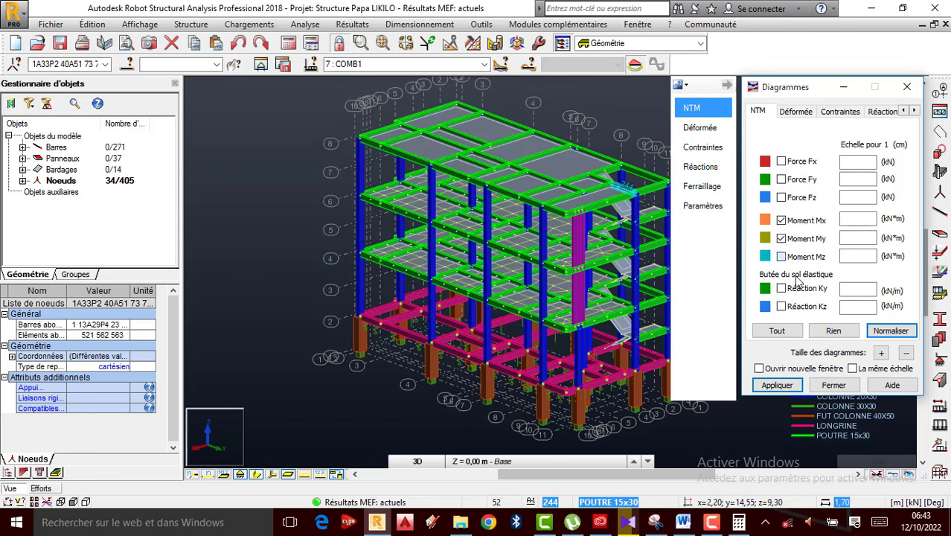
{"action": "left_click", "coordinate": [781, 392]}
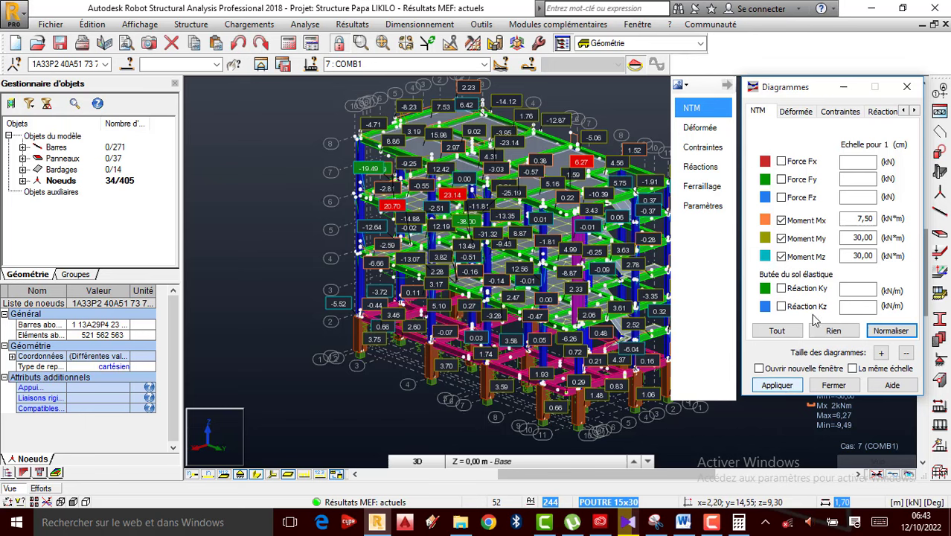
{"action": "left_click", "coordinate": [783, 256]}
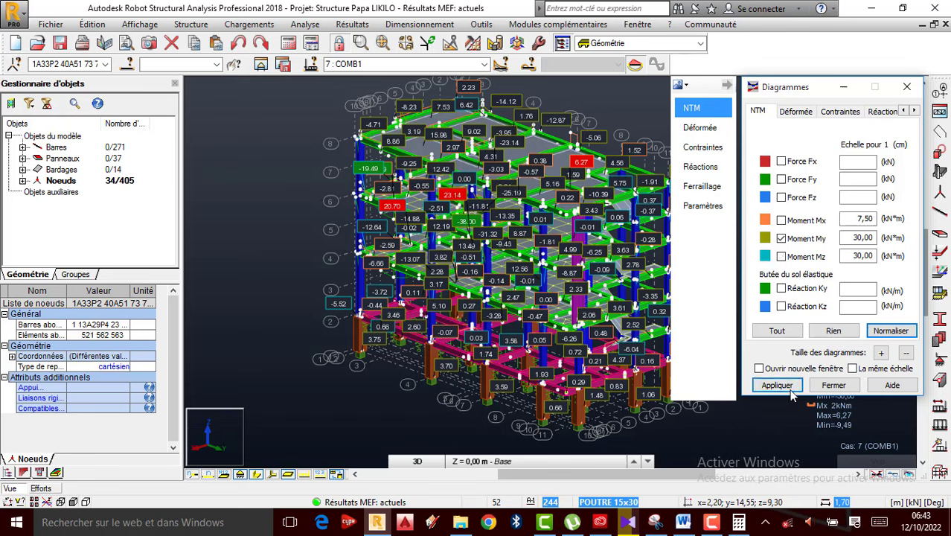
{"action": "left_click", "coordinate": [781, 387]}
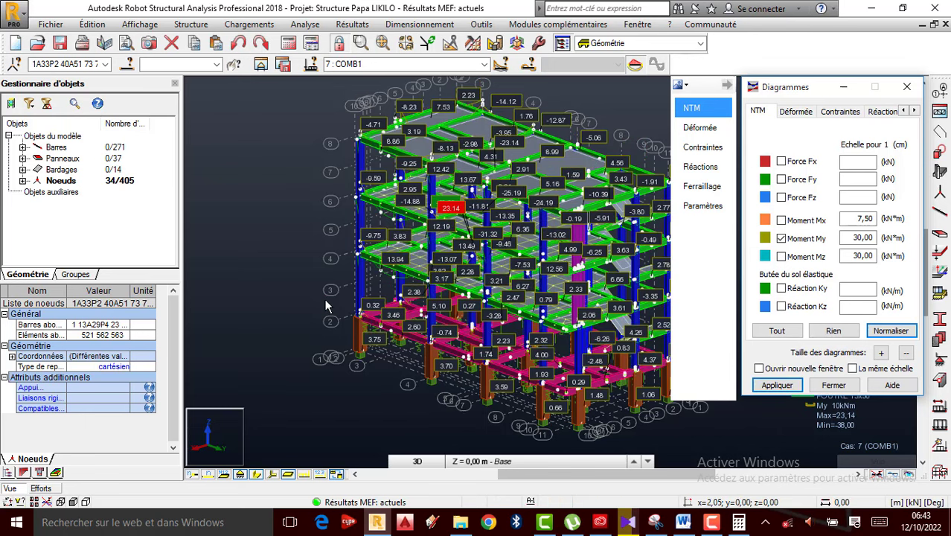
Step: Select the LONGRINE ground beams through level axis 2 and isolate them in a partial view of the model
{"action": "scroll", "coordinate": [562, 328], "scroll_direction": "down", "scroll_amount": 2}
{"action": "scroll", "coordinate": [447, 275], "scroll_direction": "up", "scroll_amount": 3}
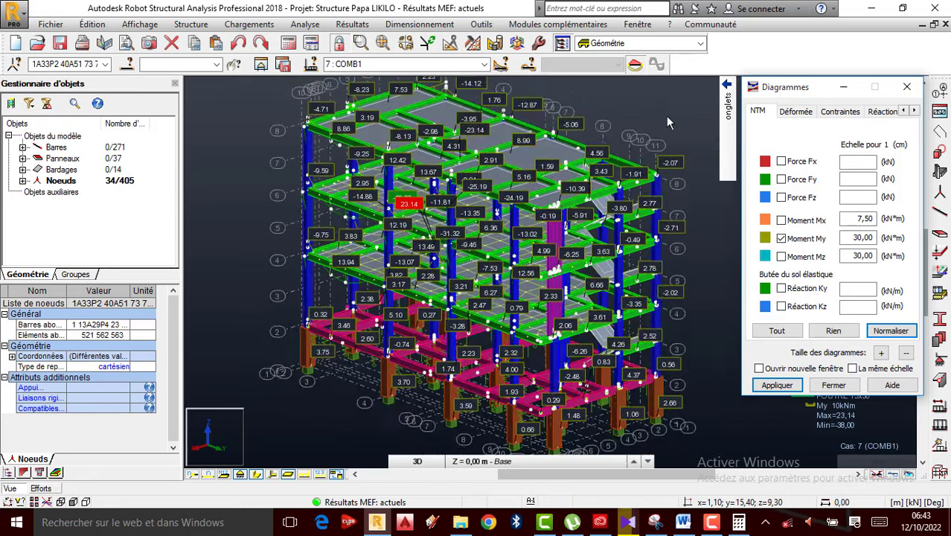
{"action": "right_click", "coordinate": [577, 109]}
{"action": "left_click", "coordinate": [614, 163]}
{"action": "left_click_drag", "start_coordinate": [618, 178], "coordinate": [454, 324]}
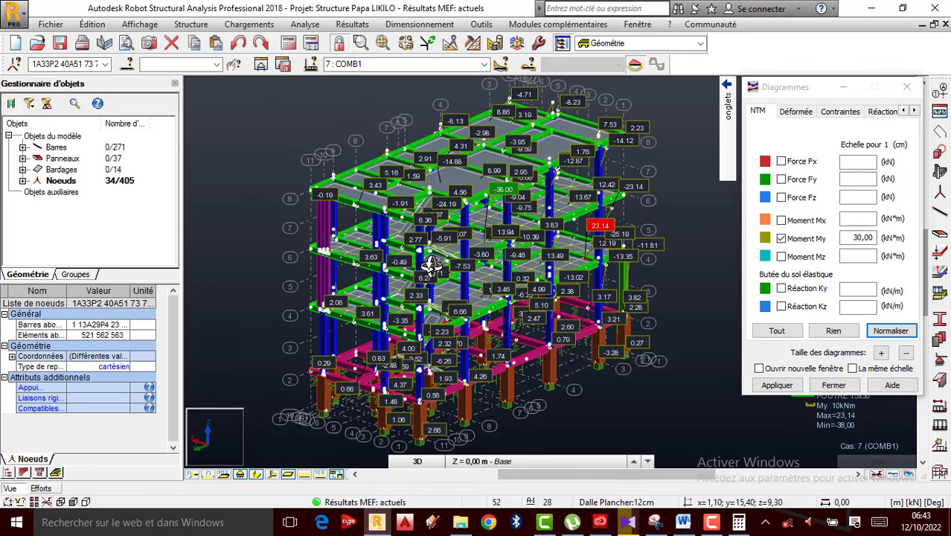
{"action": "left_click_drag", "start_coordinate": [431, 266], "coordinate": [512, 246]}
{"action": "right_click", "coordinate": [602, 184]}
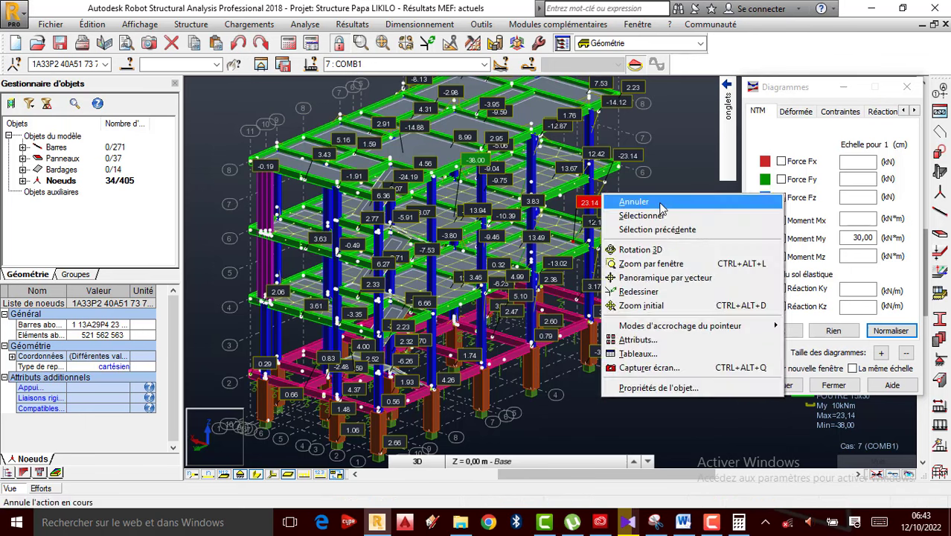
{"action": "left_click", "coordinate": [632, 203]}
{"action": "left_click", "coordinate": [641, 322]}
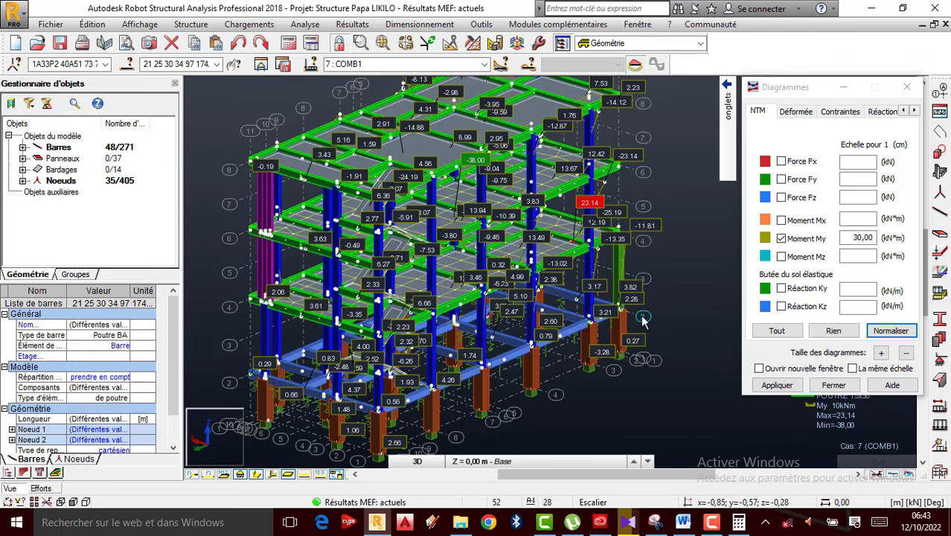
{"action": "left_click", "coordinate": [261, 65]}
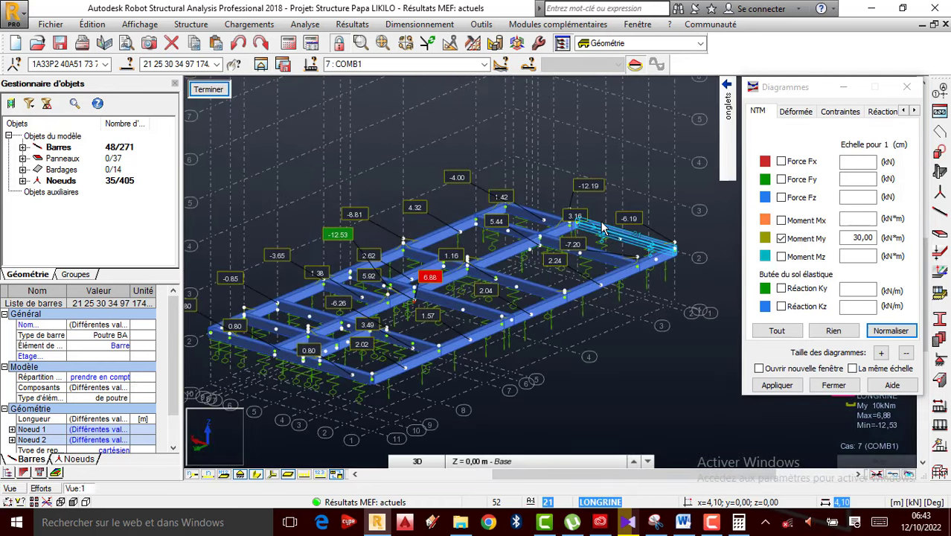
Step: Reapply the Moment My diagram to the isolated ground beams and enlarge it to a scale of 20 kN*m per cm
{"action": "left_click", "coordinate": [776, 384]}
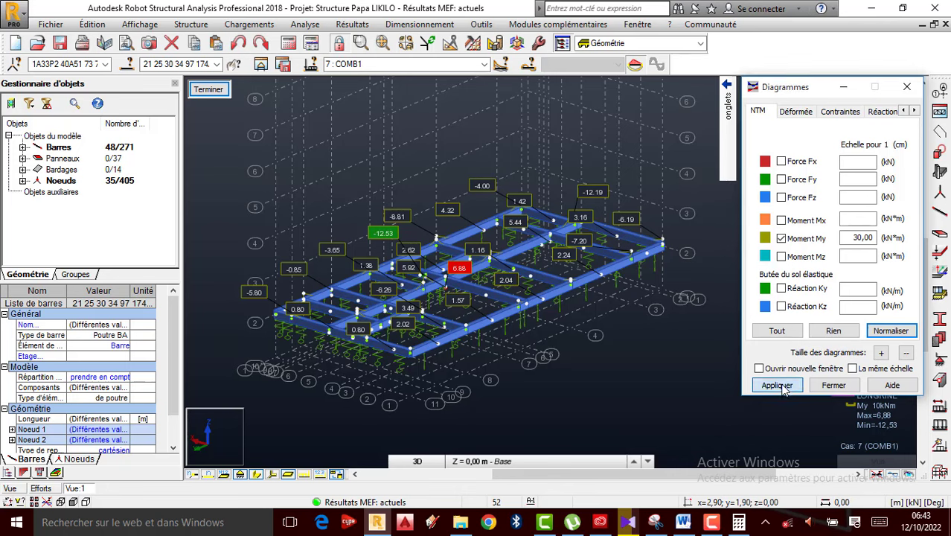
{"action": "scroll", "coordinate": [455, 317], "scroll_direction": "up", "scroll_amount": 2}
{"action": "scroll", "coordinate": [455, 317], "scroll_direction": "down", "scroll_amount": 3}
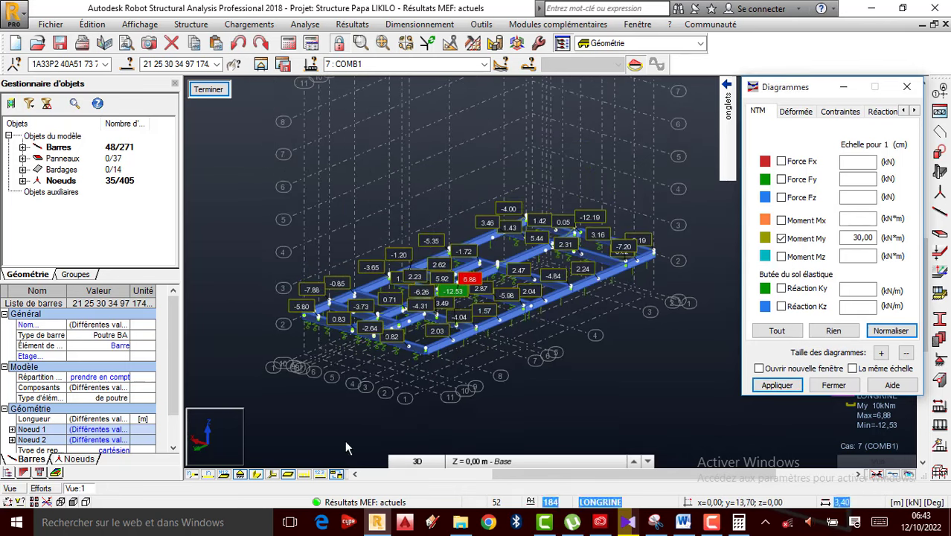
{"action": "left_click", "coordinate": [778, 385]}
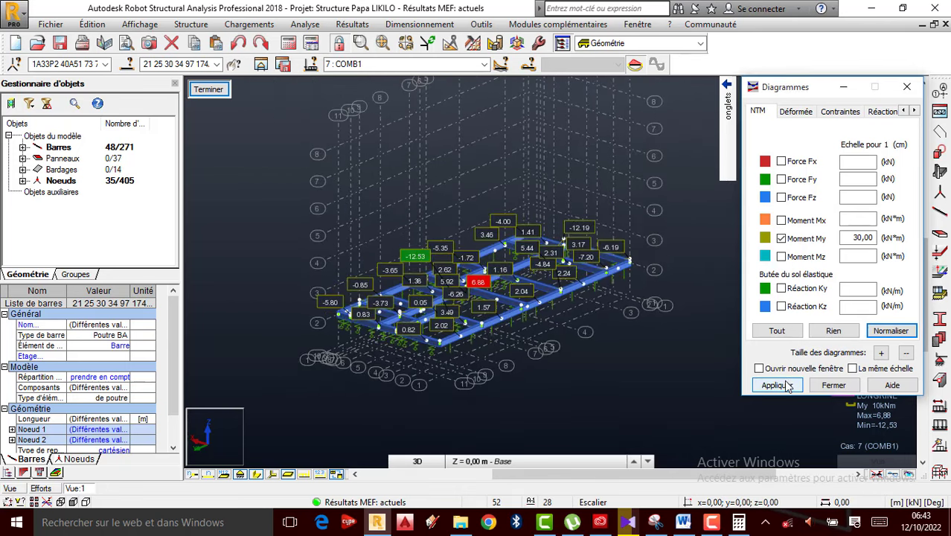
{"action": "left_click", "coordinate": [891, 331]}
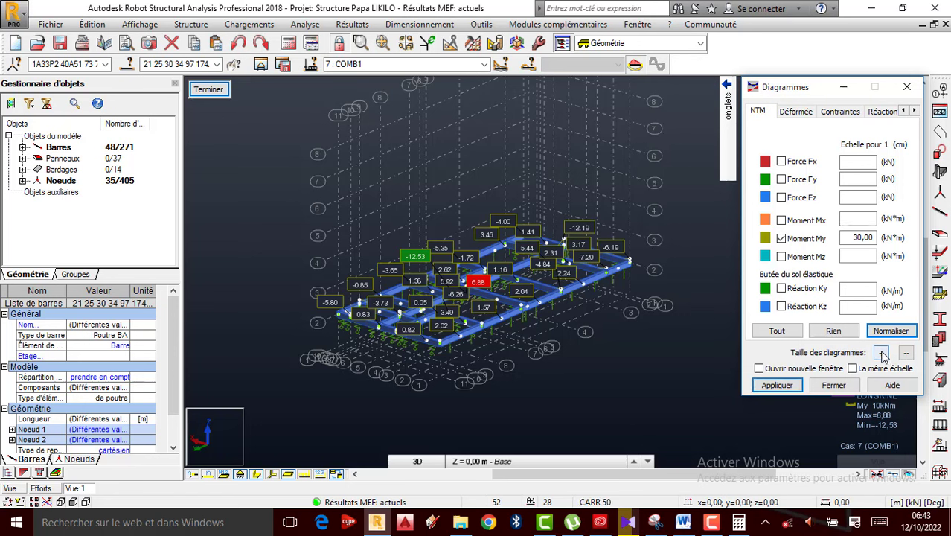
{"action": "left_click", "coordinate": [791, 384]}
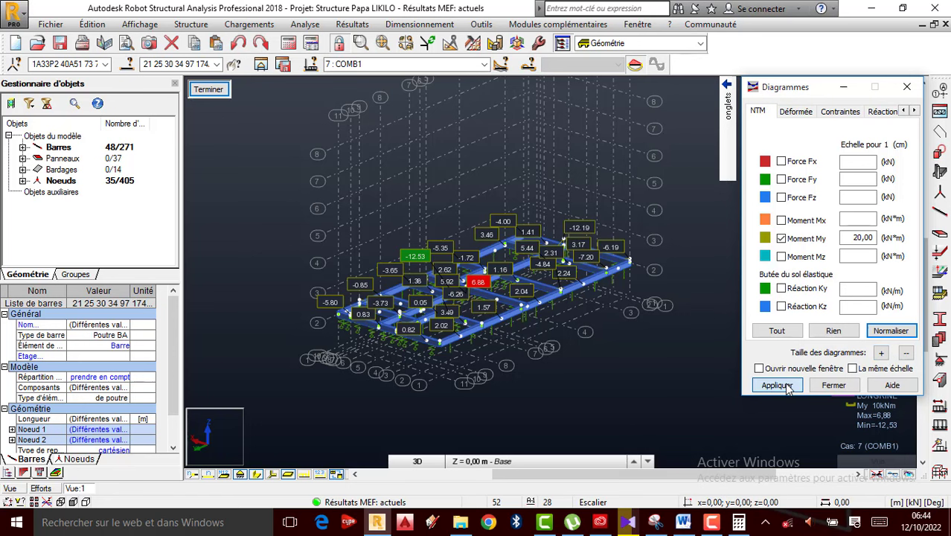
Step: Enlarge the Moment My diagram on the ground beams to a scale of 5 kN*m per cm
{"action": "left_click", "coordinate": [881, 353]}
{"action": "left_click", "coordinate": [881, 353]}
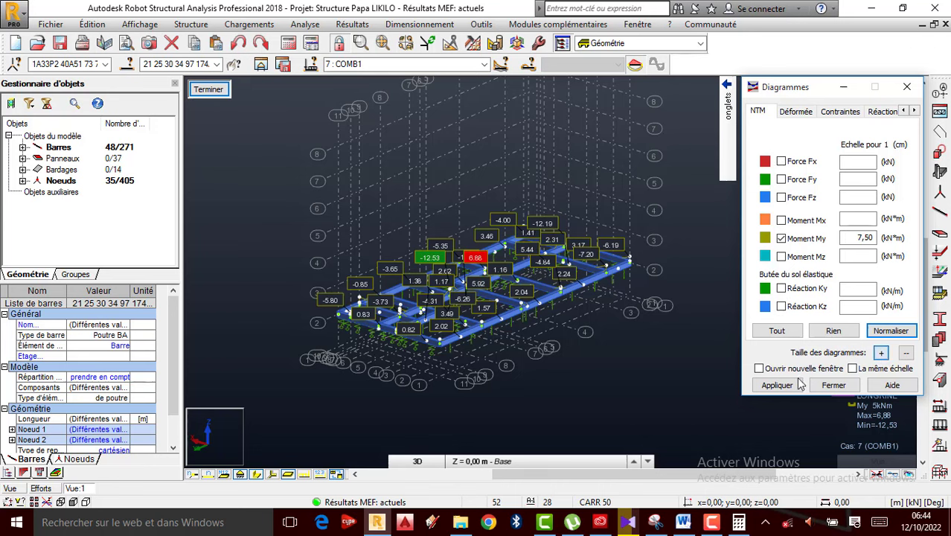
{"action": "left_click", "coordinate": [777, 385]}
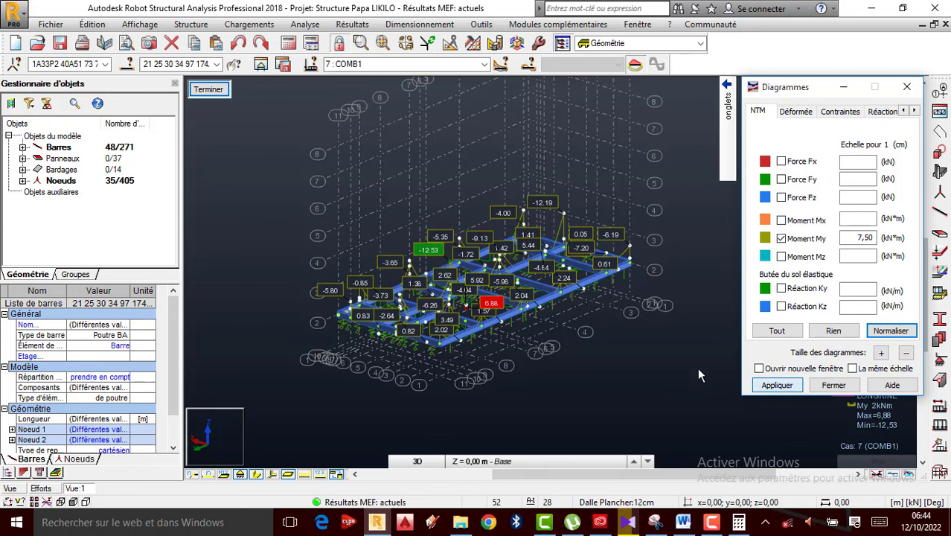
{"action": "left_click", "coordinate": [881, 352]}
{"action": "left_click", "coordinate": [777, 385]}
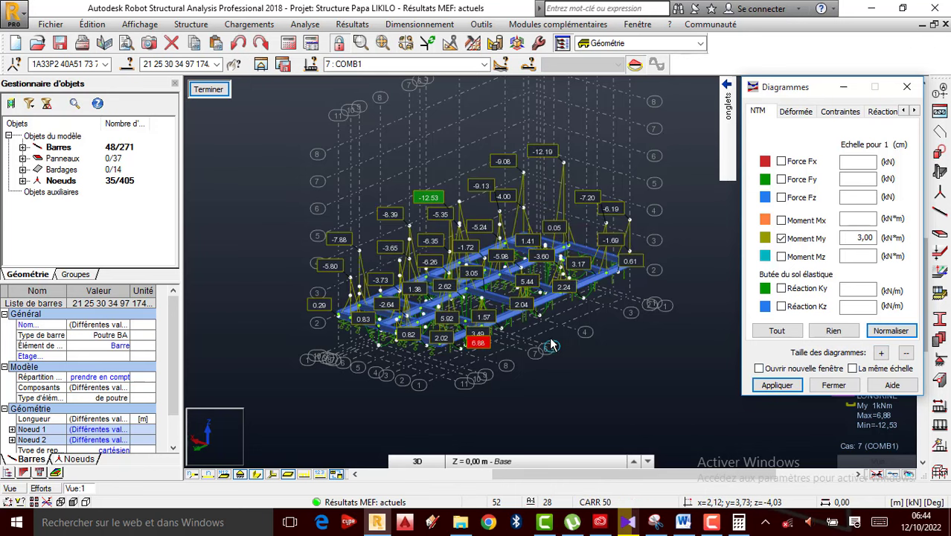
{"action": "left_click", "coordinate": [906, 352]}
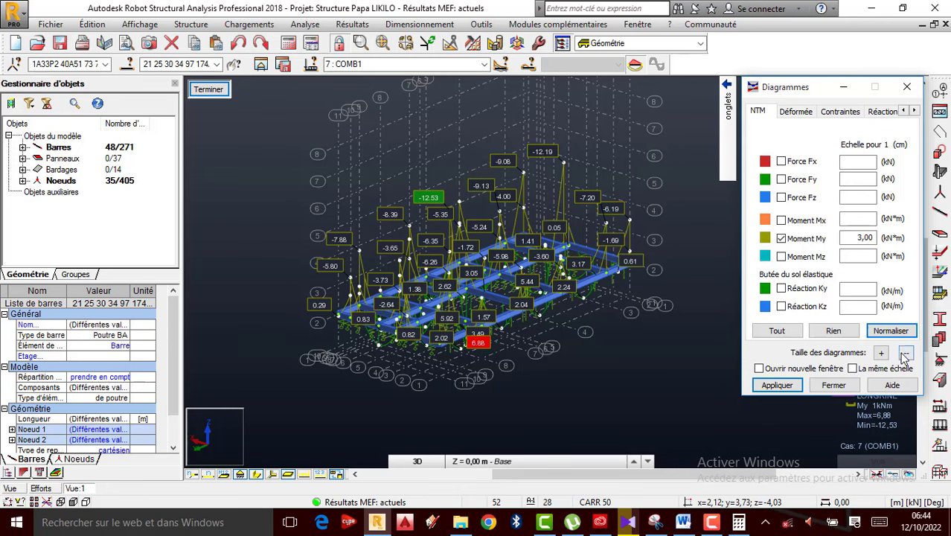
{"action": "left_click", "coordinate": [783, 387]}
{"action": "scroll", "coordinate": [535, 325], "scroll_direction": "up", "scroll_amount": 3}
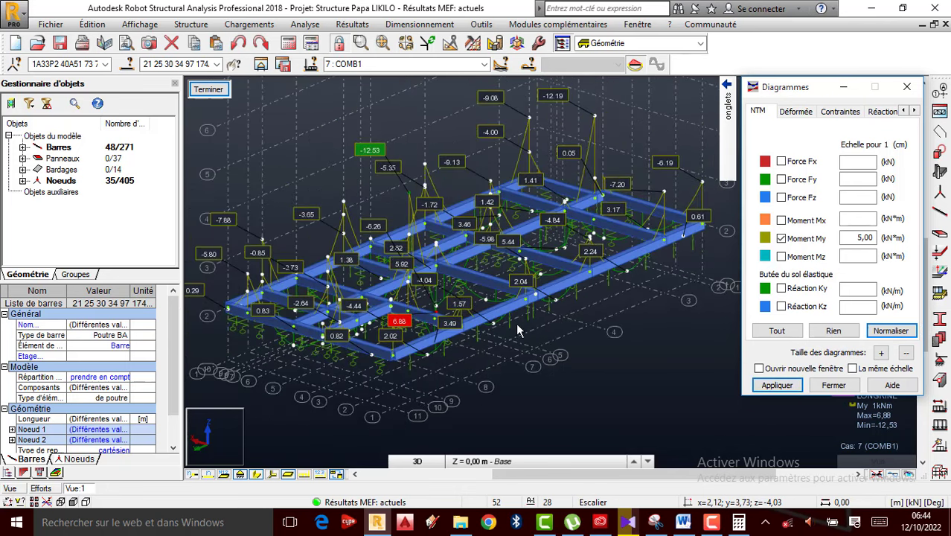
Step: Change the diagram filling from hatched to uniform (Uniforme) and apply it to the ground beams
{"action": "left_click", "coordinate": [914, 111]}
{"action": "left_click", "coordinate": [914, 111]}
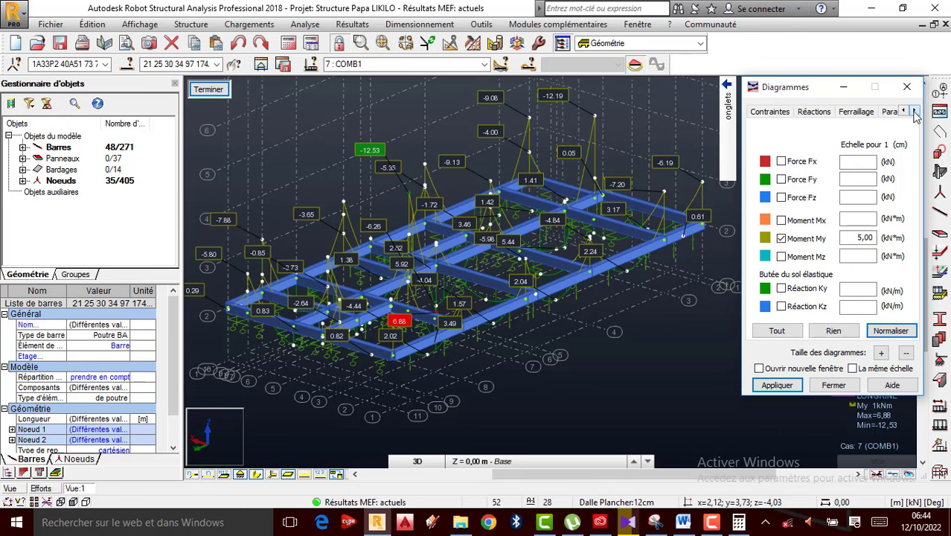
{"action": "left_click", "coordinate": [891, 111]}
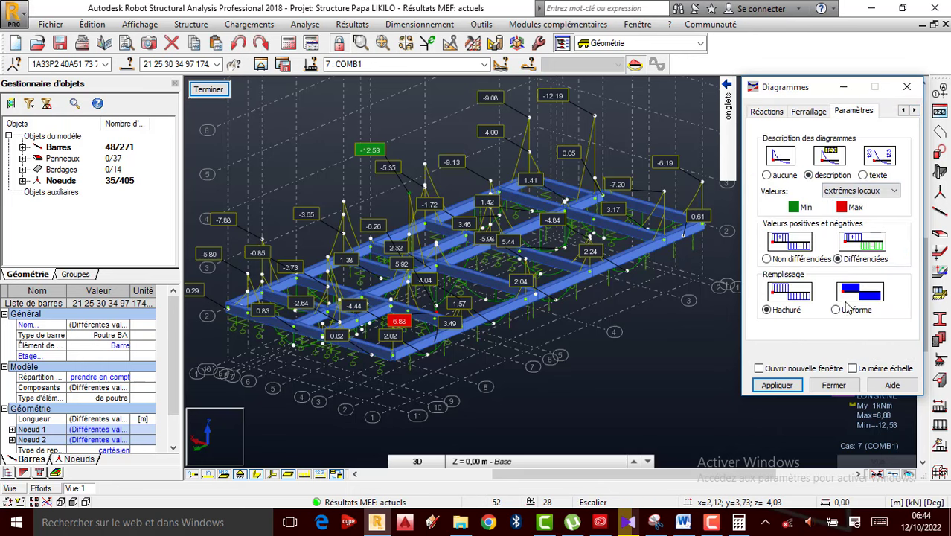
{"action": "left_click", "coordinate": [776, 385]}
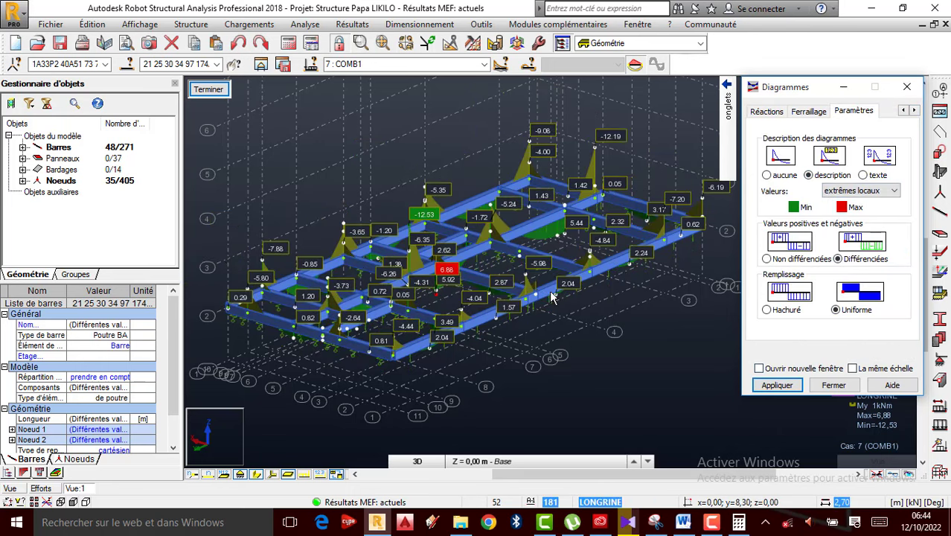
Step: Examine the filled Moment My diagrams across the isolated ground beams in 3D and clear the bar selection
{"action": "scroll", "coordinate": [553, 297], "scroll_direction": "up", "scroll_amount": 2}
{"action": "scroll", "coordinate": [553, 296], "scroll_direction": "down", "scroll_amount": 2}
{"action": "right_click", "coordinate": [546, 122]}
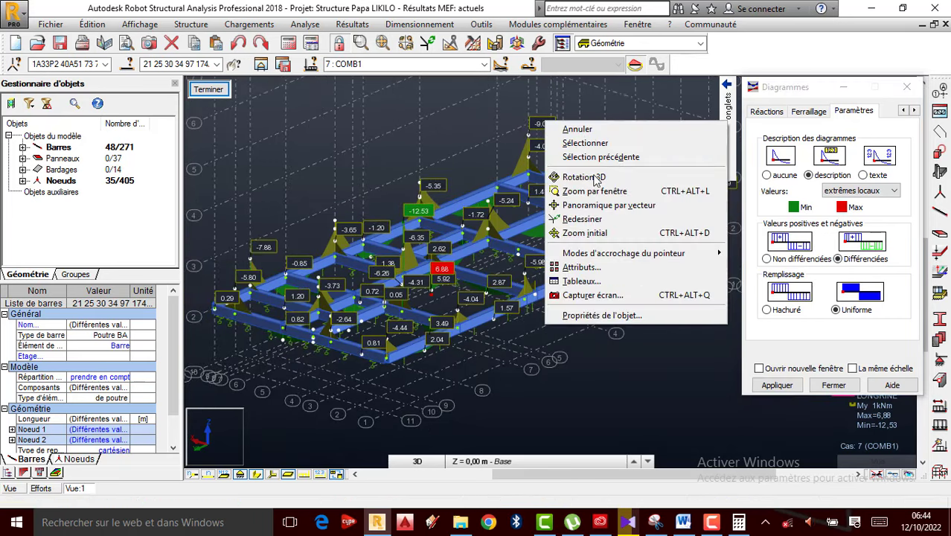
{"action": "left_click", "coordinate": [581, 177]}
{"action": "left_click_drag", "start_coordinate": [584, 183], "coordinate": [407, 275]}
{"action": "left_click_drag", "start_coordinate": [410, 268], "coordinate": [471, 275]}
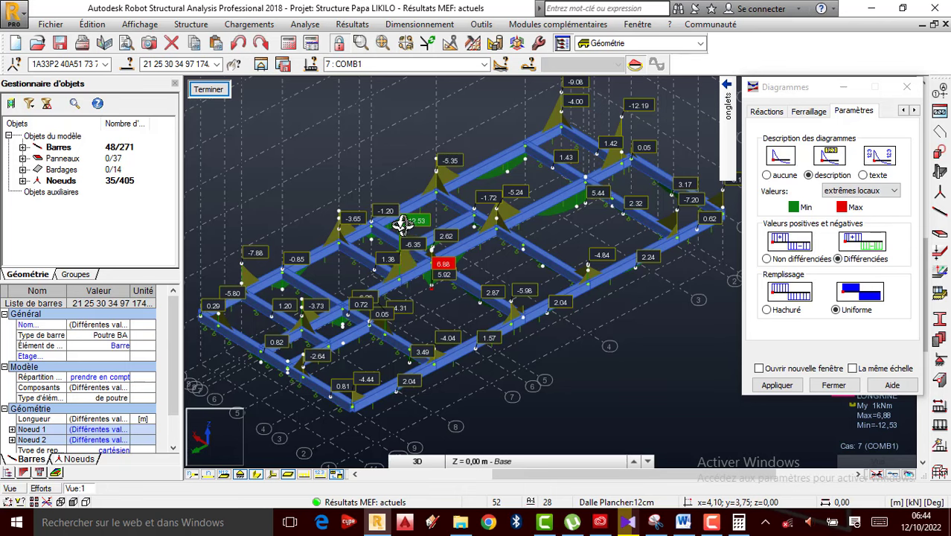
{"action": "scroll", "coordinate": [454, 278], "scroll_direction": "up", "scroll_amount": 6}
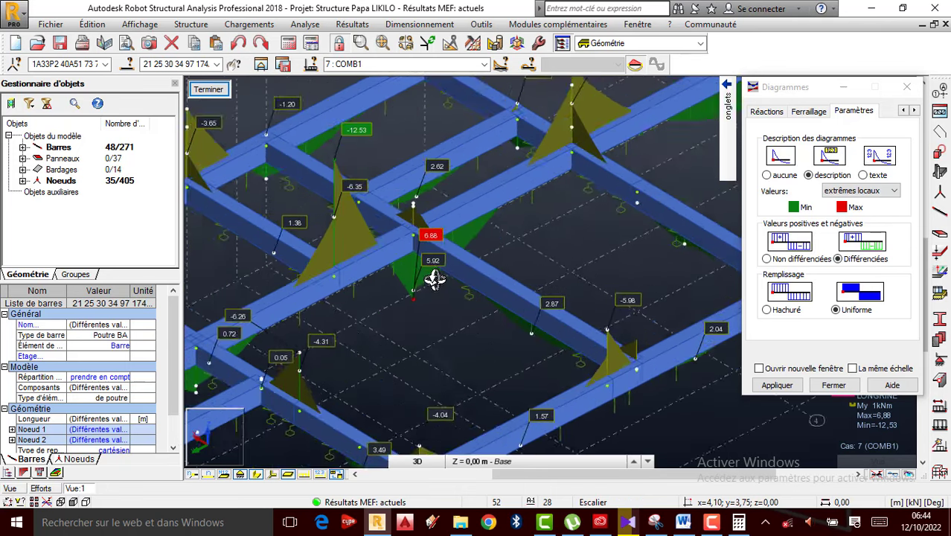
{"action": "scroll", "coordinate": [476, 248], "scroll_direction": "down", "scroll_amount": 5}
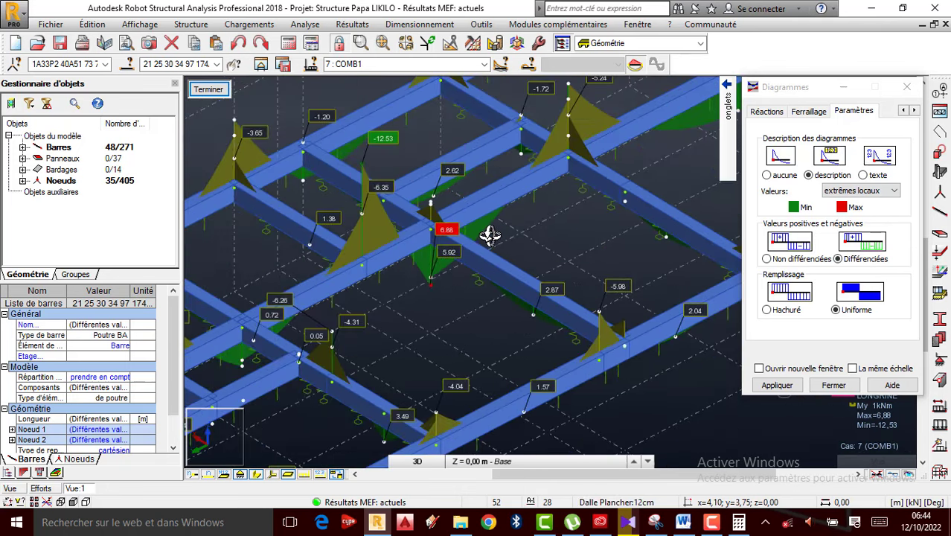
{"action": "right_click", "coordinate": [304, 134]}
{"action": "left_click", "coordinate": [307, 140]}
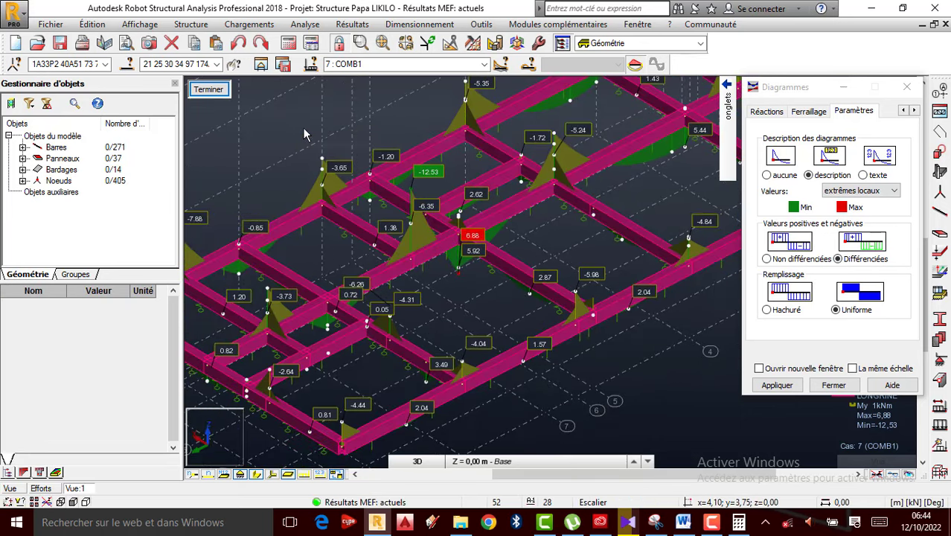
Step: Inspect the local extreme My values at the ground beam intersections around the overall minimum and maximum moments
{"action": "scroll", "coordinate": [402, 227], "scroll_direction": "up", "scroll_amount": 4}
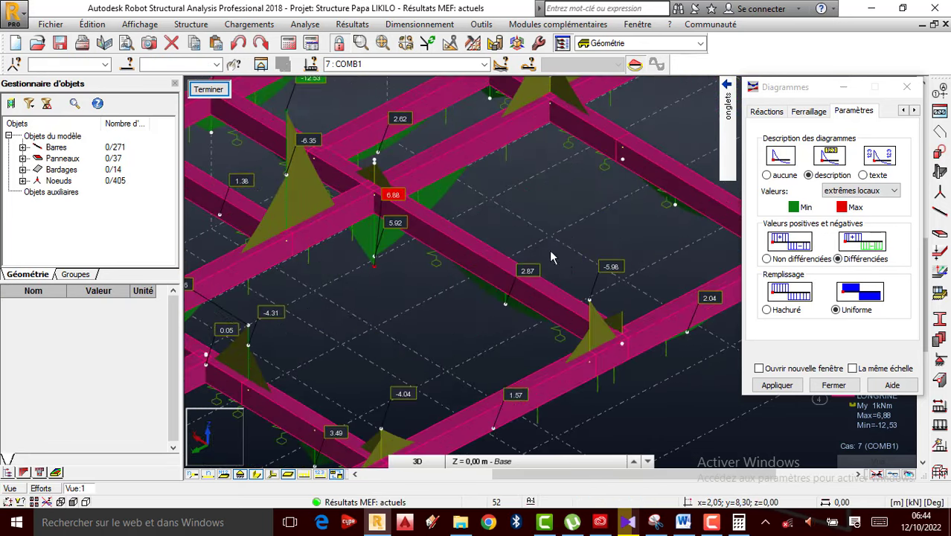
{"action": "scroll", "coordinate": [405, 228], "scroll_direction": "down", "scroll_amount": 4}
{"action": "scroll", "coordinate": [417, 232], "scroll_direction": "up", "scroll_amount": 3}
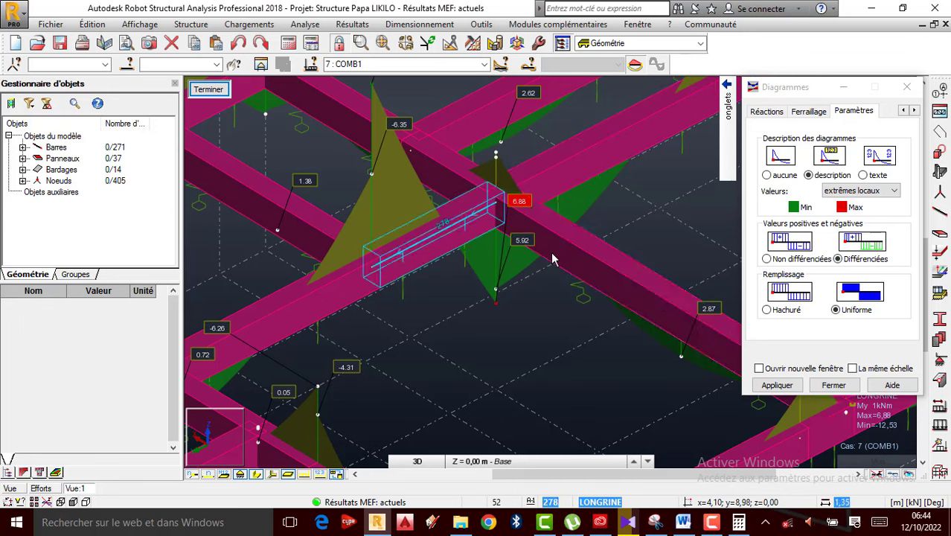
{"action": "right_click", "coordinate": [549, 212]}
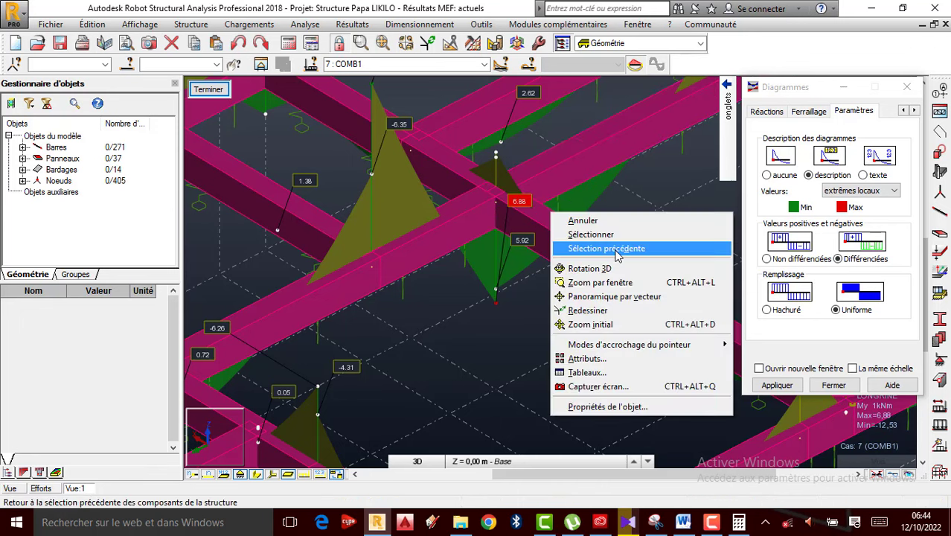
{"action": "left_click", "coordinate": [587, 266]}
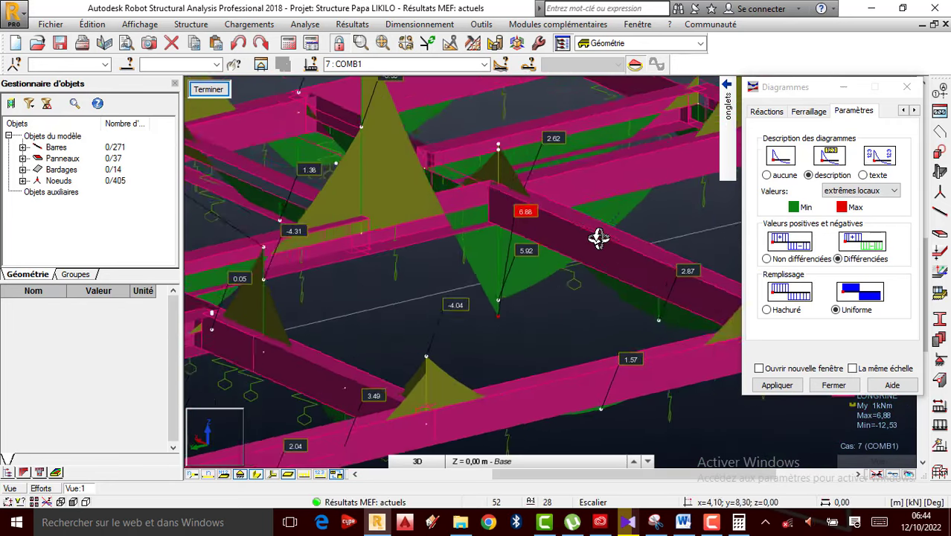
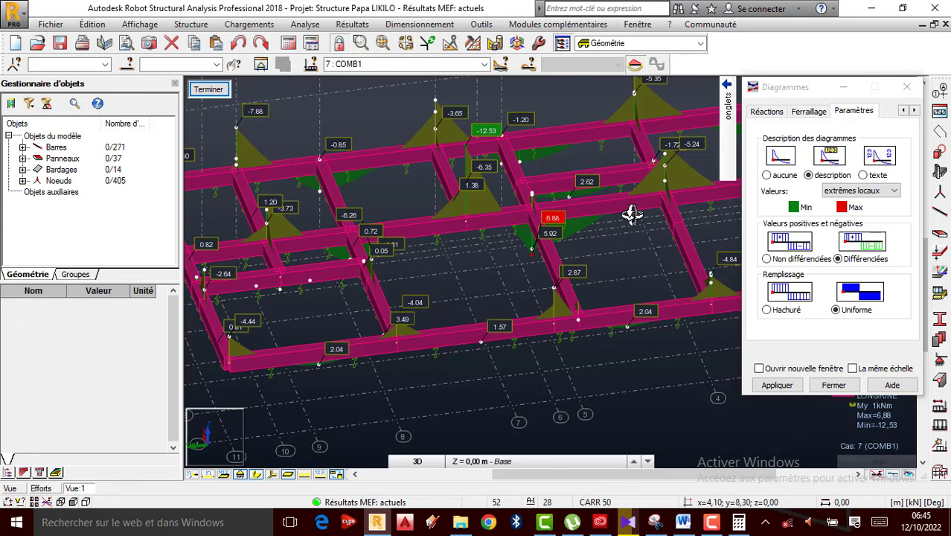
{"action": "scroll", "coordinate": [541, 201], "scroll_direction": "up", "scroll_amount": 3}
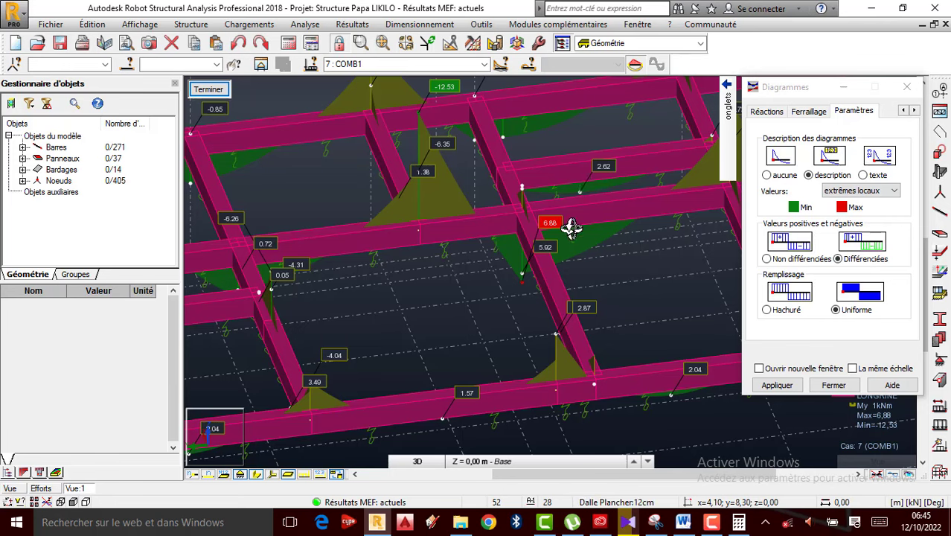
{"action": "scroll", "coordinate": [517, 210], "scroll_direction": "down", "scroll_amount": 1}
{"action": "middle_click_drag", "start_coordinate": [515, 259], "coordinate": [552, 251], "text": "shift"}
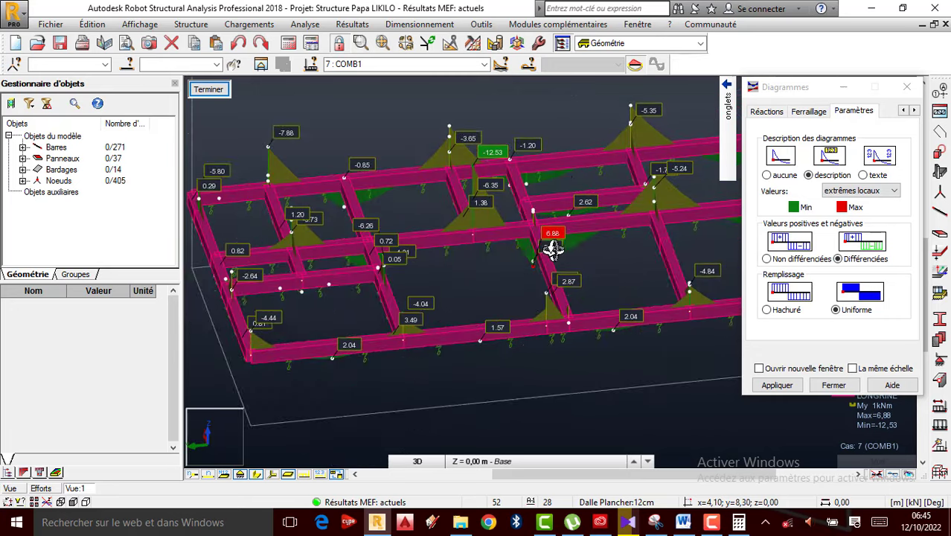
{"action": "right_click", "coordinate": [574, 135]}
{"action": "left_click", "coordinate": [566, 139]}
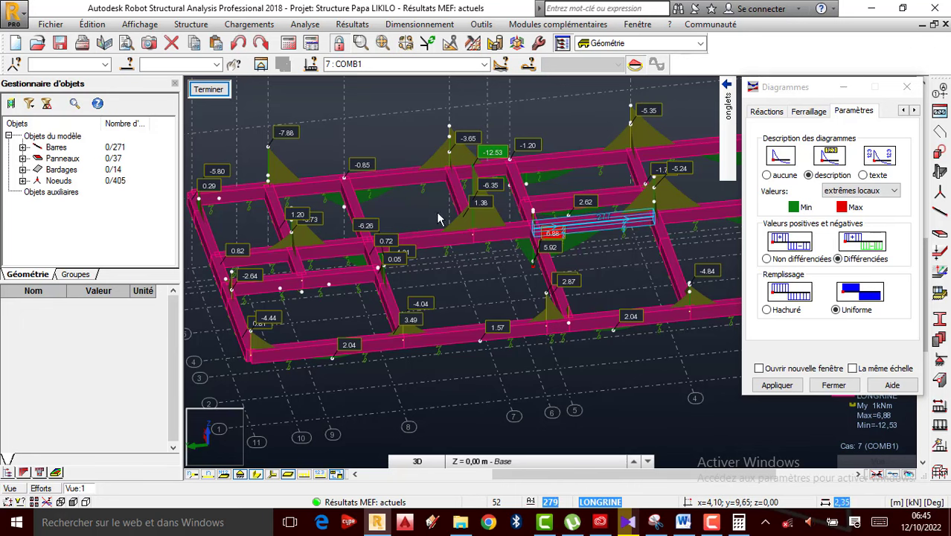
{"action": "scroll", "coordinate": [439, 215], "scroll_direction": "up", "scroll_amount": 2}
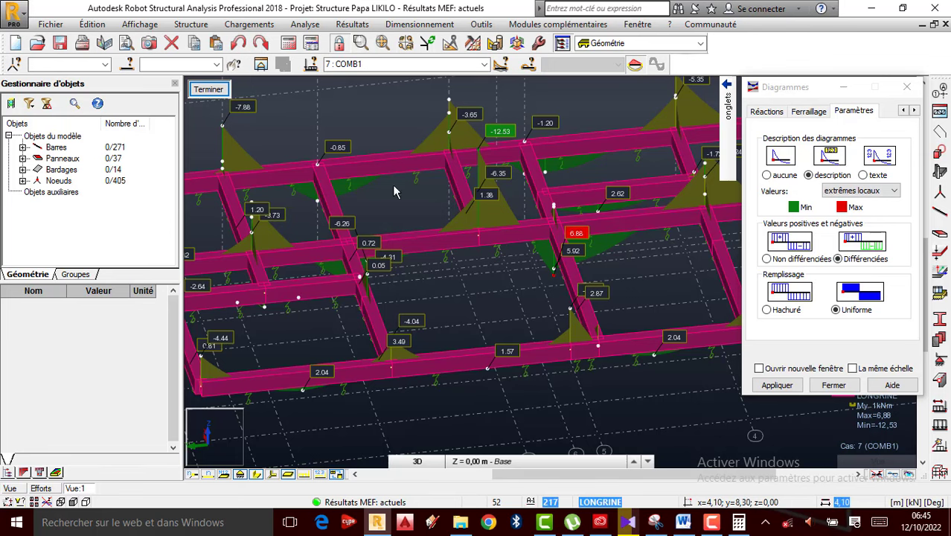
{"action": "scroll", "coordinate": [460, 214], "scroll_direction": "down", "scroll_amount": 1}
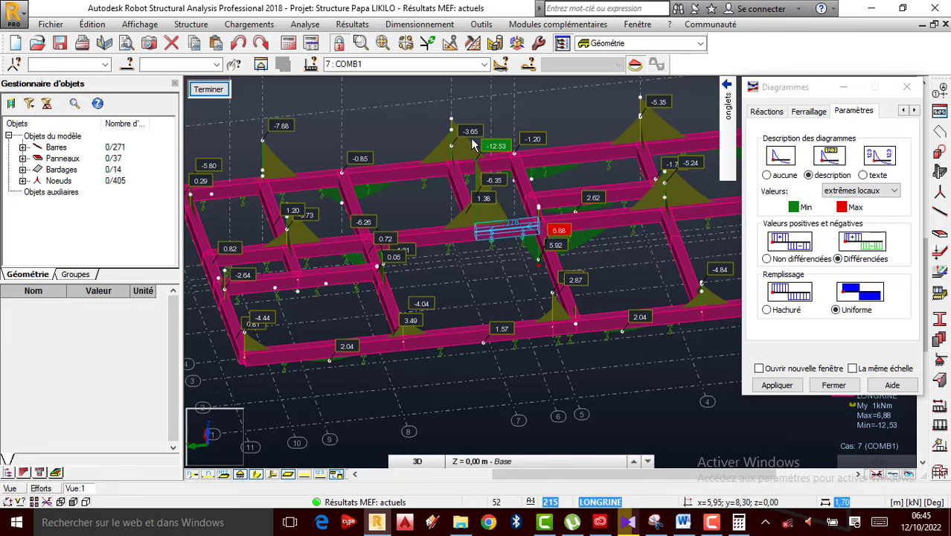
{"action": "scroll", "coordinate": [491, 158], "scroll_direction": "up", "scroll_amount": 1}
{"action": "scroll", "coordinate": [491, 179], "scroll_direction": "up", "scroll_amount": 1}
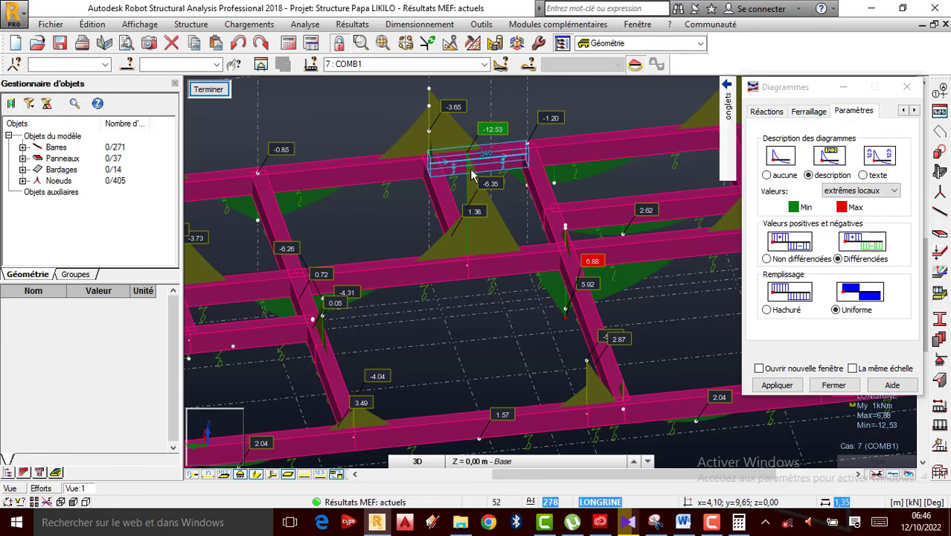
{"action": "scroll", "coordinate": [513, 185], "scroll_direction": "down", "scroll_amount": 2}
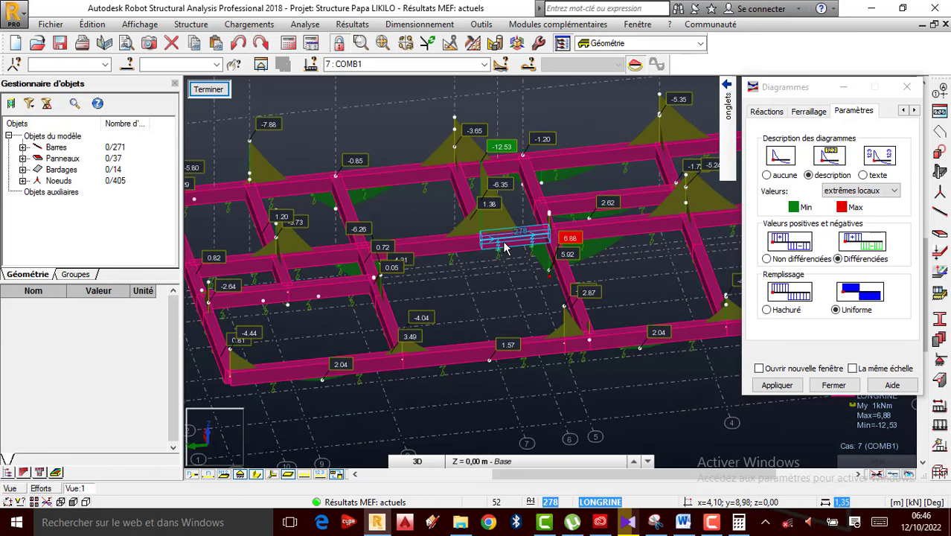
Step: Select the three aligned LONGRINE bars 277 to 279 along the middle line of the ground beam grid
{"action": "left_click", "coordinate": [469, 245]}
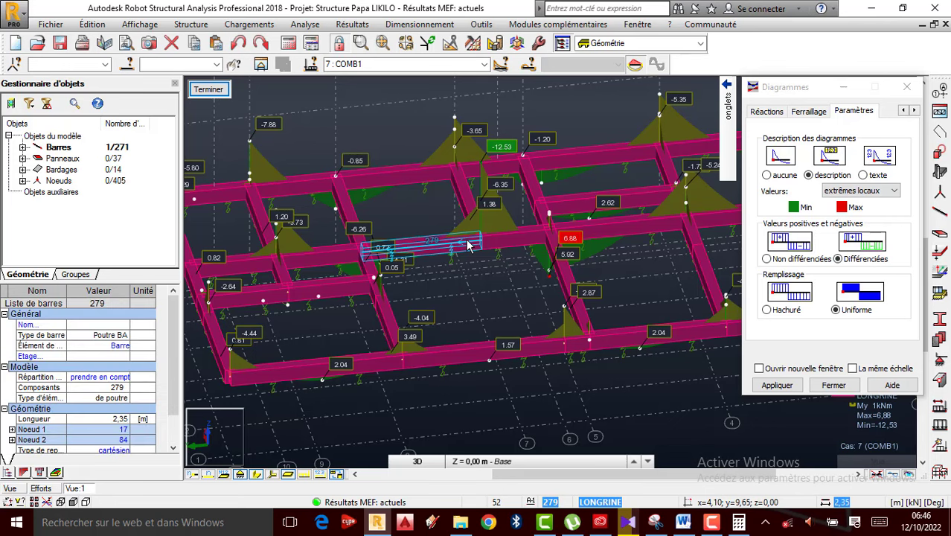
{"action": "left_click", "coordinate": [521, 238], "text": "ctrl"}
{"action": "scroll", "coordinate": [387, 246], "scroll_direction": "down", "scroll_amount": 2}
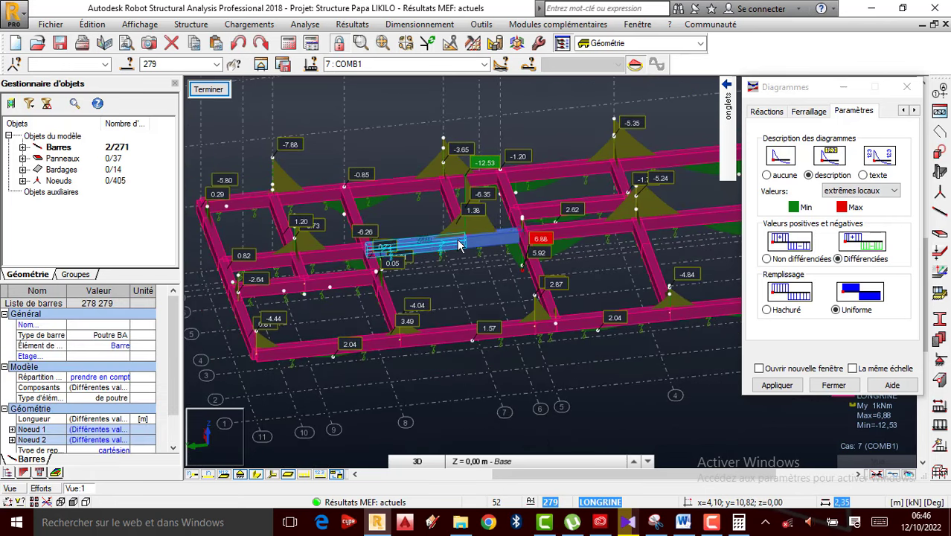
{"action": "left_click", "coordinate": [519, 237], "text": "ctrl"}
{"action": "scroll", "coordinate": [518, 237], "scroll_direction": "up", "scroll_amount": 2}
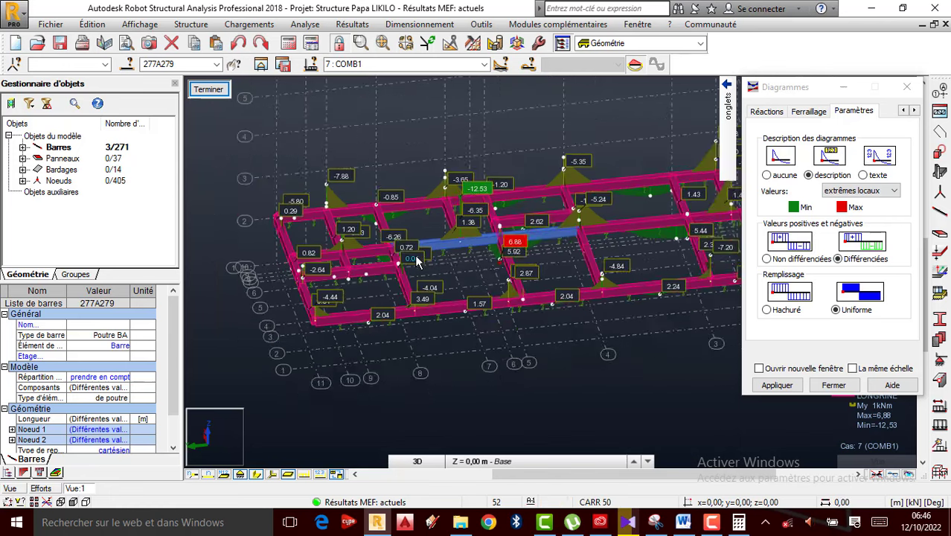
{"action": "scroll", "coordinate": [476, 248], "scroll_direction": "up", "scroll_amount": 3}
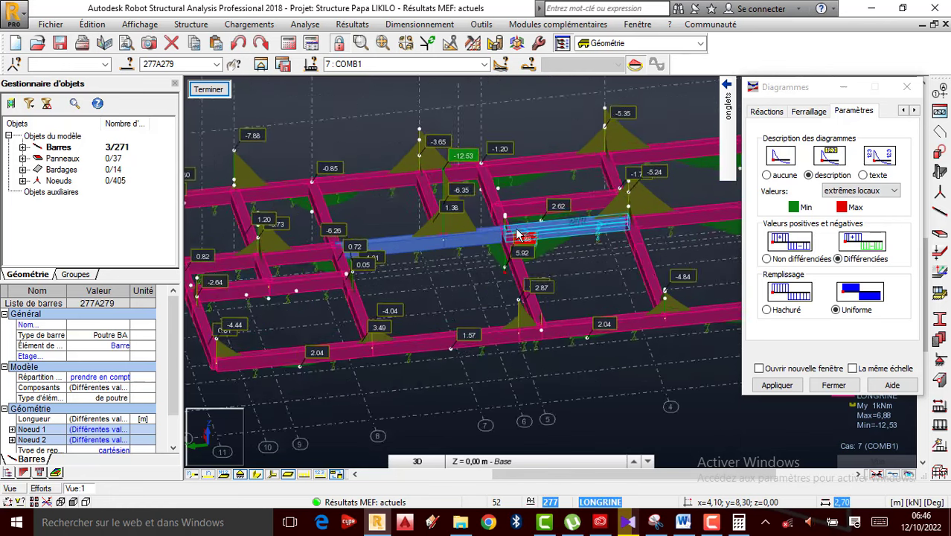
{"action": "scroll", "coordinate": [495, 236], "scroll_direction": "up", "scroll_amount": 3}
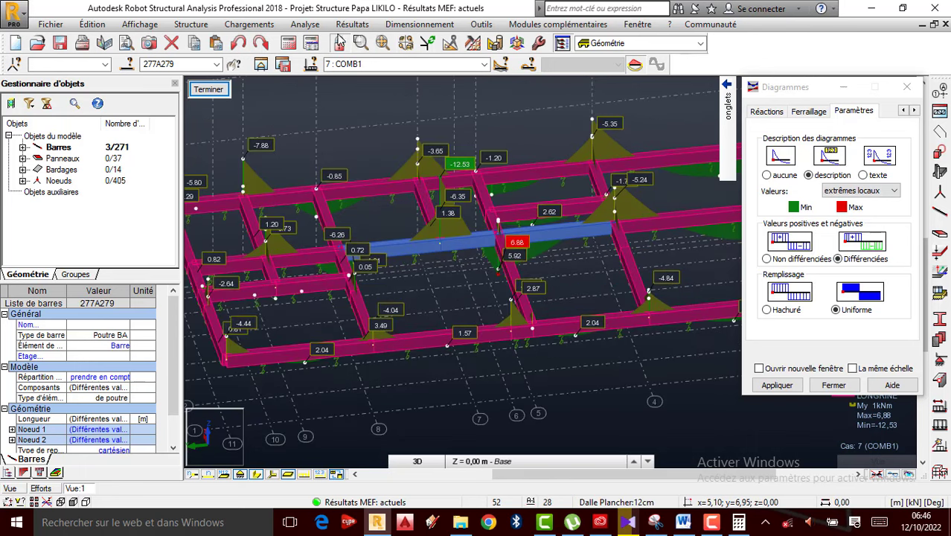
Step: Open the selected bars for real RC reinforcement design with manual combination COMB1, and close the general parameters to show the beam elevation
{"action": "left_click", "coordinate": [422, 25]}
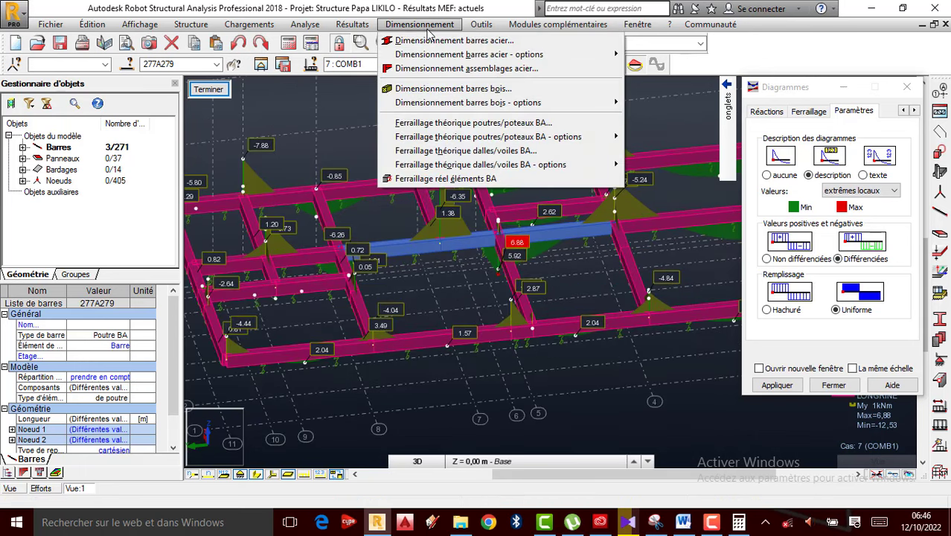
{"action": "left_click", "coordinate": [460, 180]}
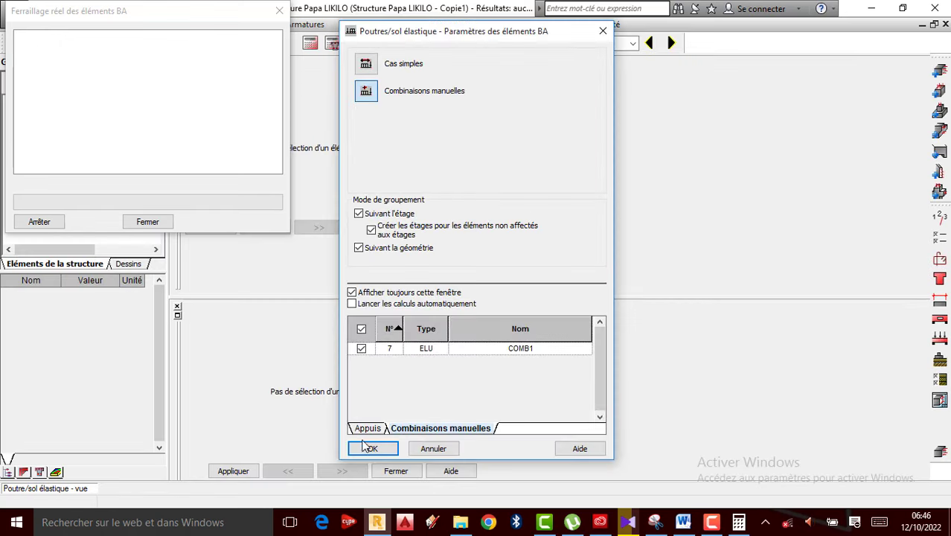
{"action": "left_click", "coordinate": [372, 448]}
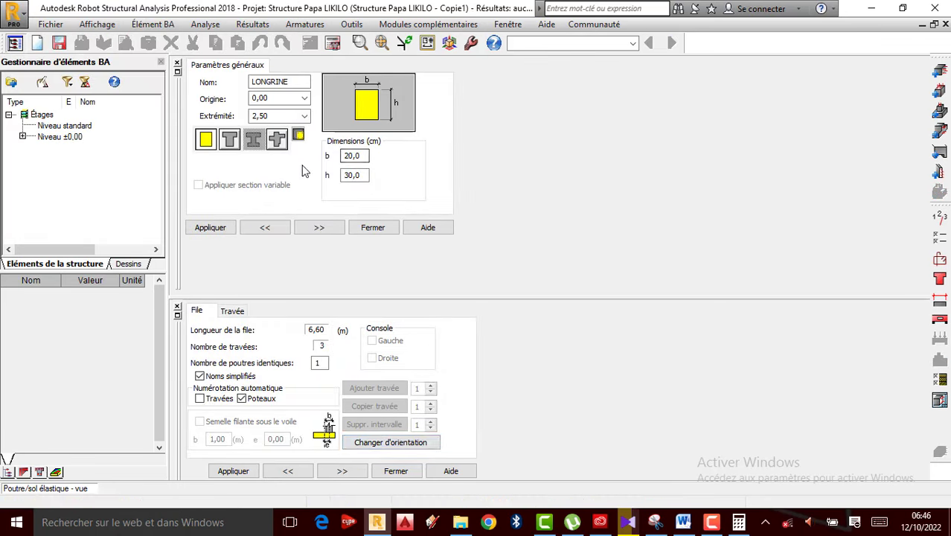
{"action": "left_click", "coordinate": [178, 65]}
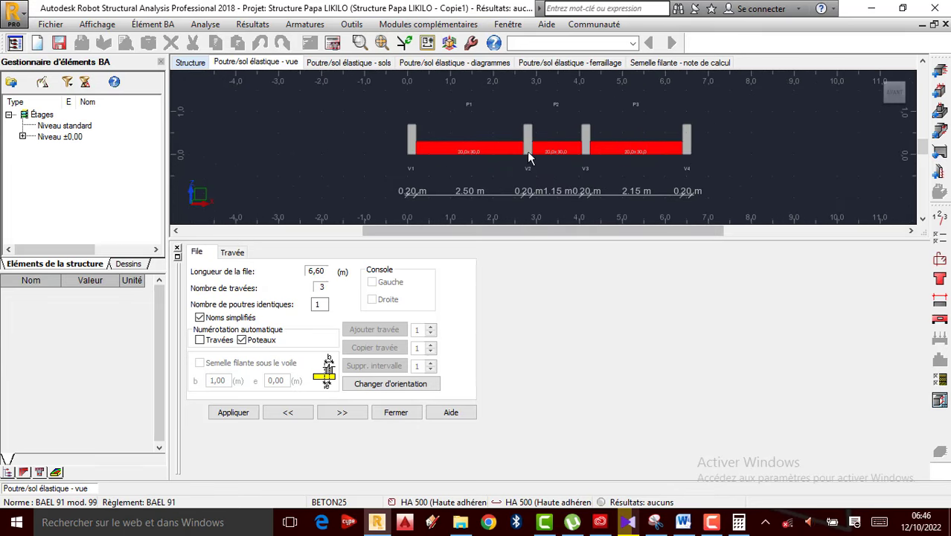
{"action": "scroll", "coordinate": [532, 159], "scroll_direction": "up", "scroll_amount": 3}
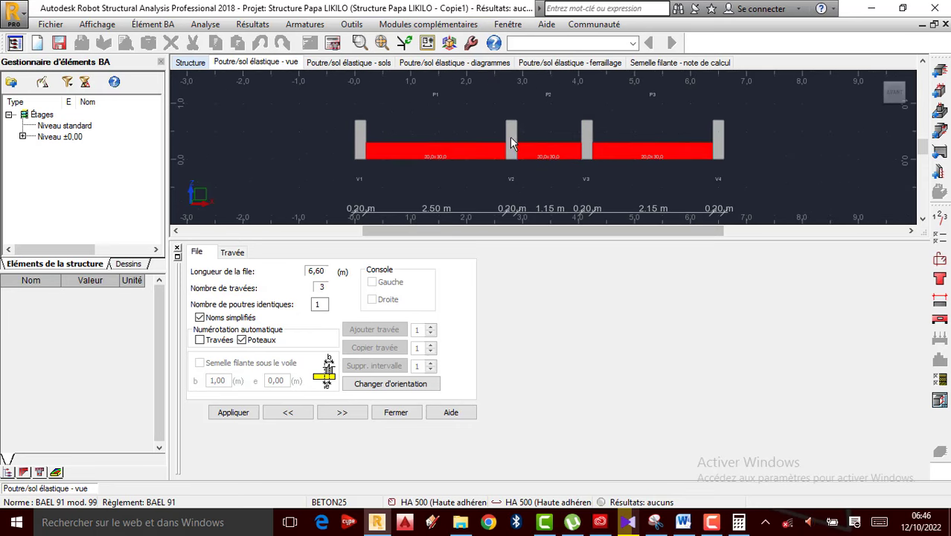
Step: Accept the storey parameters, and set the concrete's unit weight to 2500 kG/m3 and aggregate diameter to 25 mm in the calculation options
{"action": "left_click", "coordinate": [939, 235]}
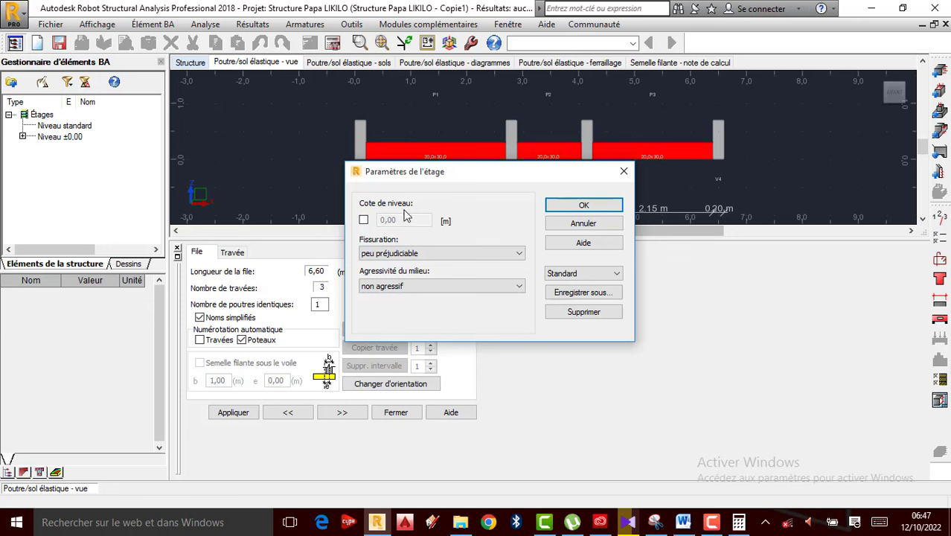
{"action": "left_click", "coordinate": [584, 206]}
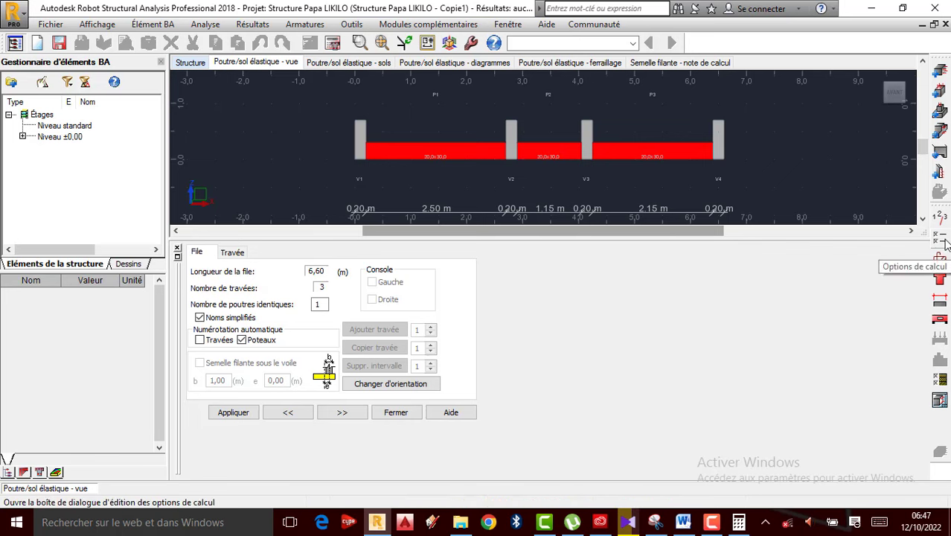
{"action": "left_click", "coordinate": [941, 244]}
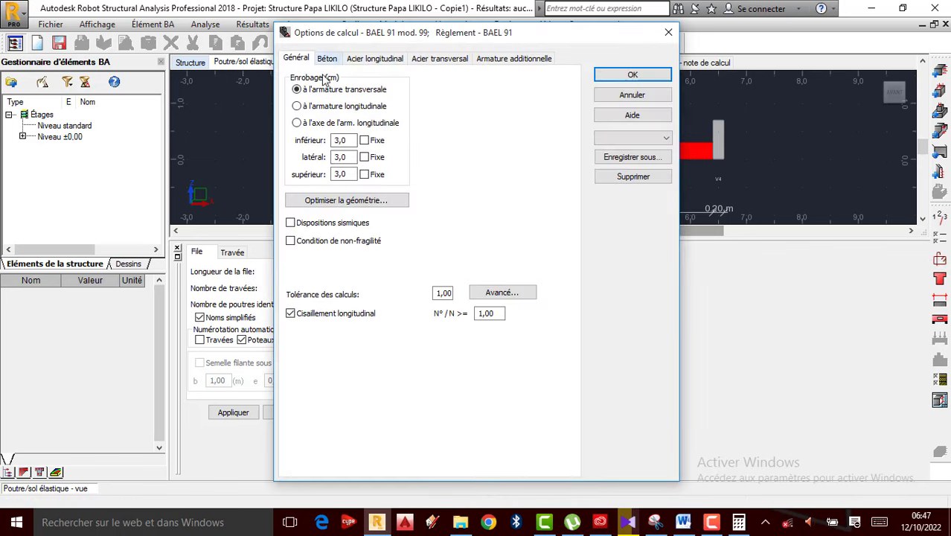
{"action": "left_click", "coordinate": [330, 59]}
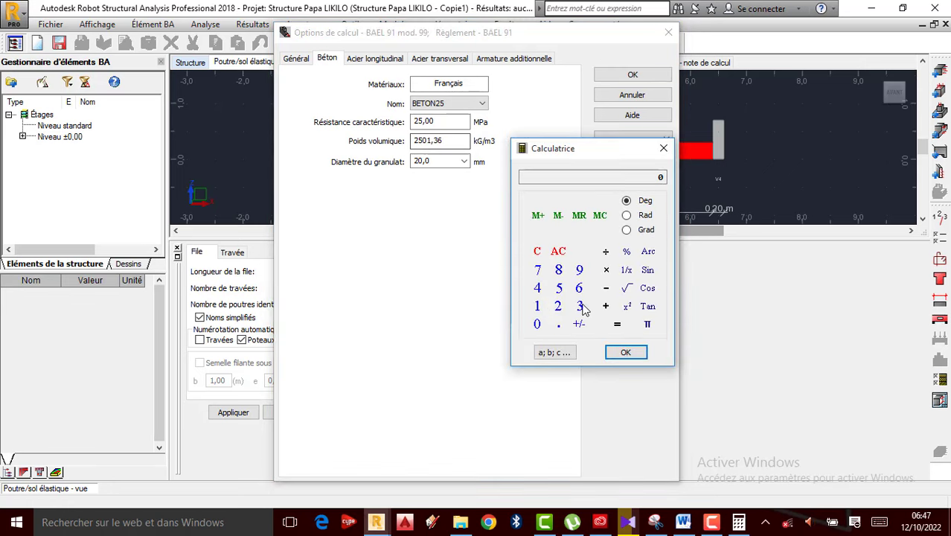
{"action": "left_click", "coordinate": [537, 324]}
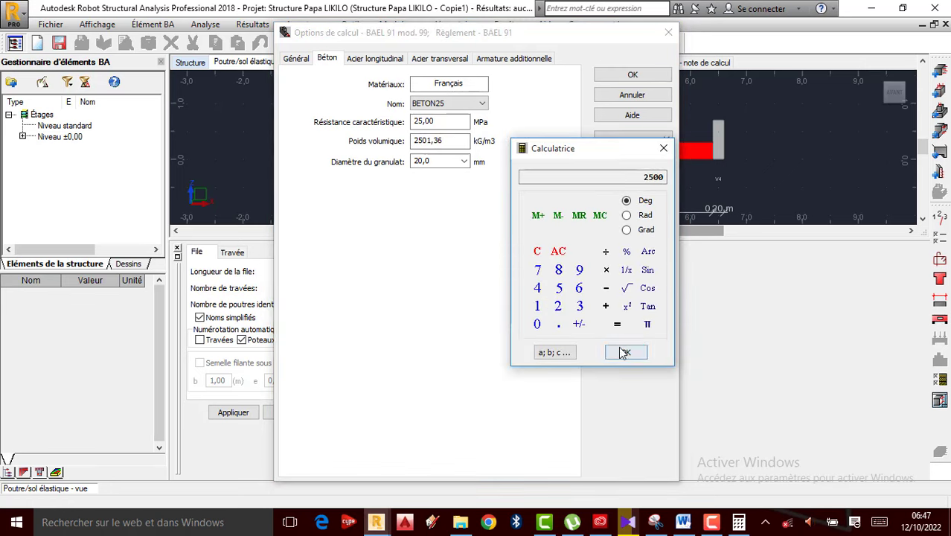
{"action": "left_click", "coordinate": [625, 352]}
{"action": "left_click", "coordinate": [662, 151]}
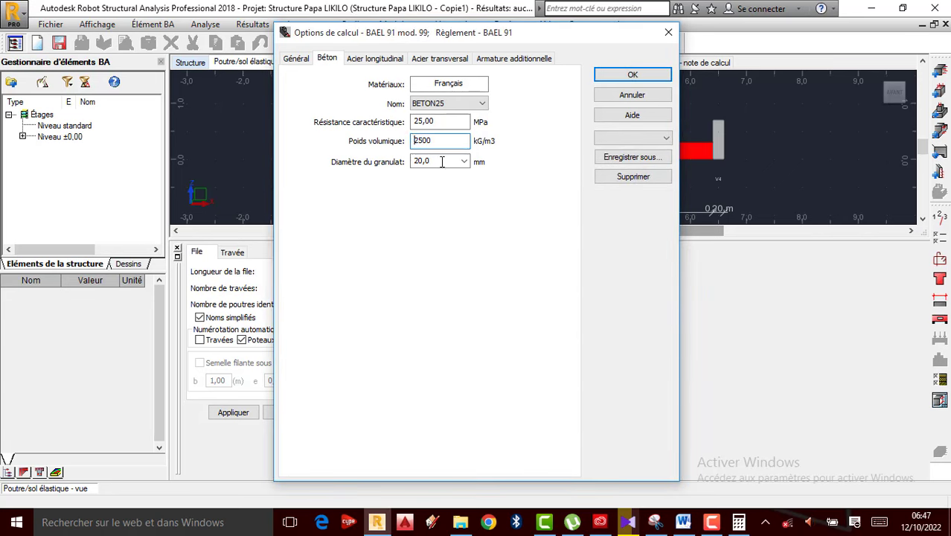
{"action": "key", "text": "Tab"}
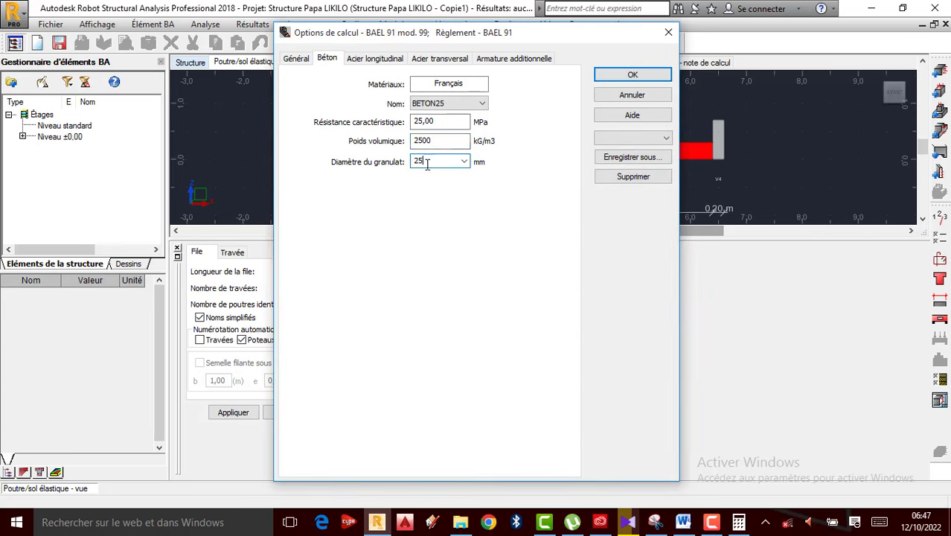
Step: Set the longitudinal steel to class HA 400 and allow only the 10 and 12 mm bar diameters
{"action": "left_click", "coordinate": [372, 58]}
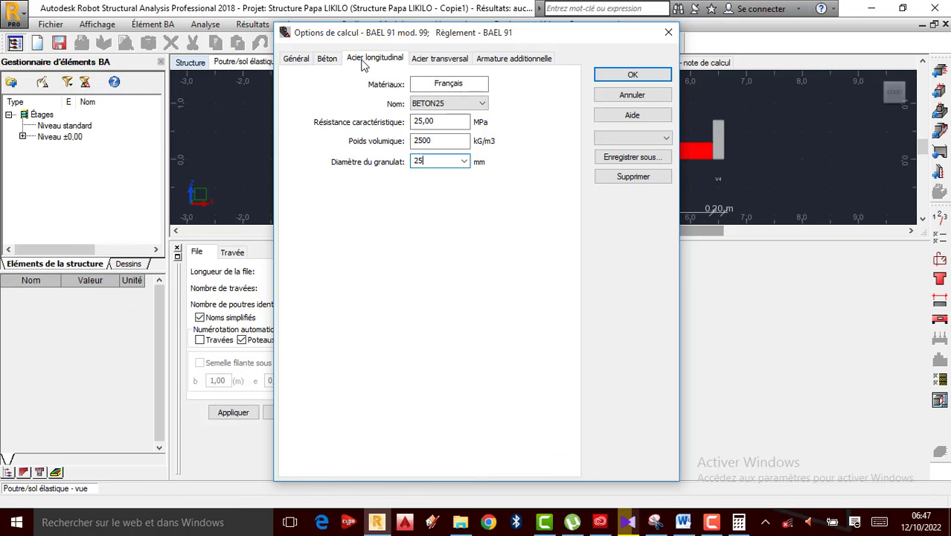
{"action": "left_click", "coordinate": [394, 120]}
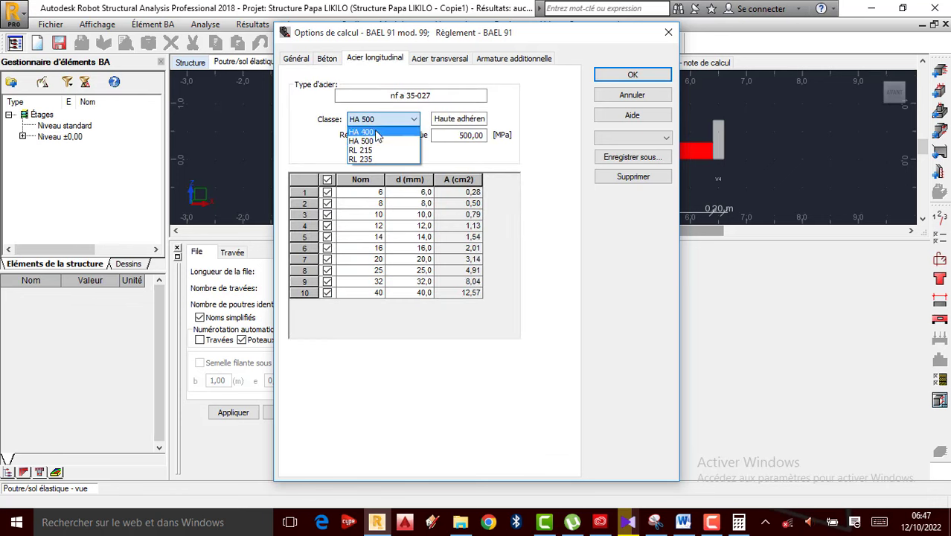
{"action": "left_click", "coordinate": [362, 132]}
{"action": "left_click", "coordinate": [328, 180]}
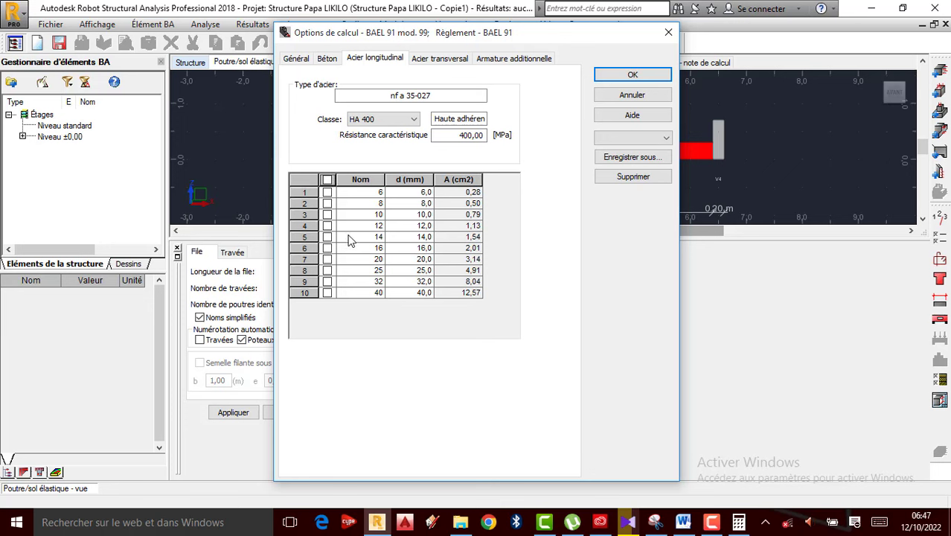
{"action": "left_click", "coordinate": [327, 225]}
{"action": "left_click", "coordinate": [327, 214]}
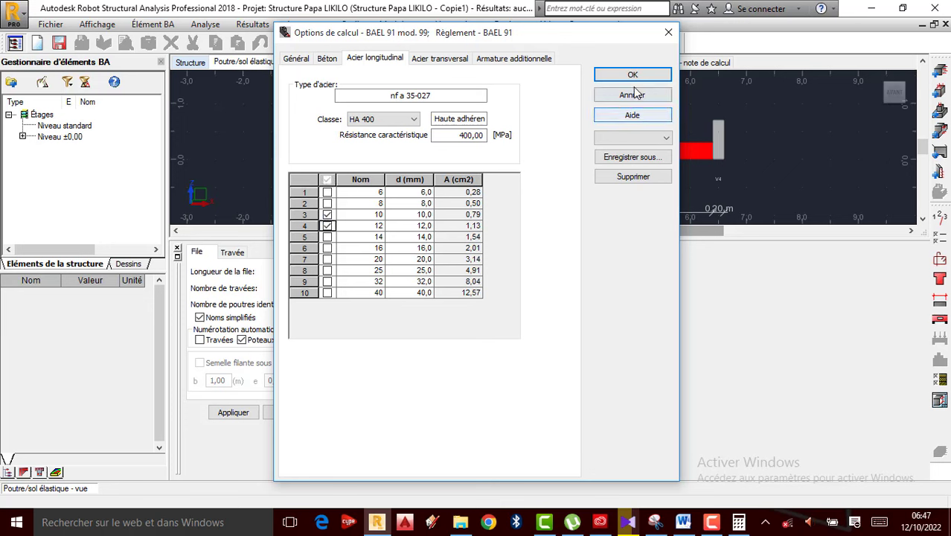
Step: Set the transverse steel to class HA 400 and allow only the 6 mm bar diameter
{"action": "left_click", "coordinate": [421, 58]}
{"action": "left_click", "coordinate": [400, 120]}
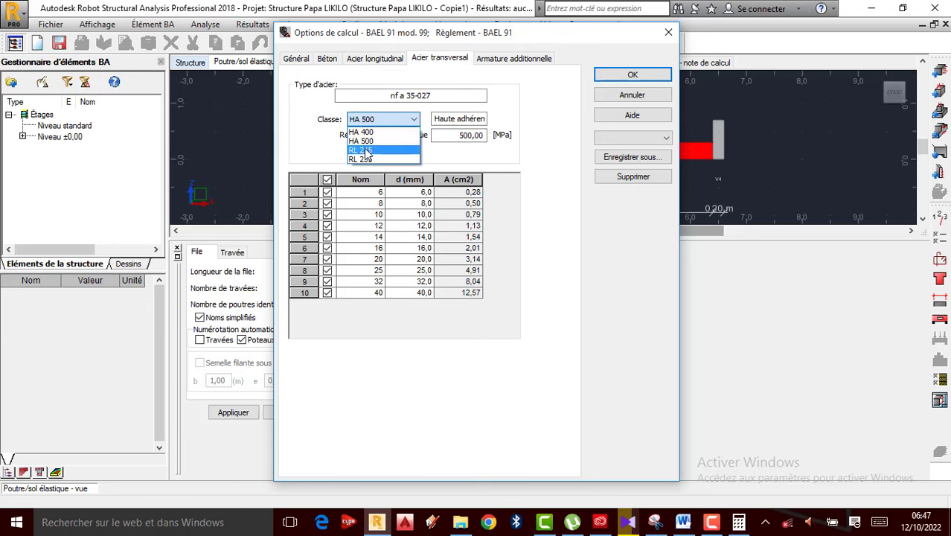
{"action": "left_click", "coordinate": [370, 133]}
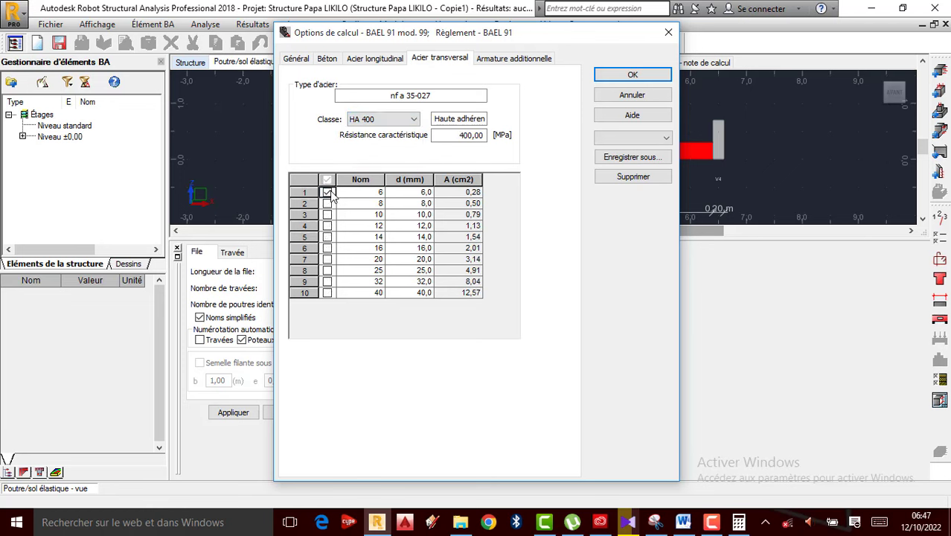
Step: Set the additional reinforcement to class HA 400 with only 10 and 12 mm bars, confirm the calculation options and recheck them
{"action": "left_click", "coordinate": [513, 58]}
{"action": "left_click", "coordinate": [402, 119]}
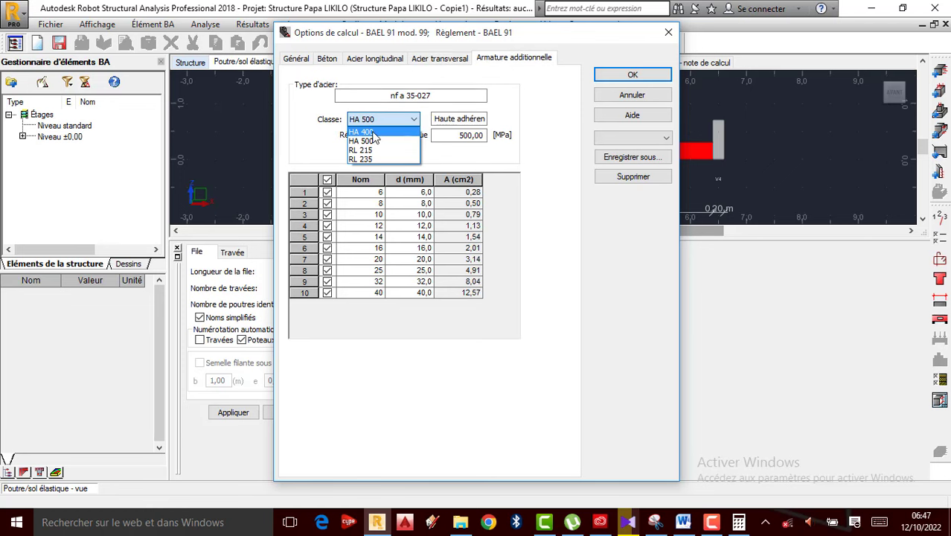
{"action": "left_click", "coordinate": [372, 132]}
{"action": "left_click", "coordinate": [327, 180]}
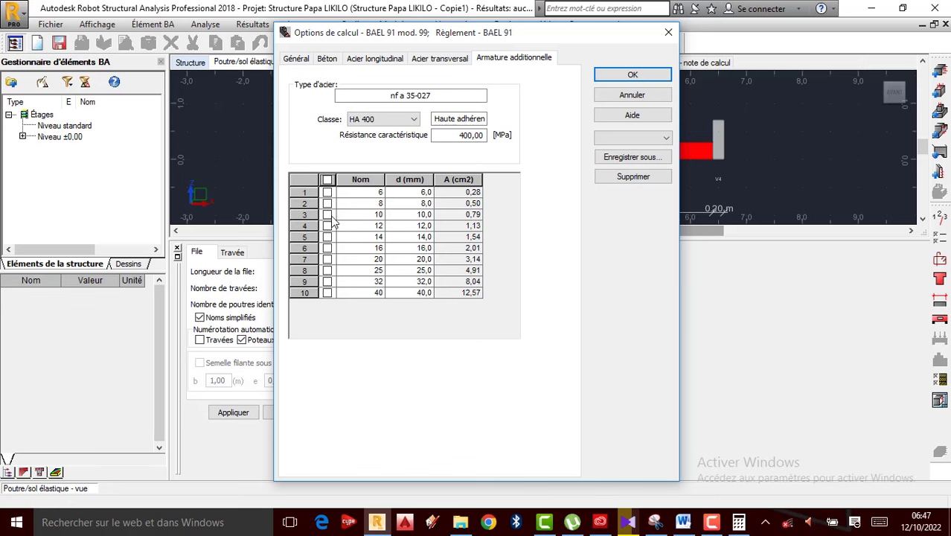
{"action": "left_click", "coordinate": [331, 215]}
{"action": "left_click", "coordinate": [328, 227]}
{"action": "left_click", "coordinate": [634, 74]}
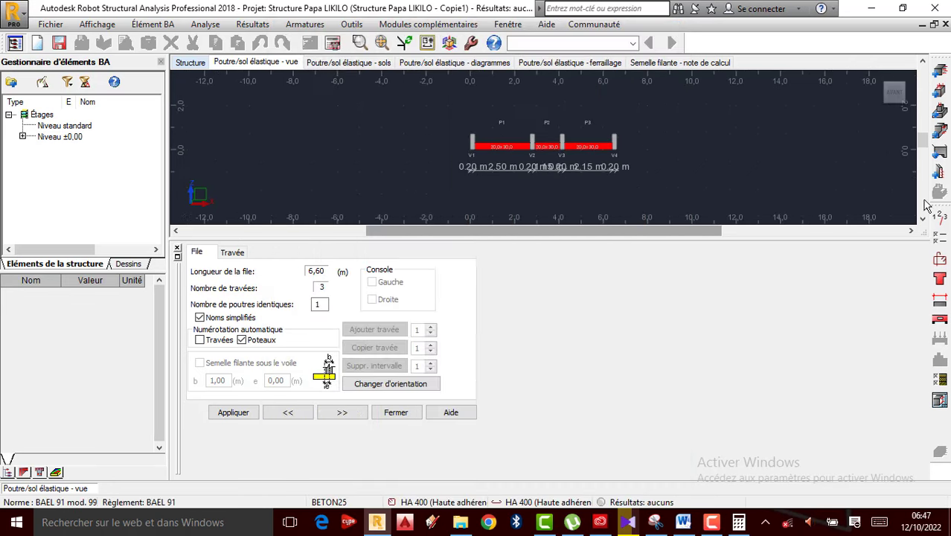
{"action": "left_click", "coordinate": [941, 237]}
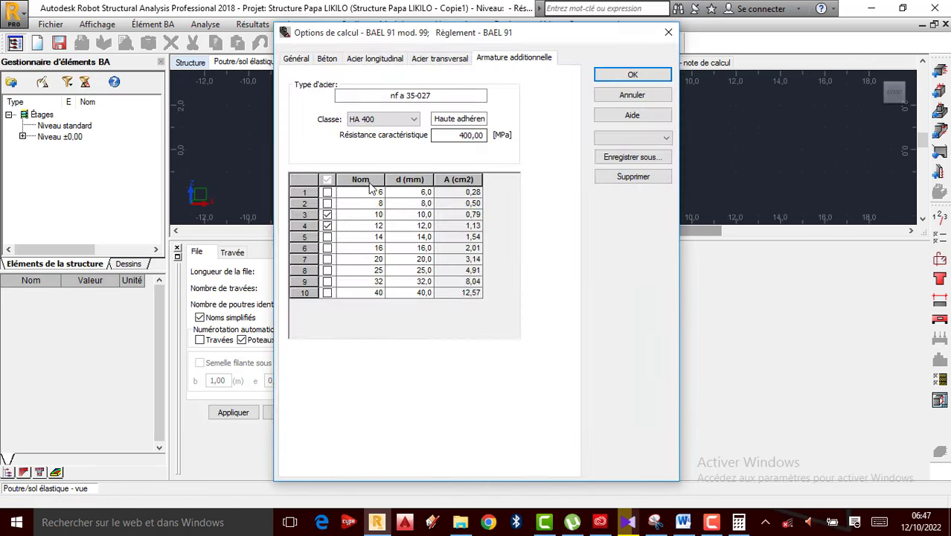
{"action": "left_click", "coordinate": [668, 32]}
Step: Limit both the bottom and top longitudinal reinforcement to a maximum of 2 bar layers in the reinforcement pattern
{"action": "left_click", "coordinate": [940, 261]}
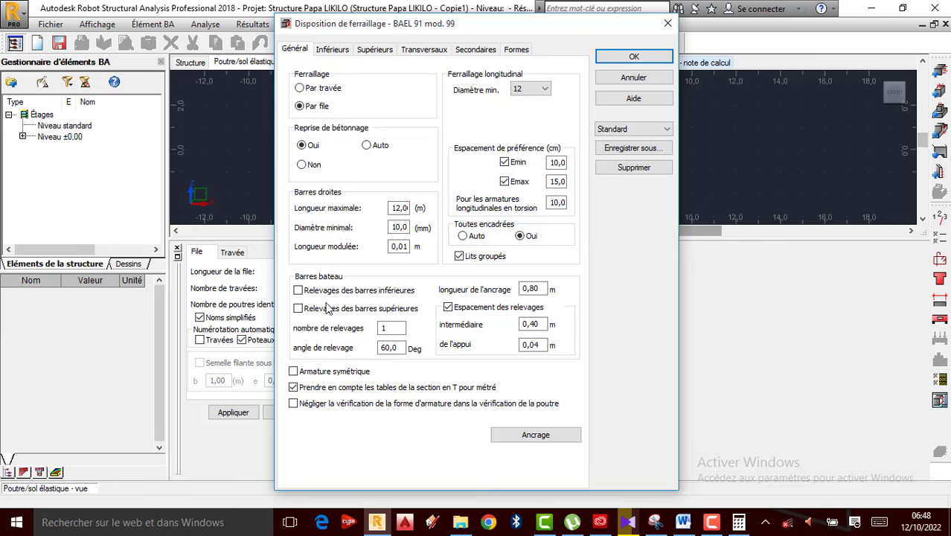
{"action": "left_click", "coordinate": [332, 52]}
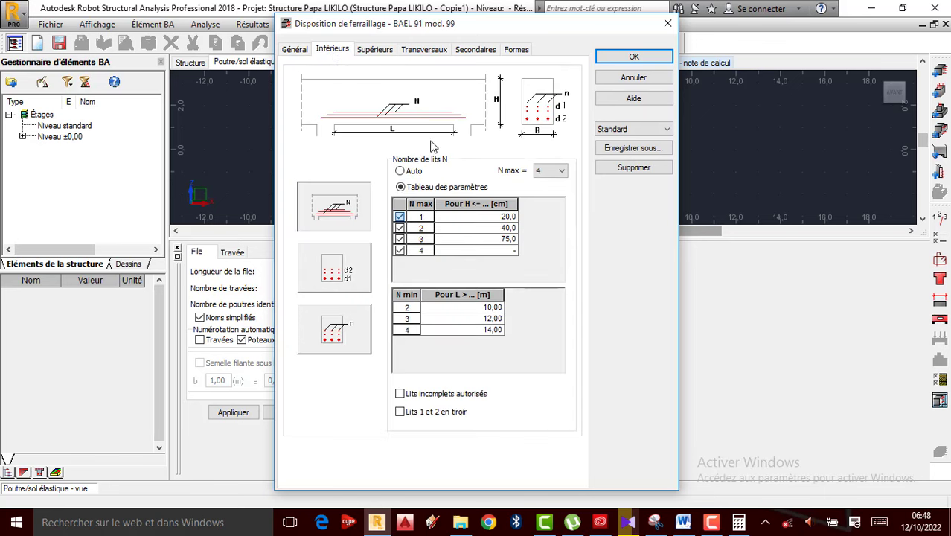
{"action": "left_click", "coordinate": [547, 170]}
{"action": "left_click", "coordinate": [548, 198]}
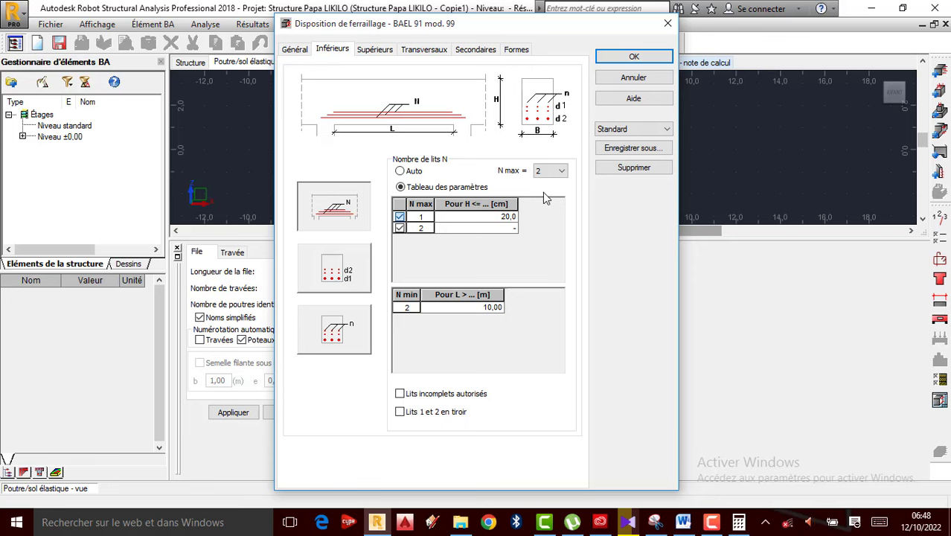
{"action": "left_click", "coordinate": [376, 51]}
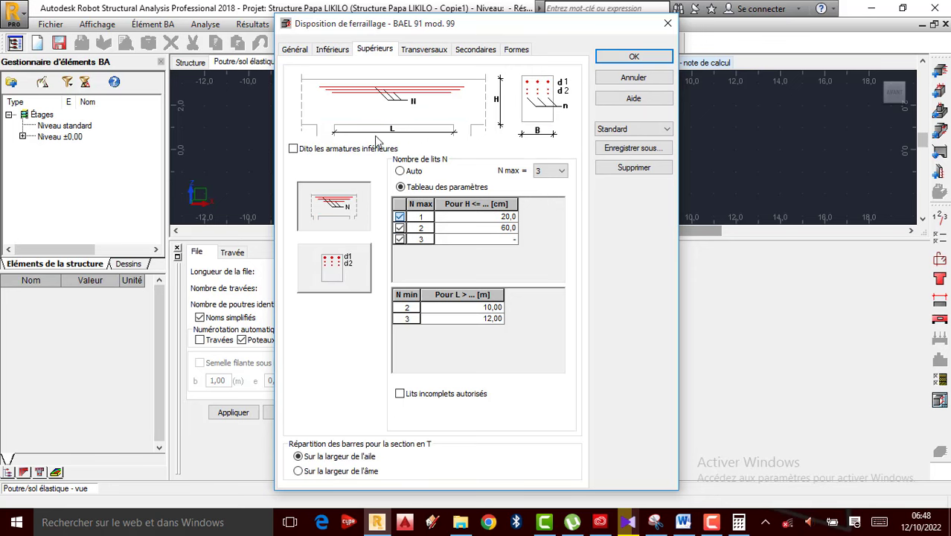
{"action": "left_click", "coordinate": [558, 176]}
{"action": "left_click", "coordinate": [548, 195]}
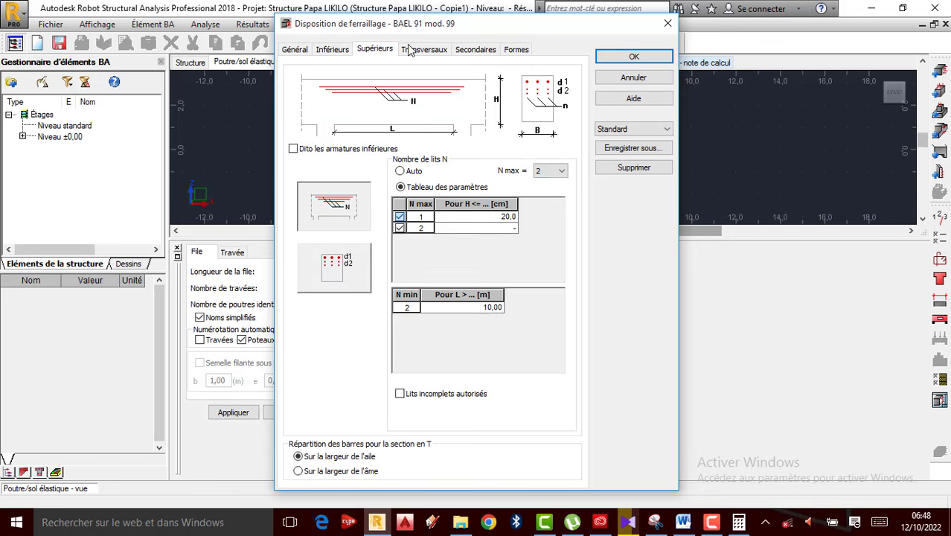
Step: Enable stirrups over reinforced concrete supports with b >= 0.20 m, review the secondary bar and shape settings, and confirm the reinforcement pattern
{"action": "left_click", "coordinate": [424, 49]}
{"action": "left_click", "coordinate": [335, 85]}
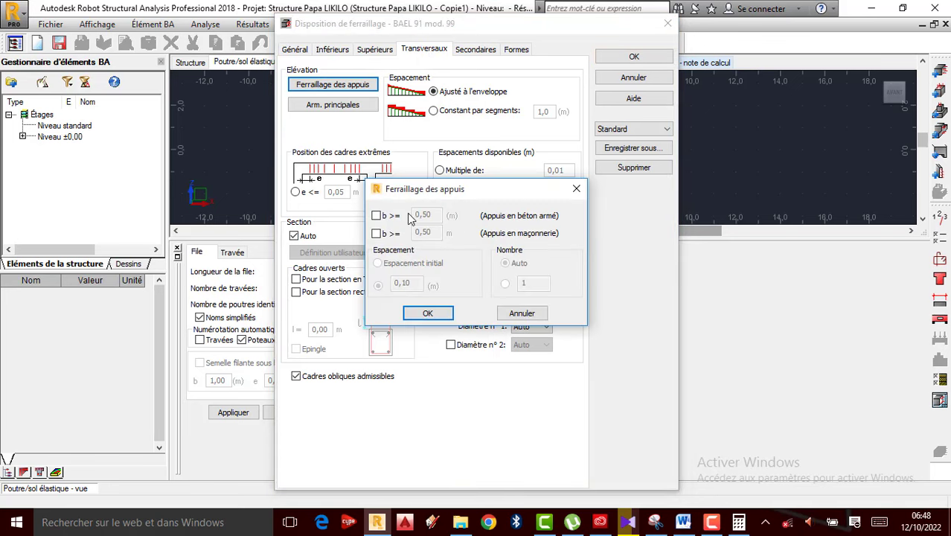
{"action": "left_click", "coordinate": [376, 216]}
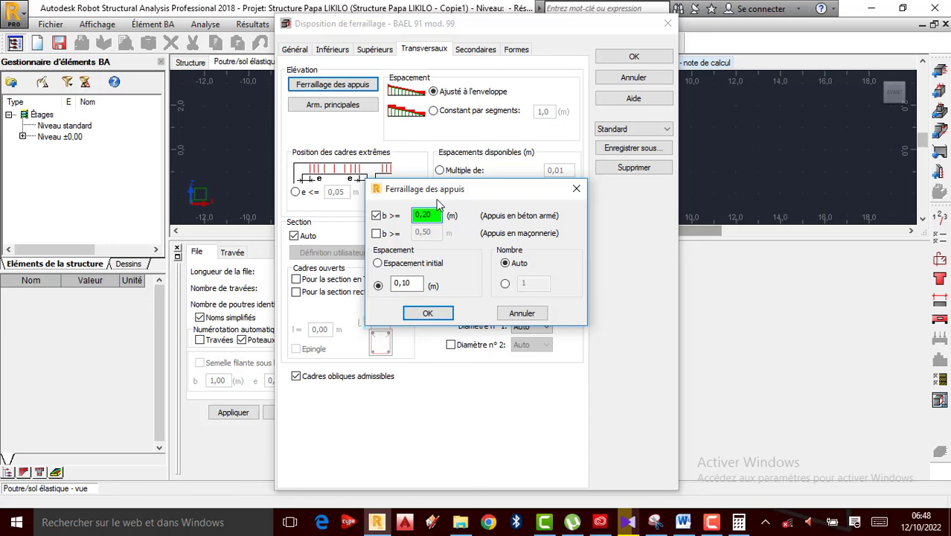
{"action": "left_click", "coordinate": [427, 312]}
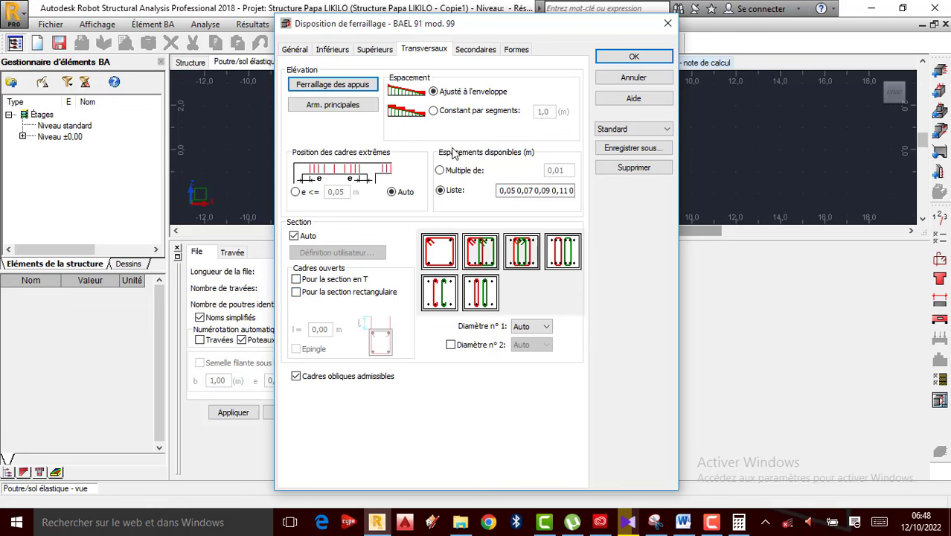
{"action": "left_click", "coordinate": [480, 50]}
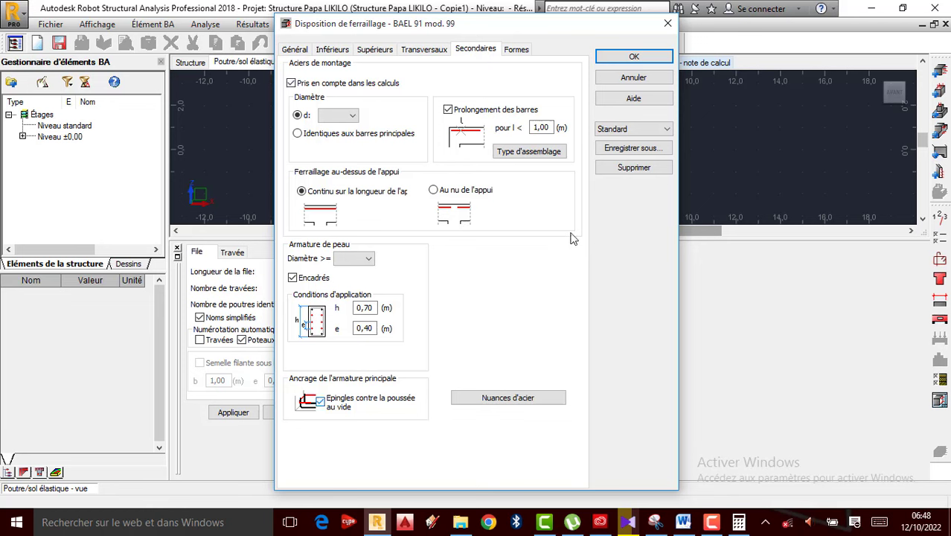
{"action": "left_click", "coordinate": [515, 51]}
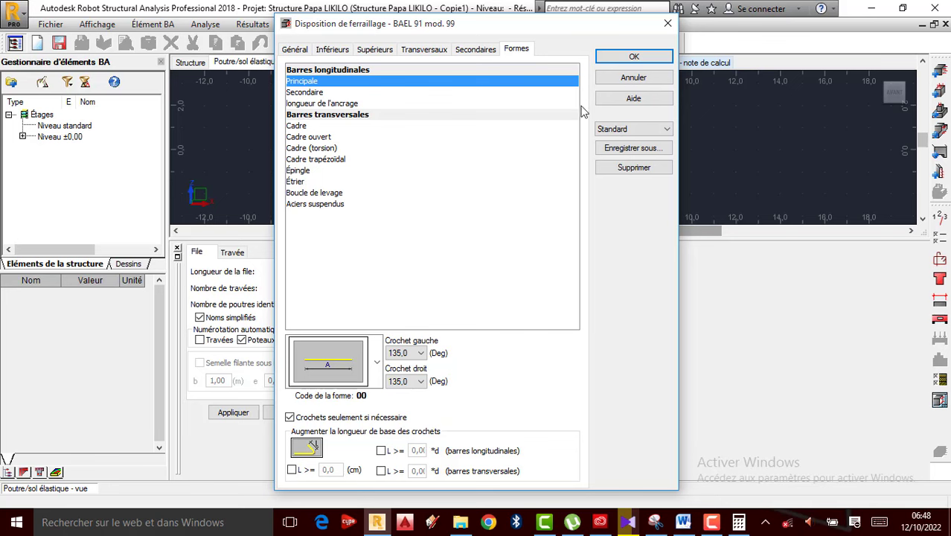
{"action": "left_click", "coordinate": [653, 59]}
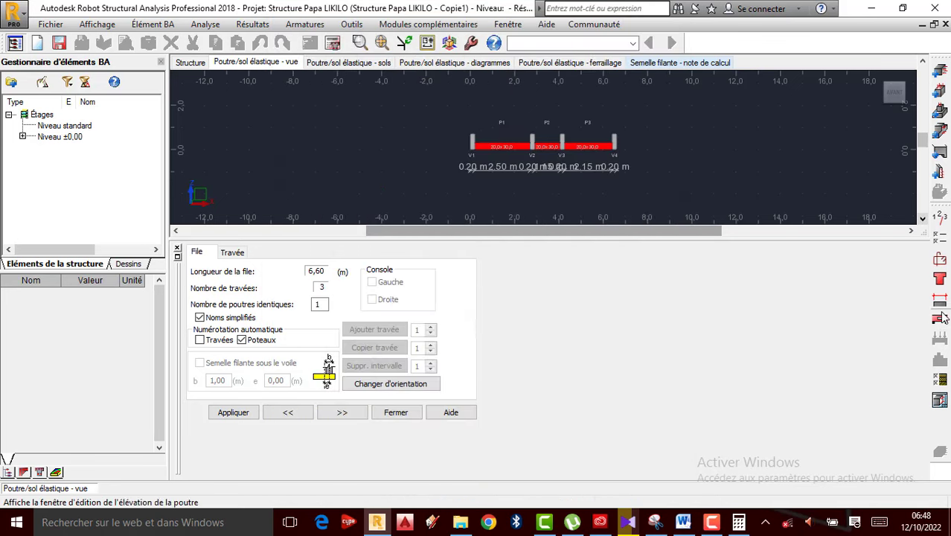
Step: Set the sliding safety coefficient to 1.25, edit the overturning coefficient, and confirm the geotechnical options with the Laboratoire stress method
{"action": "left_click", "coordinate": [940, 378]}
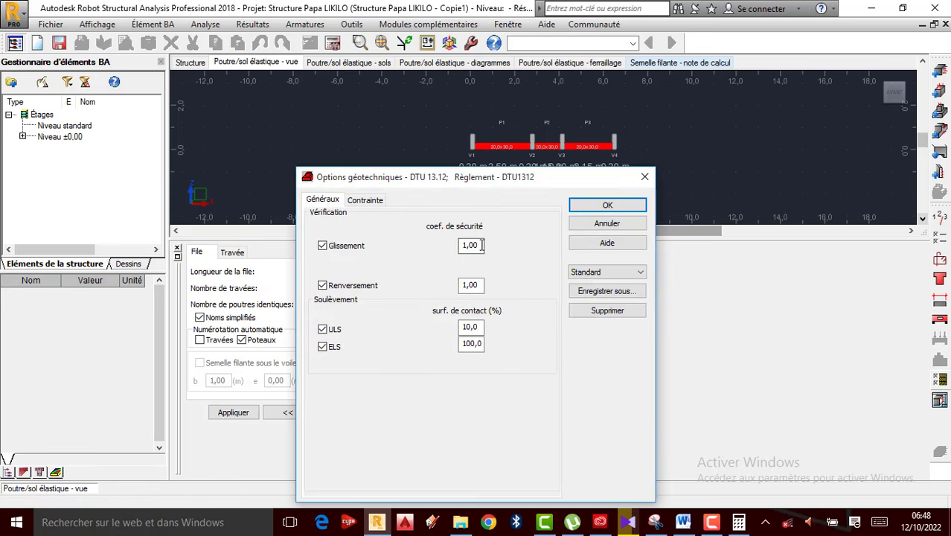
{"action": "left_click_drag", "start_coordinate": [481, 245], "coordinate": [469, 248]}
{"action": "double_click", "coordinate": [483, 289]}
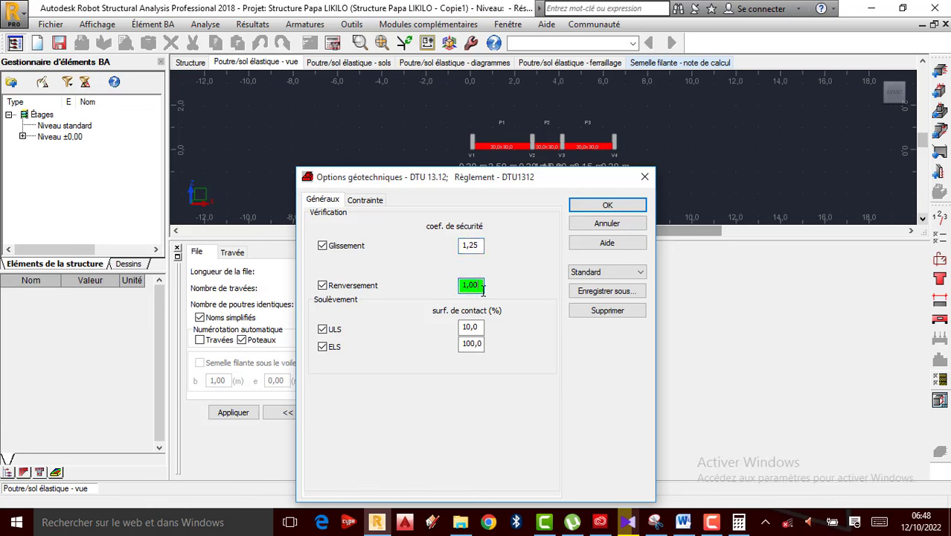
{"action": "left_click", "coordinate": [365, 201]}
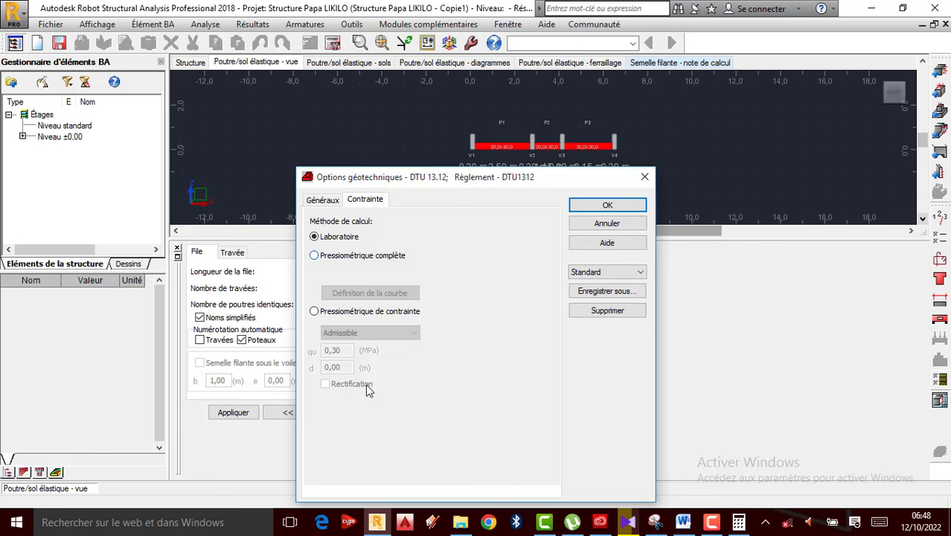
{"action": "left_click", "coordinate": [607, 204]}
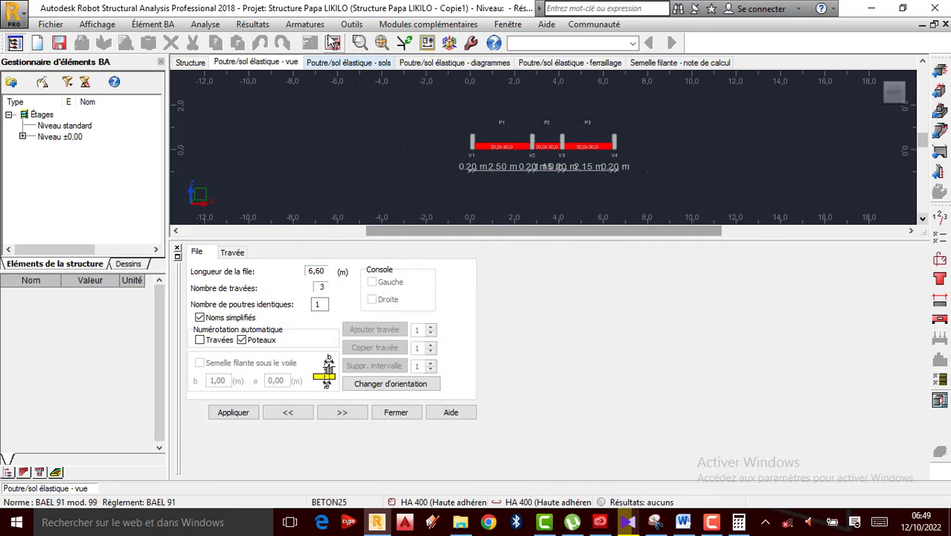
Step: In the drawing parameters, enable number and diameter, length and spacing in the bar descriptions, review the reinforcement table settings, and confirm
{"action": "left_click", "coordinate": [205, 24]}
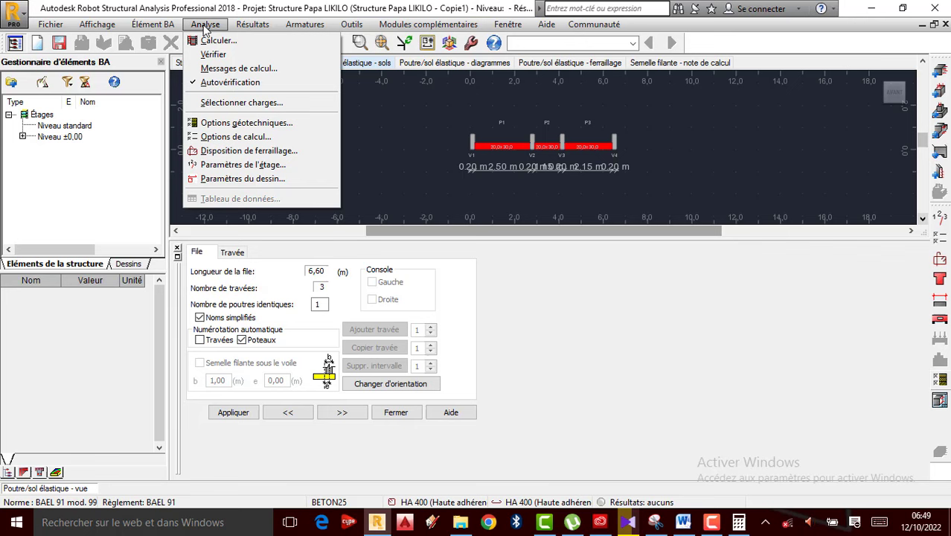
{"action": "left_click", "coordinate": [245, 179]}
{"action": "left_click", "coordinate": [368, 116]}
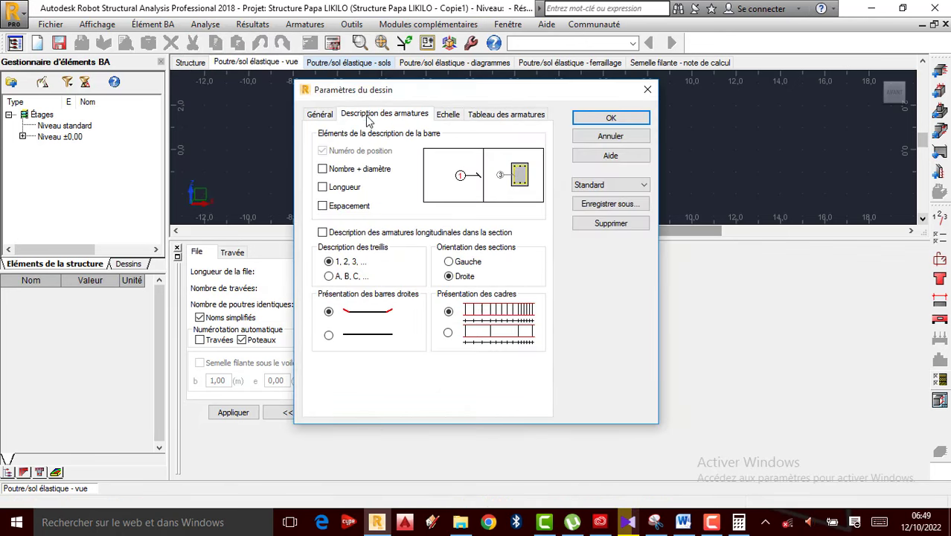
{"action": "left_click", "coordinate": [338, 192]}
{"action": "left_click", "coordinate": [348, 171]}
{"action": "left_click", "coordinate": [346, 207]}
{"action": "left_click", "coordinate": [512, 116]}
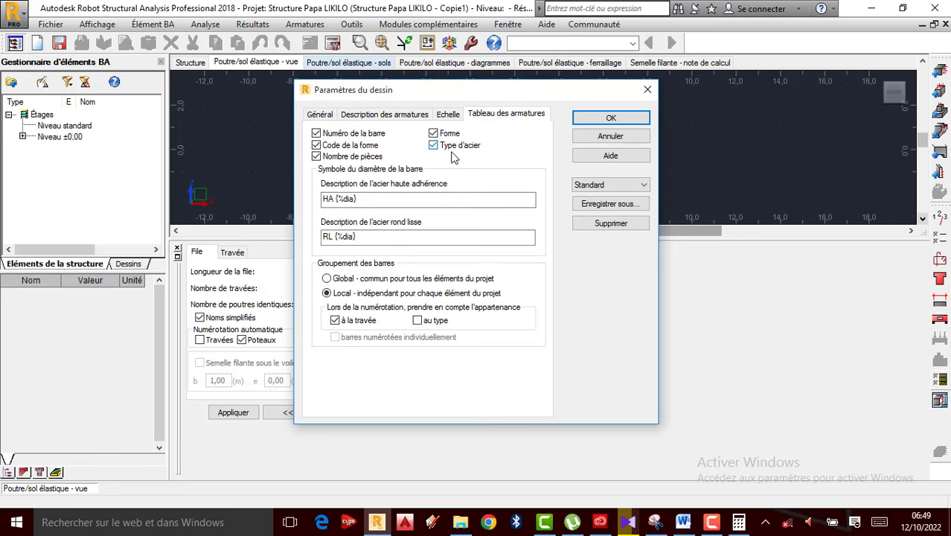
{"action": "left_click", "coordinate": [610, 119]}
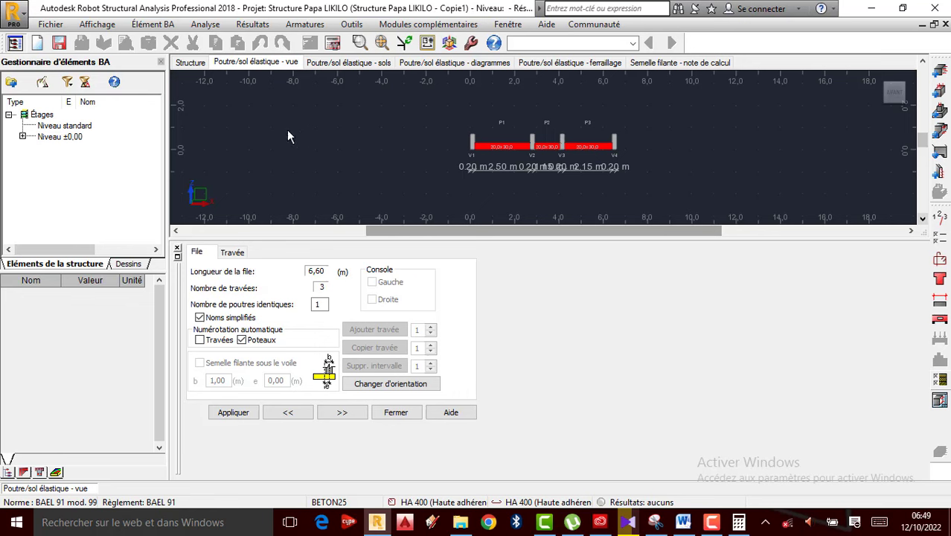
Step: Open the drawing template bmbae00.plo for editing from the drawing parameters and replace its title block logo with 0000.bmp from the desktop
{"action": "left_click", "coordinate": [205, 24]}
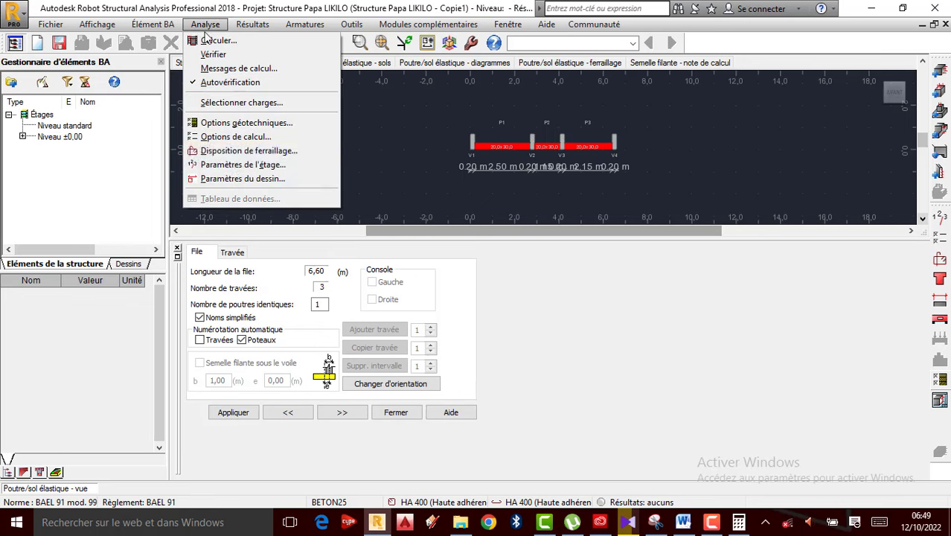
{"action": "left_click", "coordinate": [251, 179]}
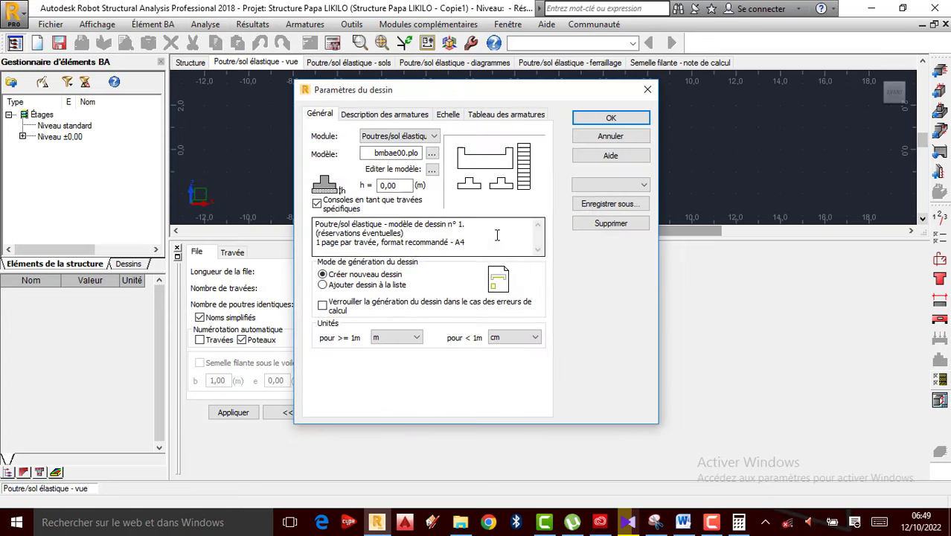
{"action": "left_click", "coordinate": [431, 171]}
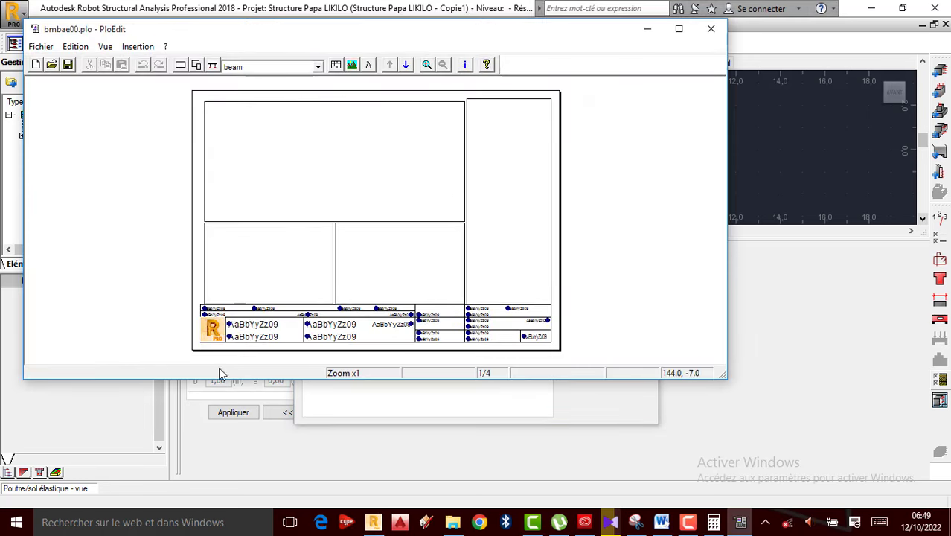
{"action": "right_click", "coordinate": [213, 334]}
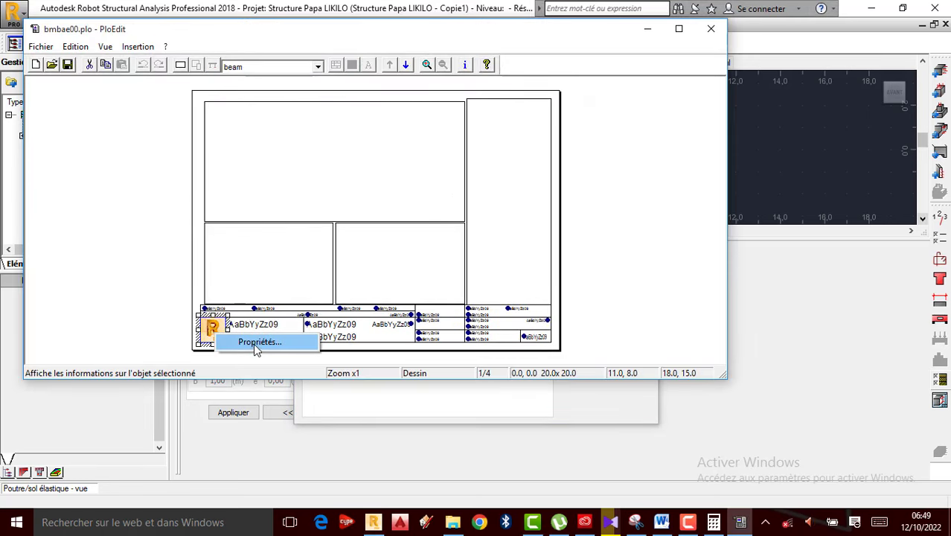
{"action": "left_click", "coordinate": [258, 343]}
{"action": "left_click", "coordinate": [278, 99]}
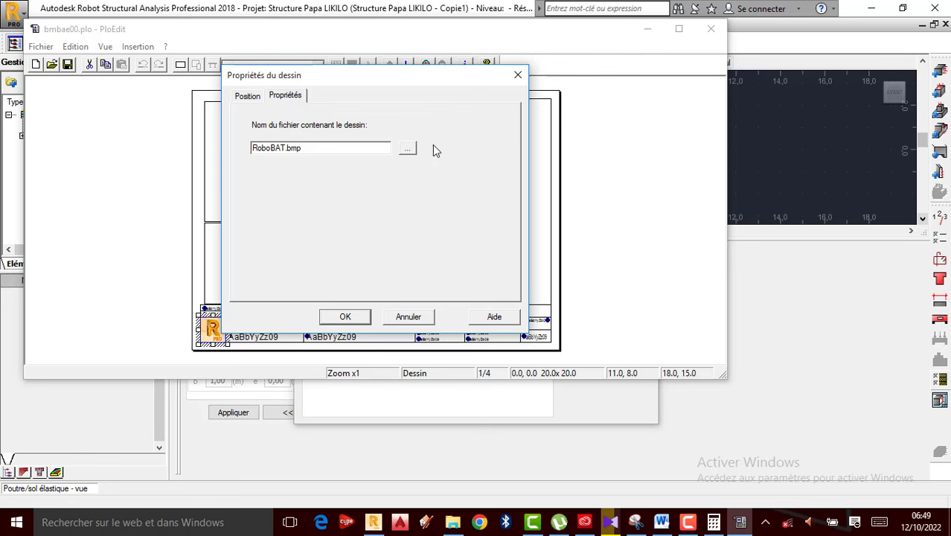
{"action": "left_click", "coordinate": [407, 148]}
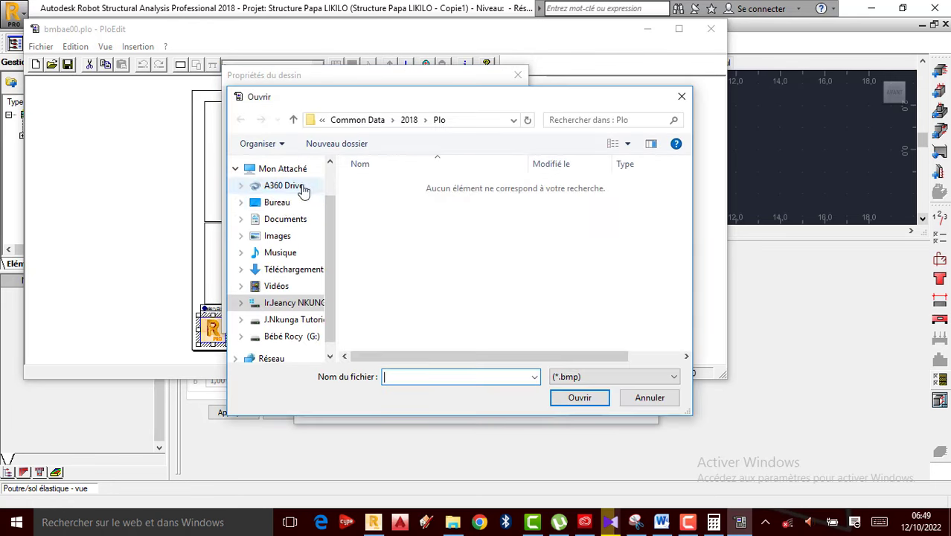
{"action": "left_click", "coordinate": [276, 202]}
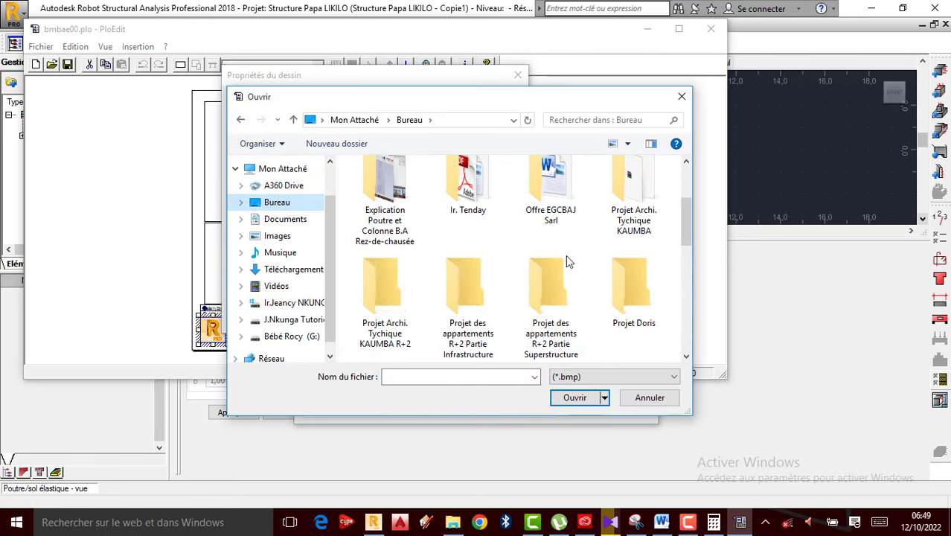
{"action": "scroll", "coordinate": [581, 259], "scroll_direction": "down", "scroll_amount": 6}
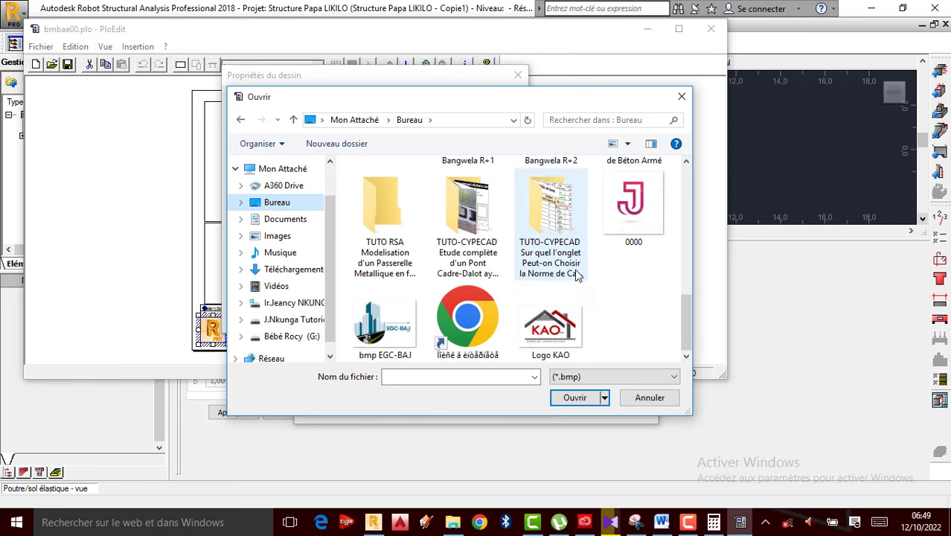
{"action": "left_click", "coordinate": [633, 206]}
{"action": "left_click", "coordinate": [596, 398]}
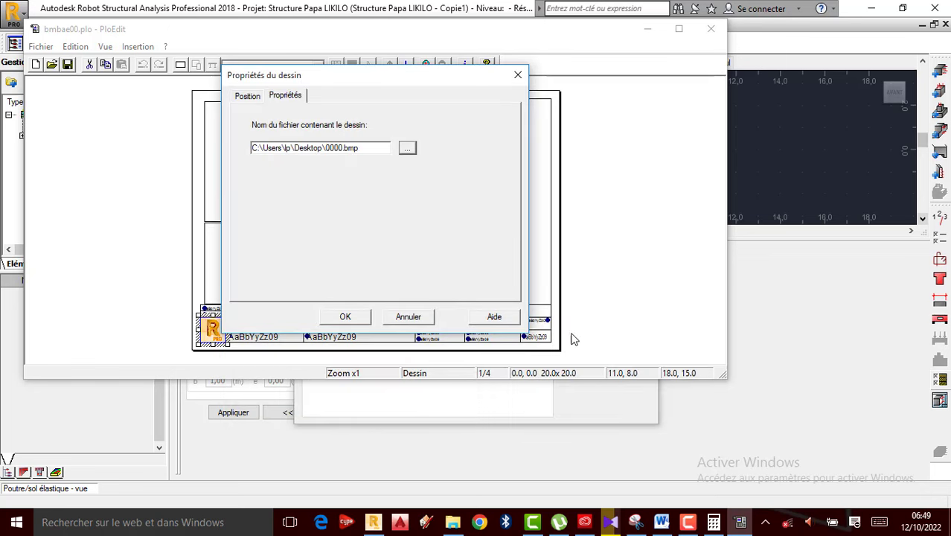
{"action": "left_click", "coordinate": [346, 319]}
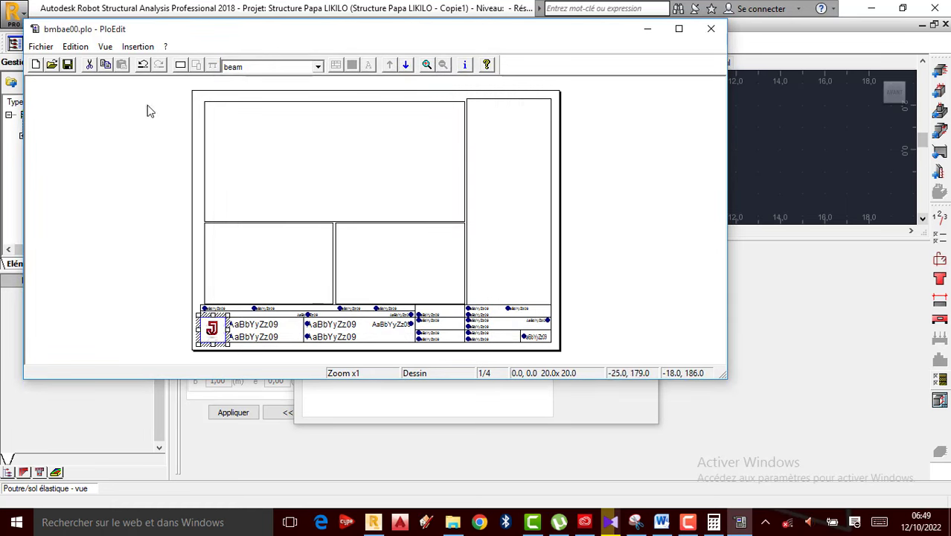
Step: Save the edited template as 00000.plo, overwriting the existing file, and close the template editor
{"action": "left_click", "coordinate": [43, 48]}
{"action": "left_click", "coordinate": [57, 109]}
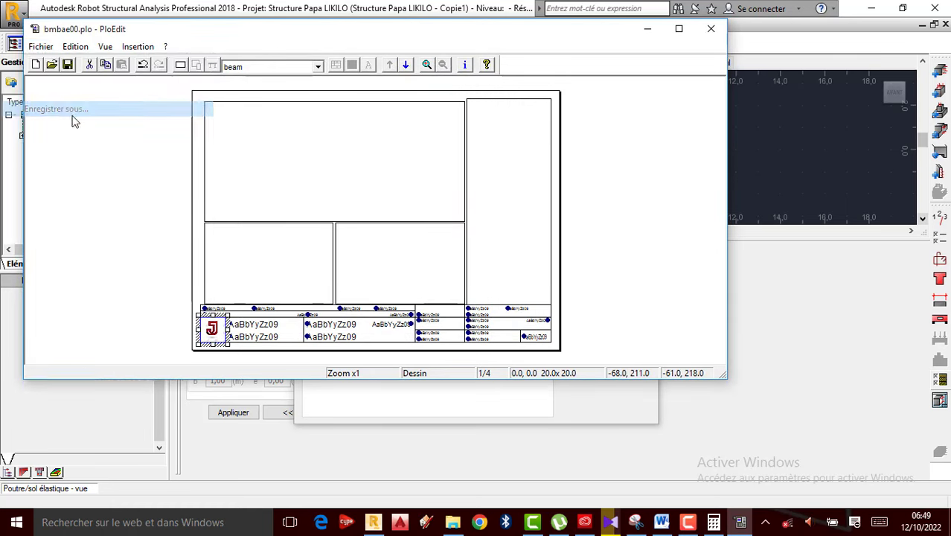
{"action": "left_click", "coordinate": [311, 124]}
{"action": "left_click", "coordinate": [499, 334]}
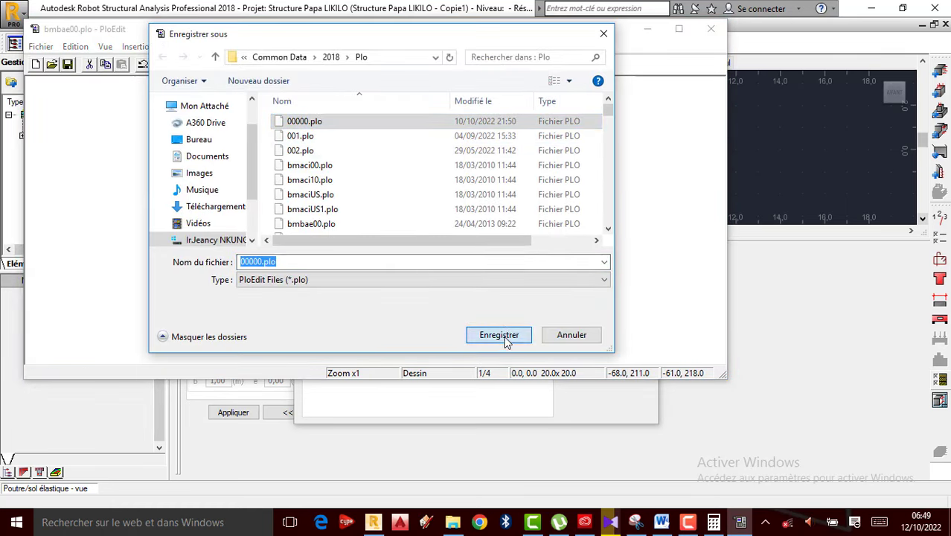
{"action": "left_click", "coordinate": [509, 260]}
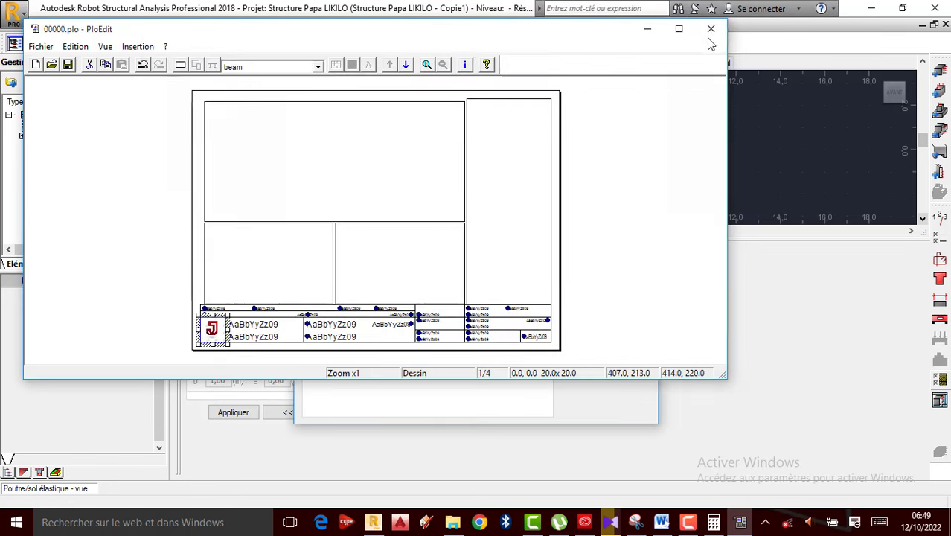
{"action": "left_click", "coordinate": [711, 28]}
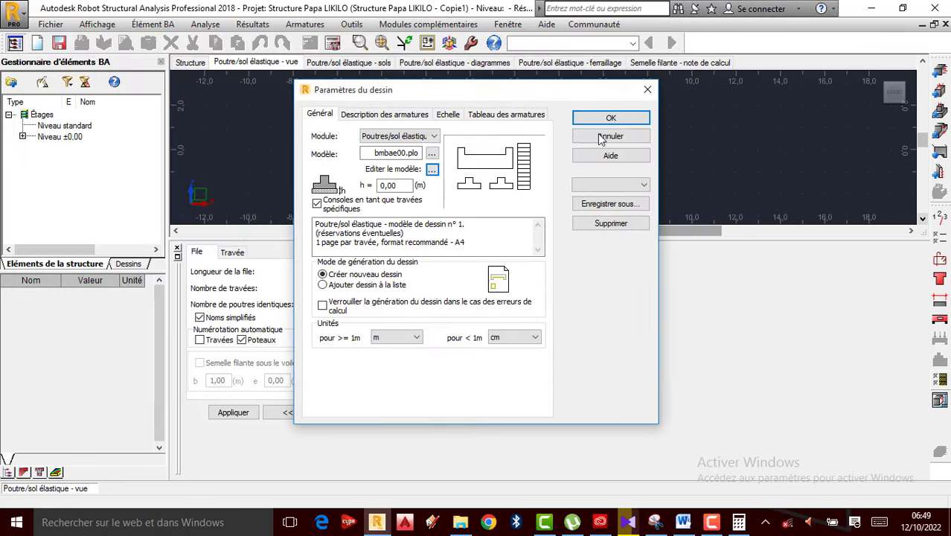
Step: Choose 00000.plo as the drawing template for the ground beam and confirm the drawing parameters
{"action": "left_click", "coordinate": [432, 153]}
{"action": "left_click", "coordinate": [386, 103]}
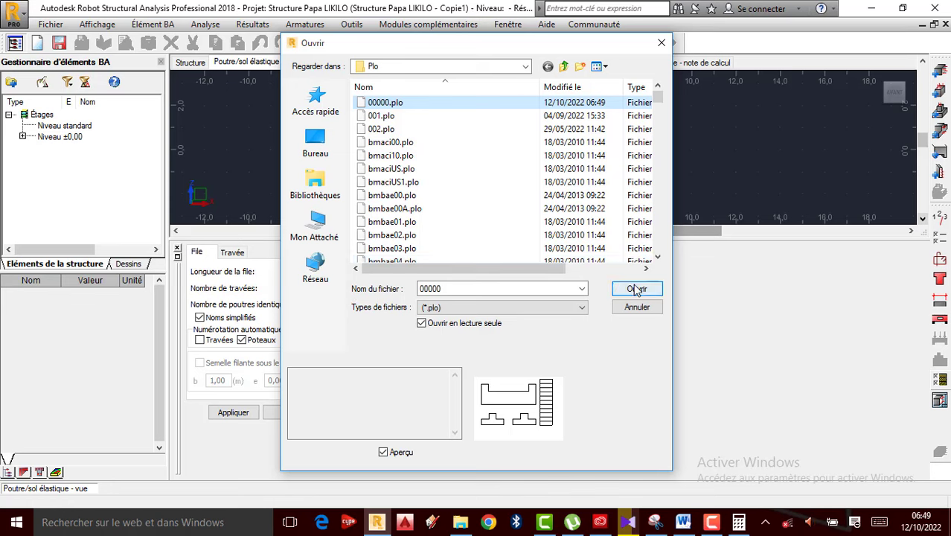
{"action": "left_click", "coordinate": [636, 288]}
{"action": "left_click", "coordinate": [611, 118]}
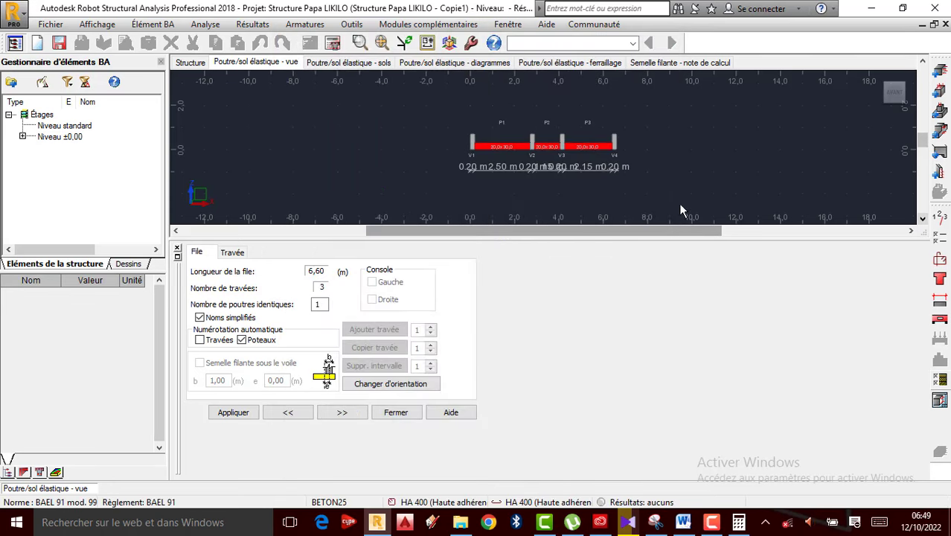
Step: Calculate the real reinforcement of the ground beam line and produce its execution drawings
{"action": "left_click", "coordinate": [331, 43]}
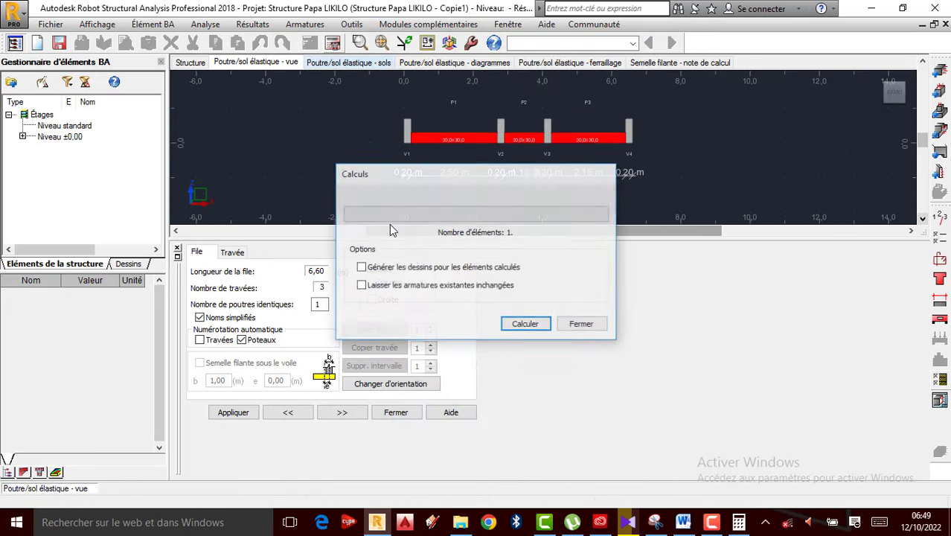
{"action": "left_click", "coordinate": [529, 328]}
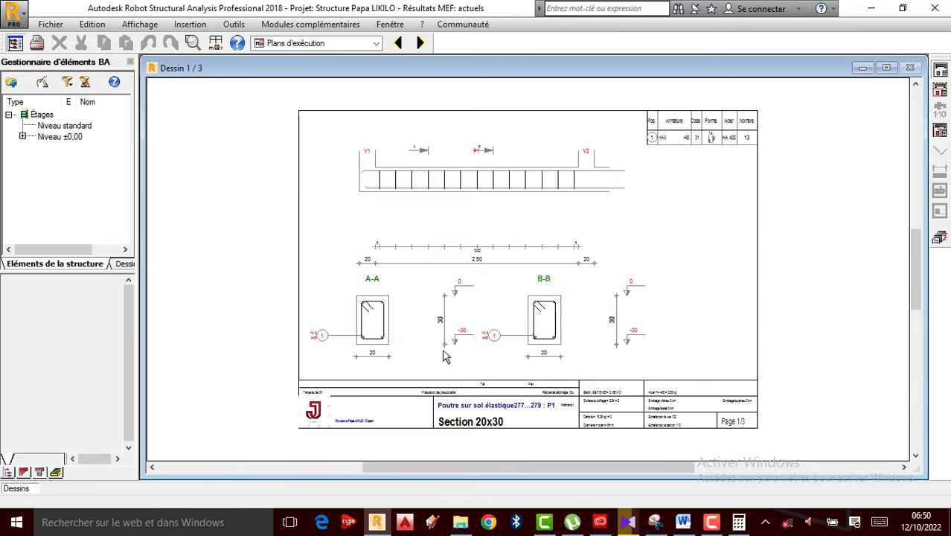
Step: Examine the logo, project title and beam information in the title block of the first span's execution drawing
{"action": "scroll", "coordinate": [435, 386], "scroll_direction": "up", "scroll_amount": 3}
{"action": "scroll", "coordinate": [435, 387], "scroll_direction": "down", "scroll_amount": 3}
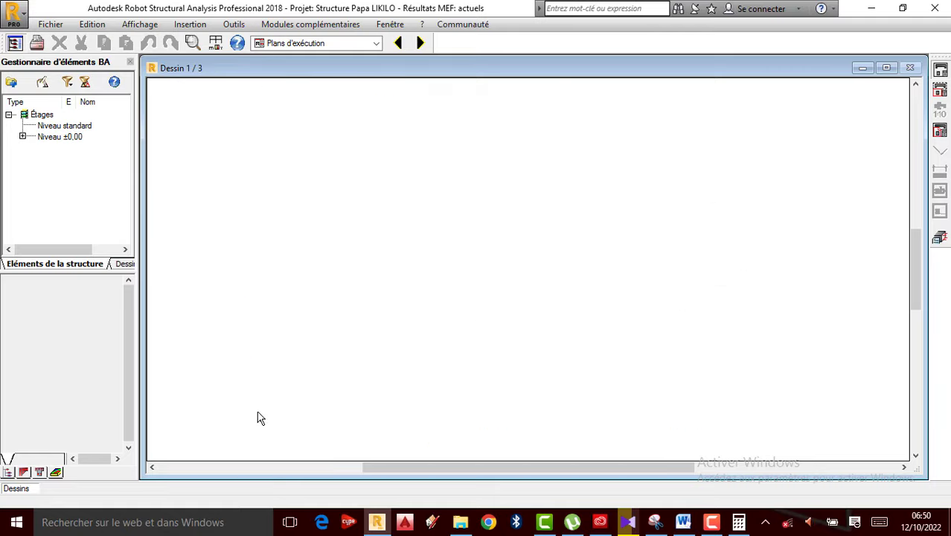
{"action": "scroll", "coordinate": [306, 272], "scroll_direction": "down", "scroll_amount": 1}
{"action": "scroll", "coordinate": [285, 308], "scroll_direction": "up", "scroll_amount": 1}
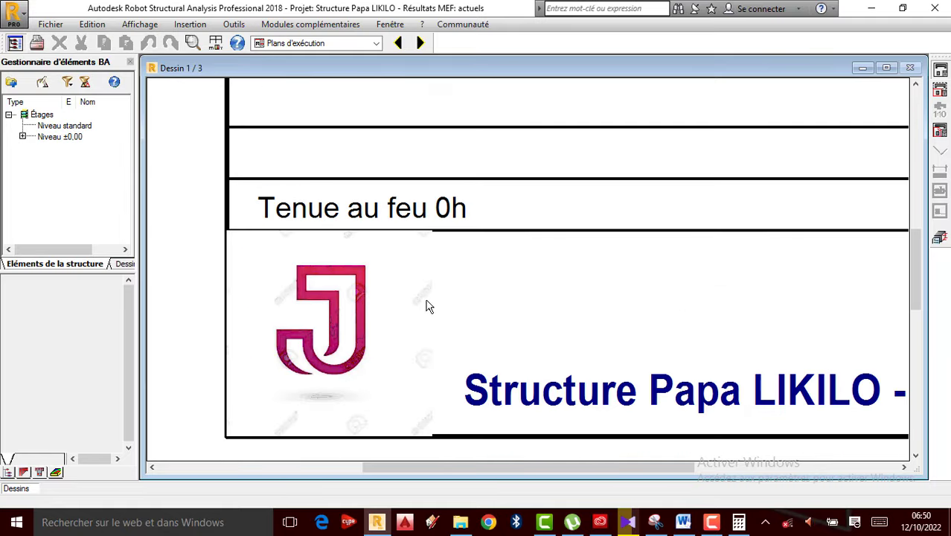
{"action": "scroll", "coordinate": [428, 306], "scroll_direction": "down", "scroll_amount": 1}
{"action": "scroll", "coordinate": [400, 282], "scroll_direction": "up", "scroll_amount": 1}
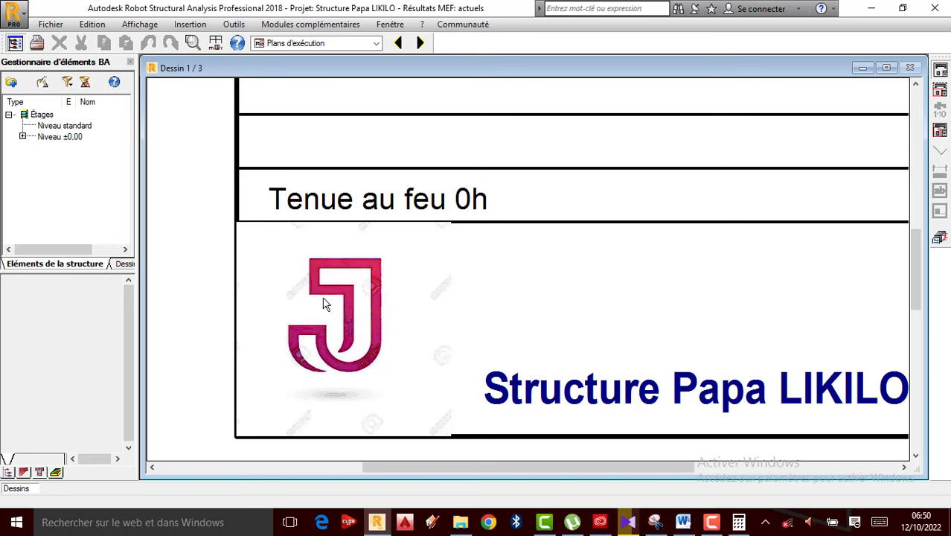
{"action": "scroll", "coordinate": [324, 302], "scroll_direction": "down", "scroll_amount": 2}
{"action": "scroll", "coordinate": [318, 280], "scroll_direction": "up", "scroll_amount": 1}
{"action": "scroll", "coordinate": [275, 298], "scroll_direction": "down", "scroll_amount": 1}
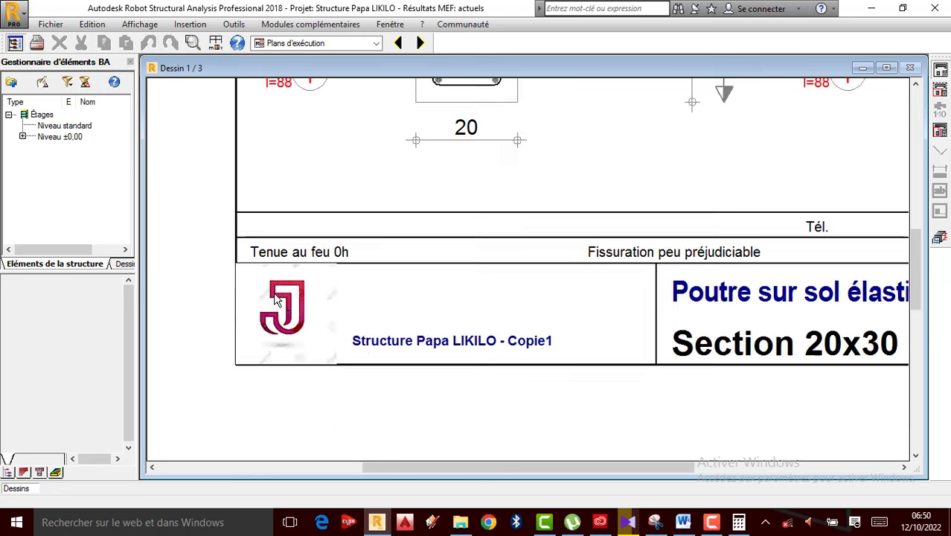
{"action": "scroll", "coordinate": [610, 272], "scroll_direction": "up", "scroll_amount": 2}
{"action": "scroll", "coordinate": [604, 264], "scroll_direction": "down", "scroll_amount": 2}
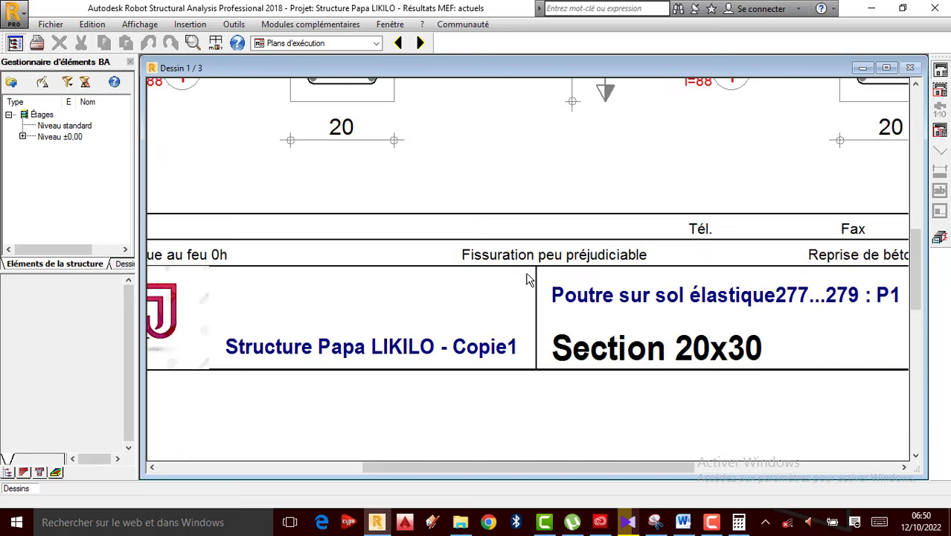
{"action": "scroll", "coordinate": [770, 320], "scroll_direction": "up", "scroll_amount": 2}
{"action": "scroll", "coordinate": [585, 314], "scroll_direction": "down", "scroll_amount": 3}
{"action": "scroll", "coordinate": [789, 275], "scroll_direction": "up", "scroll_amount": 2}
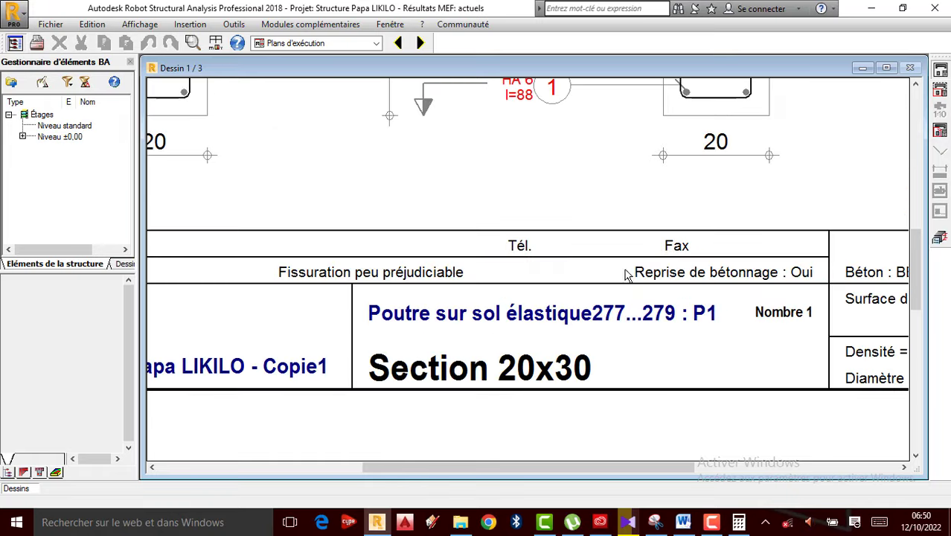
{"action": "scroll", "coordinate": [630, 272], "scroll_direction": "down", "scroll_amount": 4}
{"action": "scroll", "coordinate": [681, 170], "scroll_direction": "up", "scroll_amount": 3}
{"action": "scroll", "coordinate": [667, 292], "scroll_direction": "down", "scroll_amount": 1}
{"action": "scroll", "coordinate": [667, 292], "scroll_direction": "down", "scroll_amount": 2}
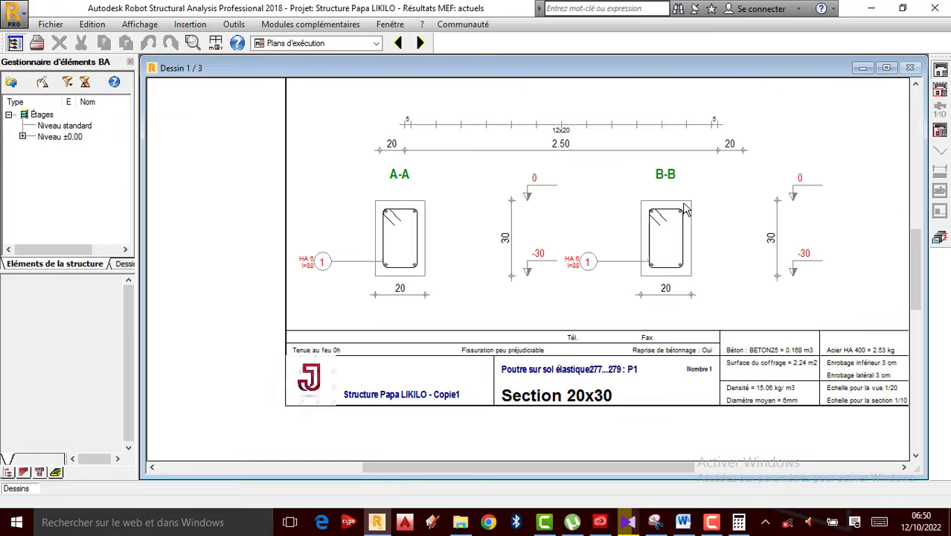
Step: Examine sections A-A and B-B and the stirrup spacing of span P1 on the first drawing
{"action": "scroll", "coordinate": [684, 208], "scroll_direction": "up", "scroll_amount": 4}
{"action": "scroll", "coordinate": [733, 229], "scroll_direction": "down", "scroll_amount": 4}
{"action": "scroll", "coordinate": [446, 230], "scroll_direction": "up", "scroll_amount": 4}
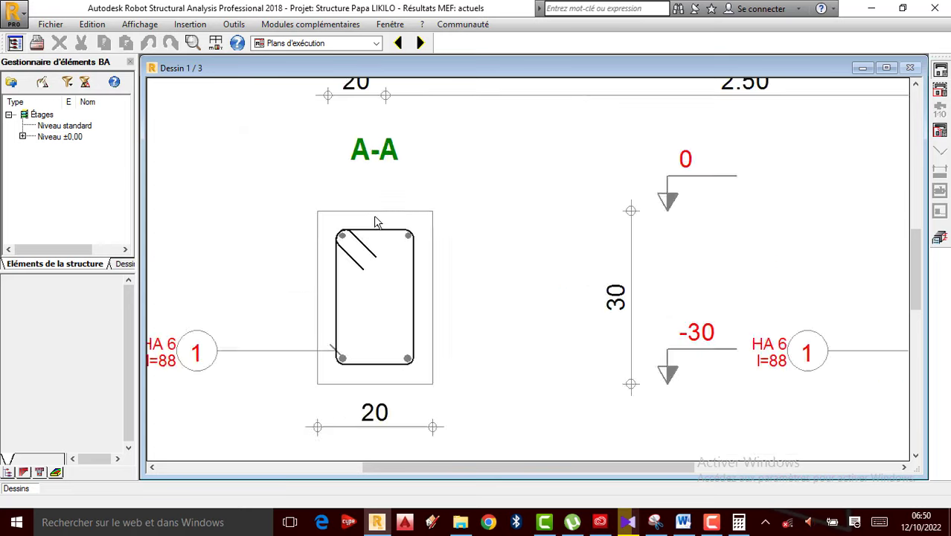
{"action": "scroll", "coordinate": [476, 245], "scroll_direction": "down", "scroll_amount": 5}
{"action": "scroll", "coordinate": [588, 225], "scroll_direction": "up", "scroll_amount": 3}
{"action": "scroll", "coordinate": [521, 219], "scroll_direction": "up", "scroll_amount": 2}
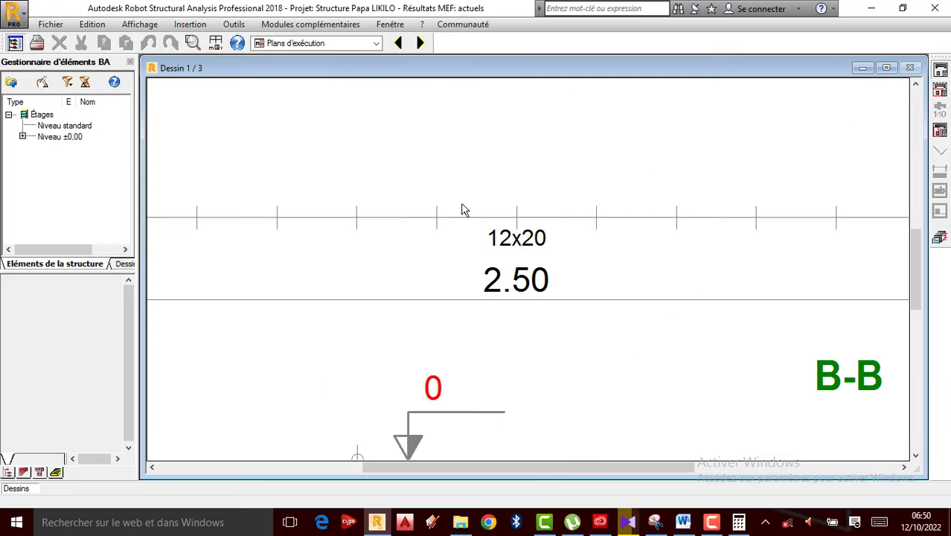
{"action": "scroll", "coordinate": [515, 240], "scroll_direction": "down", "scroll_amount": 2}
{"action": "scroll", "coordinate": [510, 247], "scroll_direction": "up", "scroll_amount": 3}
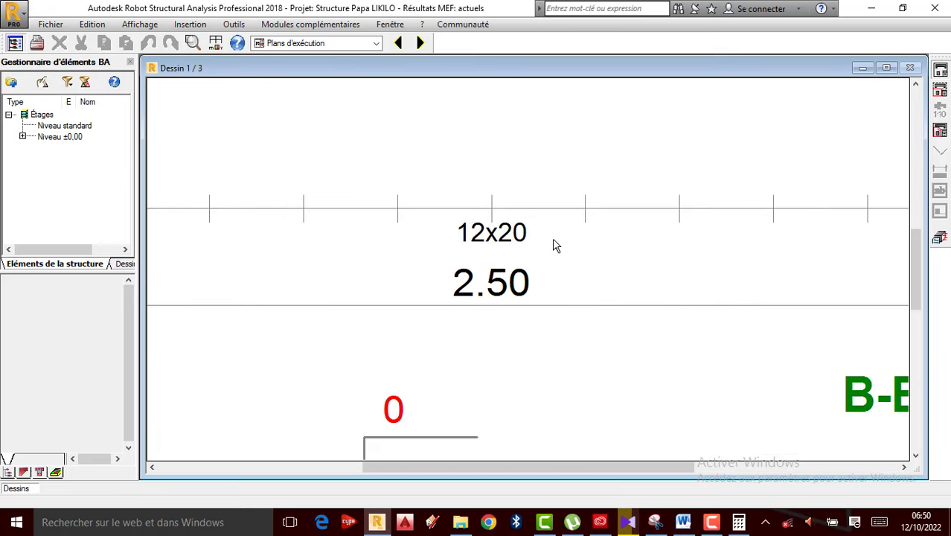
{"action": "scroll", "coordinate": [454, 227], "scroll_direction": "down", "scroll_amount": 4}
{"action": "scroll", "coordinate": [557, 206], "scroll_direction": "up", "scroll_amount": 2}
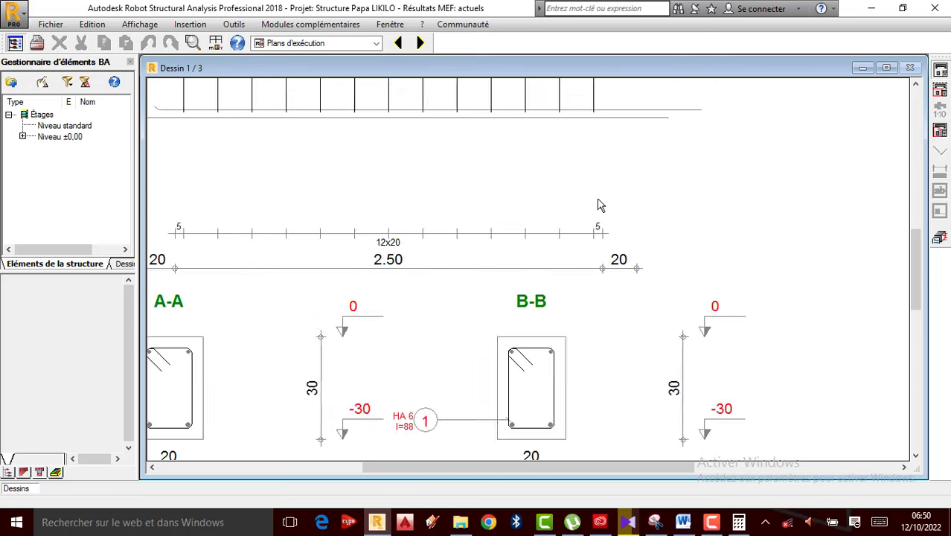
{"action": "scroll", "coordinate": [607, 222], "scroll_direction": "down", "scroll_amount": 1}
{"action": "scroll", "coordinate": [521, 163], "scroll_direction": "down", "scroll_amount": 3}
{"action": "scroll", "coordinate": [521, 159], "scroll_direction": "up", "scroll_amount": 3}
{"action": "scroll", "coordinate": [522, 182], "scroll_direction": "down", "scroll_amount": 3}
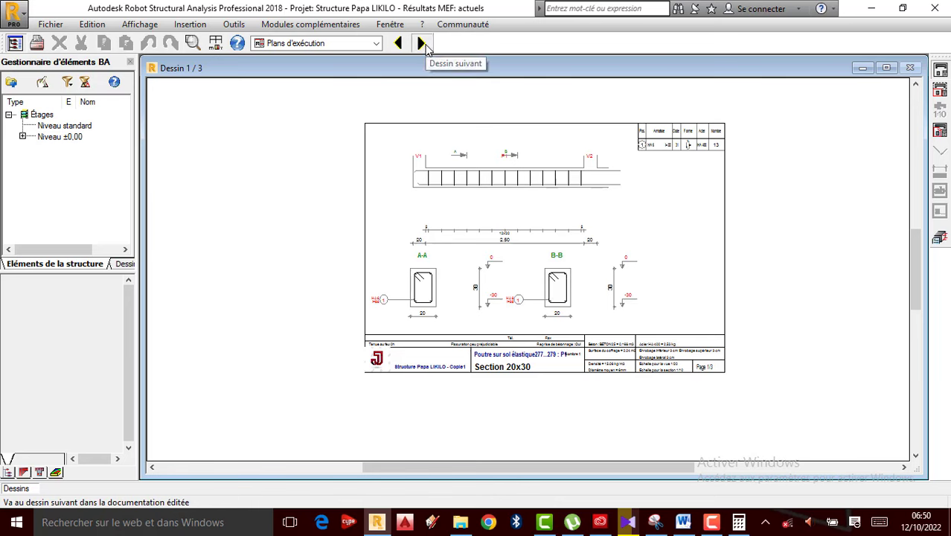
Step: Examine sections C-C and D-D and their bar labels on span P2's execution drawing
{"action": "left_click", "coordinate": [420, 43]}
{"action": "scroll", "coordinate": [510, 177], "scroll_direction": "up", "scroll_amount": 3}
{"action": "scroll", "coordinate": [521, 167], "scroll_direction": "up", "scroll_amount": 3}
{"action": "scroll", "coordinate": [596, 127], "scroll_direction": "down", "scroll_amount": 4}
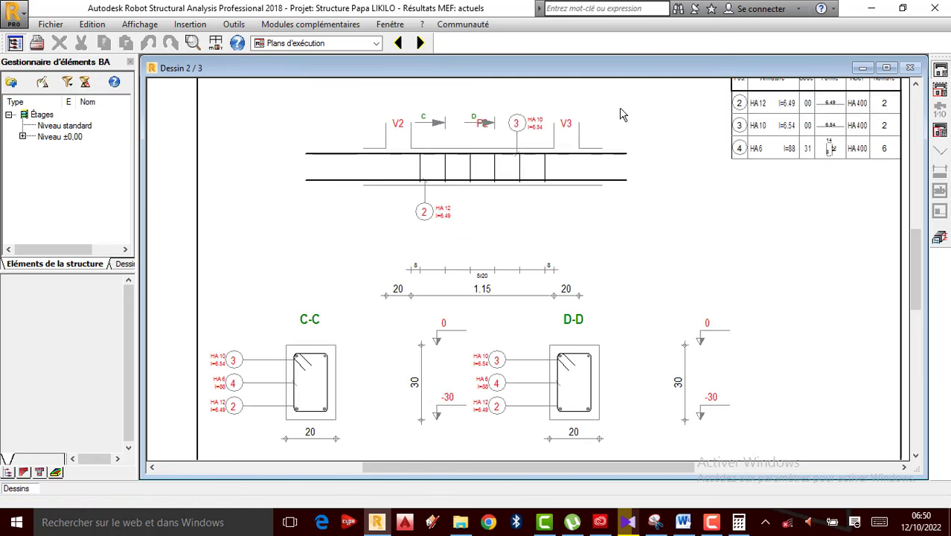
{"action": "scroll", "coordinate": [584, 340], "scroll_direction": "up", "scroll_amount": 1}
{"action": "scroll", "coordinate": [560, 211], "scroll_direction": "up", "scroll_amount": 2}
{"action": "scroll", "coordinate": [555, 387], "scroll_direction": "down", "scroll_amount": 2}
{"action": "scroll", "coordinate": [575, 304], "scroll_direction": "up", "scroll_amount": 3}
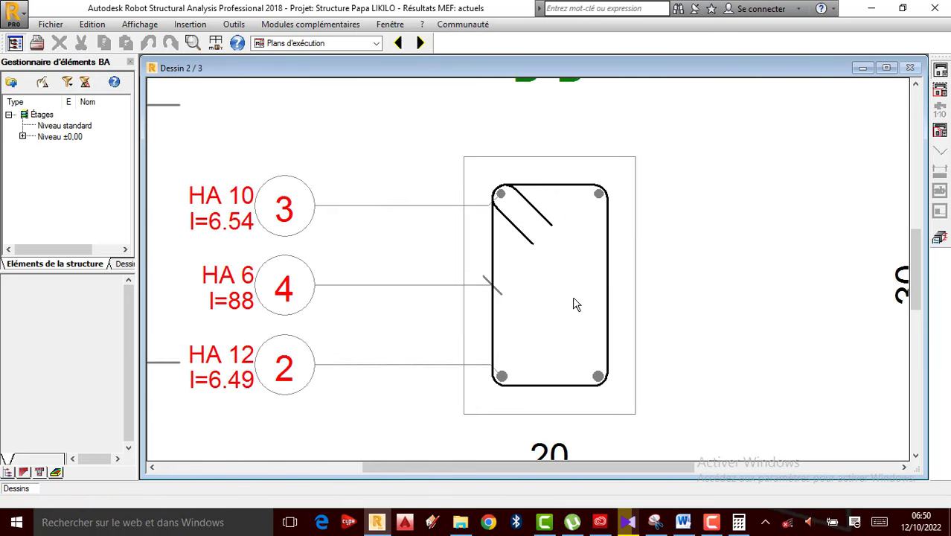
{"action": "scroll", "coordinate": [569, 256], "scroll_direction": "down", "scroll_amount": 2}
{"action": "scroll", "coordinate": [610, 274], "scroll_direction": "up", "scroll_amount": 1}
{"action": "scroll", "coordinate": [609, 272], "scroll_direction": "down", "scroll_amount": 4}
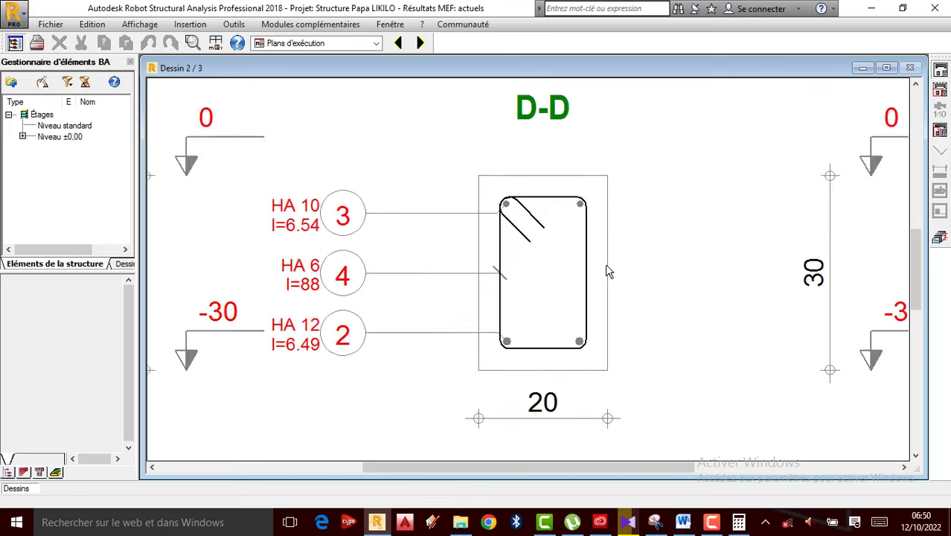
{"action": "scroll", "coordinate": [388, 316], "scroll_direction": "up", "scroll_amount": 2}
{"action": "scroll", "coordinate": [651, 249], "scroll_direction": "up", "scroll_amount": 2}
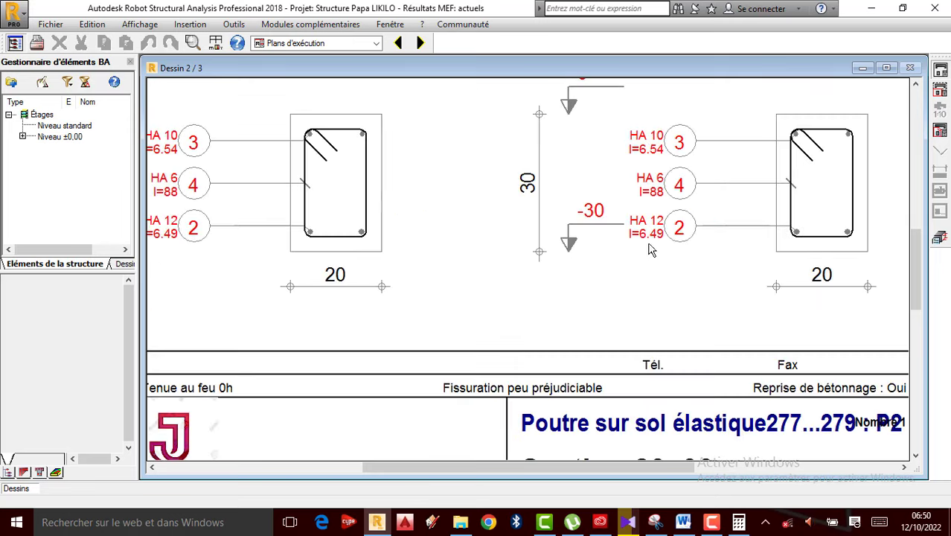
{"action": "scroll", "coordinate": [286, 323], "scroll_direction": "down", "scroll_amount": 2}
{"action": "scroll", "coordinate": [463, 321], "scroll_direction": "up", "scroll_amount": 2}
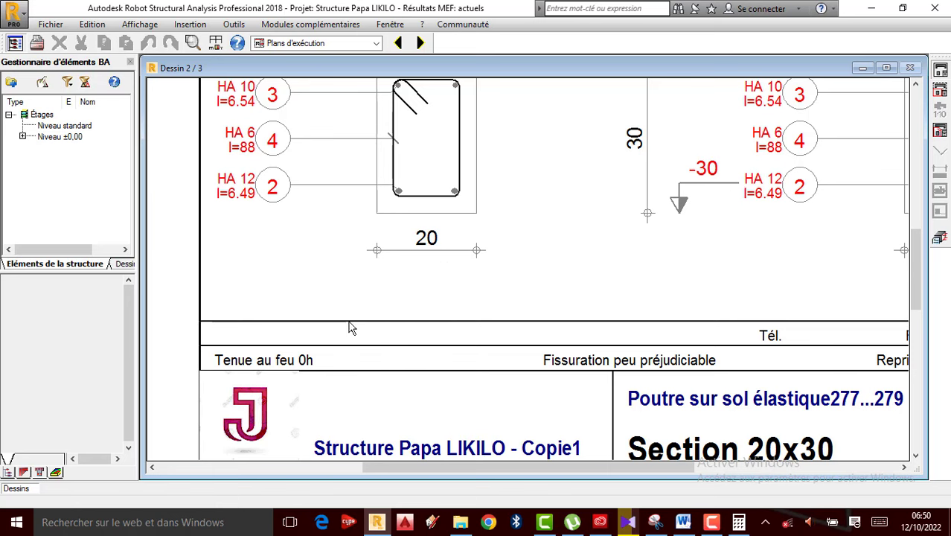
Step: Enter the design office's name, telephone number and fax number in the project properties and apply them
{"action": "key", "text": "alt"}
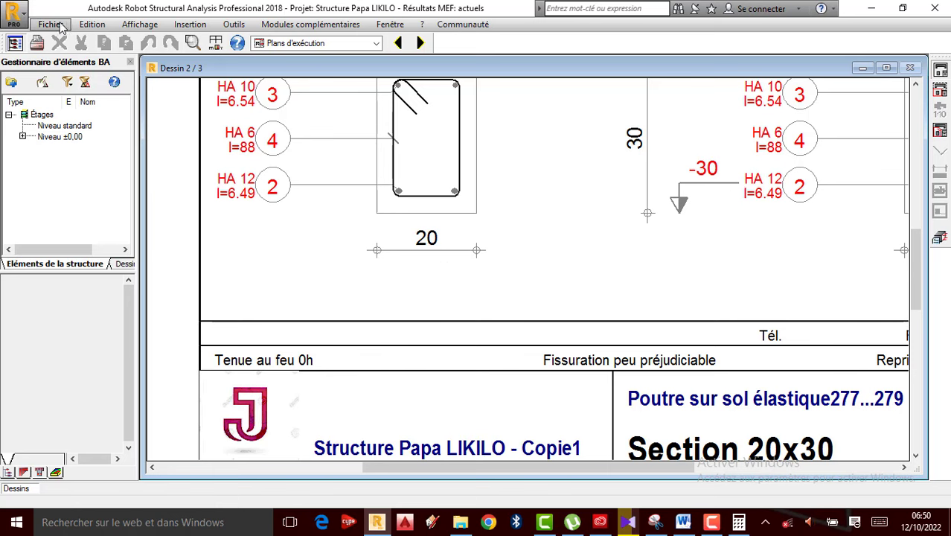
{"action": "left_click", "coordinate": [58, 26]}
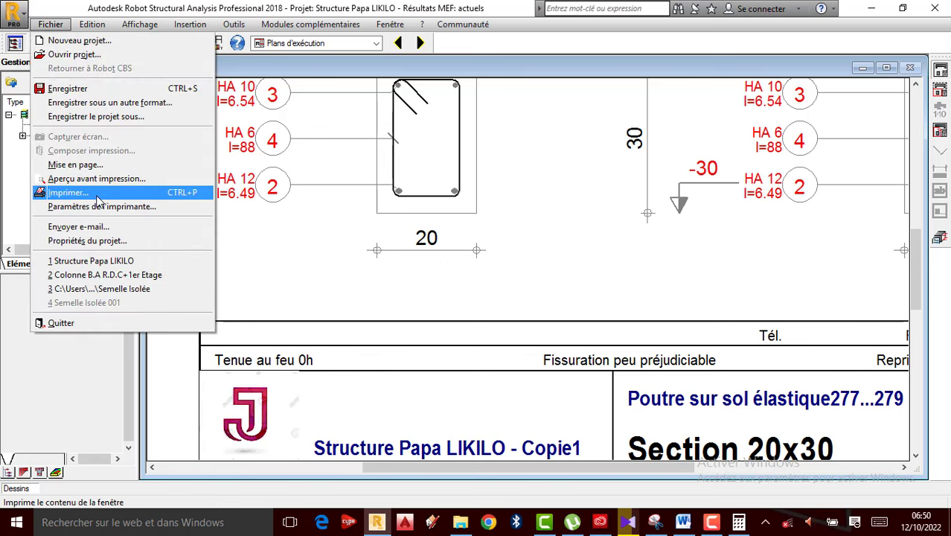
{"action": "left_click", "coordinate": [115, 241]}
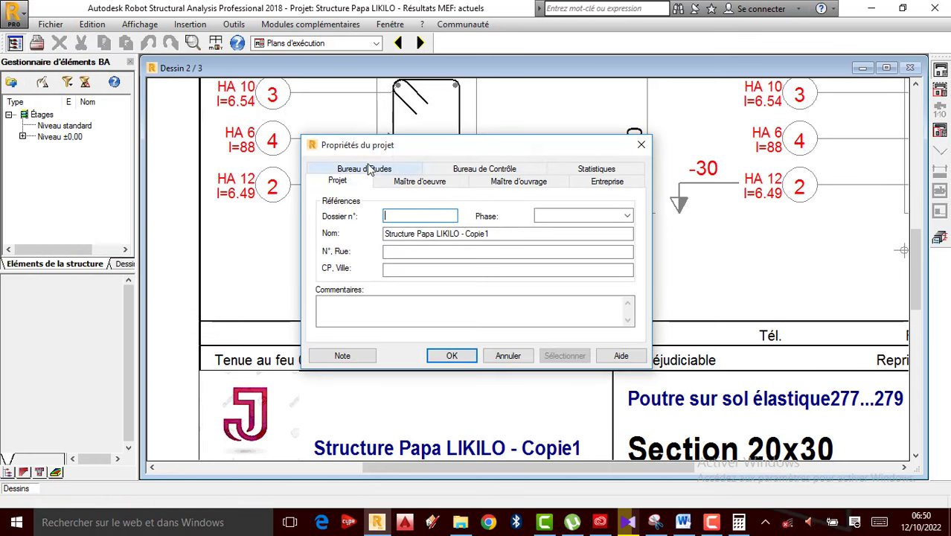
{"action": "left_click", "coordinate": [368, 168]}
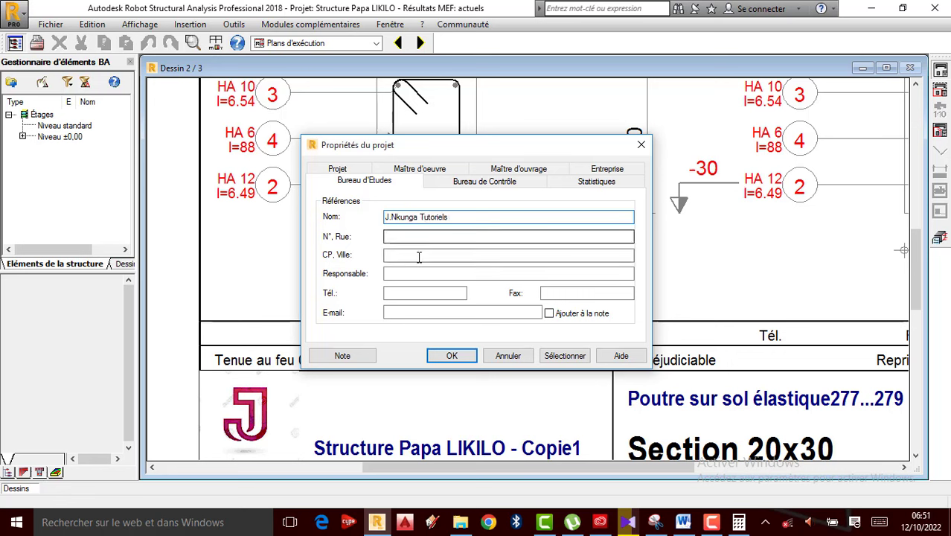
{"action": "left_click", "coordinate": [404, 294]}
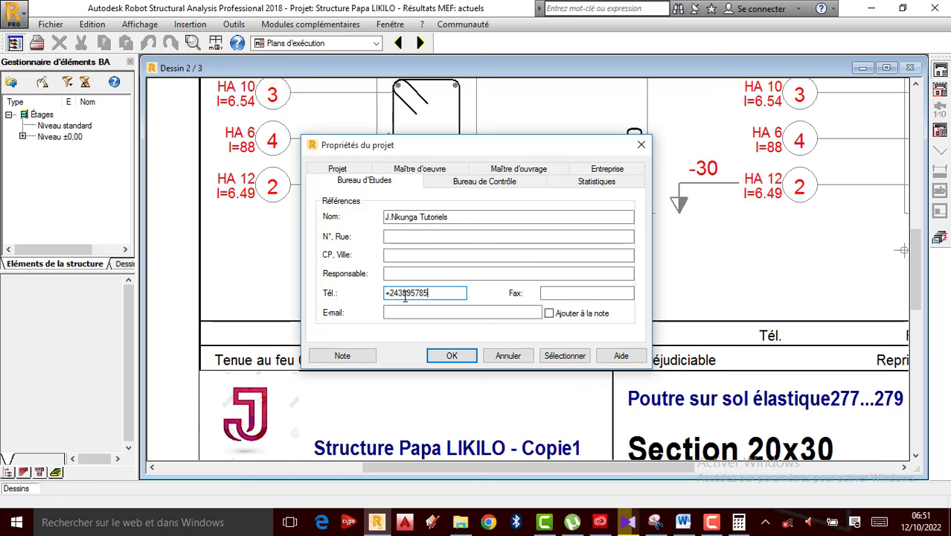
{"action": "left_click", "coordinate": [581, 292]}
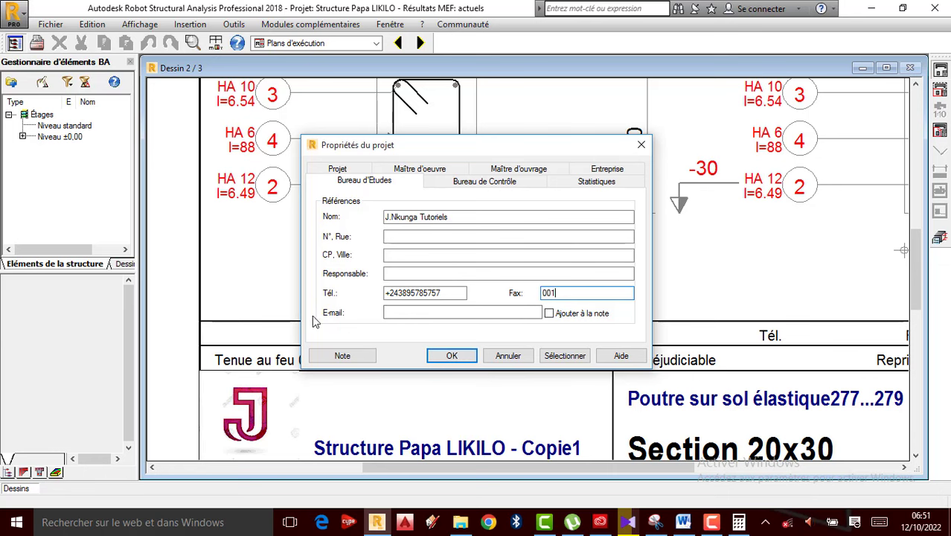
{"action": "left_click", "coordinate": [452, 355]}
Step: Examine the design office's name, telephone and fax entries in the title block of span P2's drawing
{"action": "scroll", "coordinate": [334, 350], "scroll_direction": "up", "scroll_amount": 3}
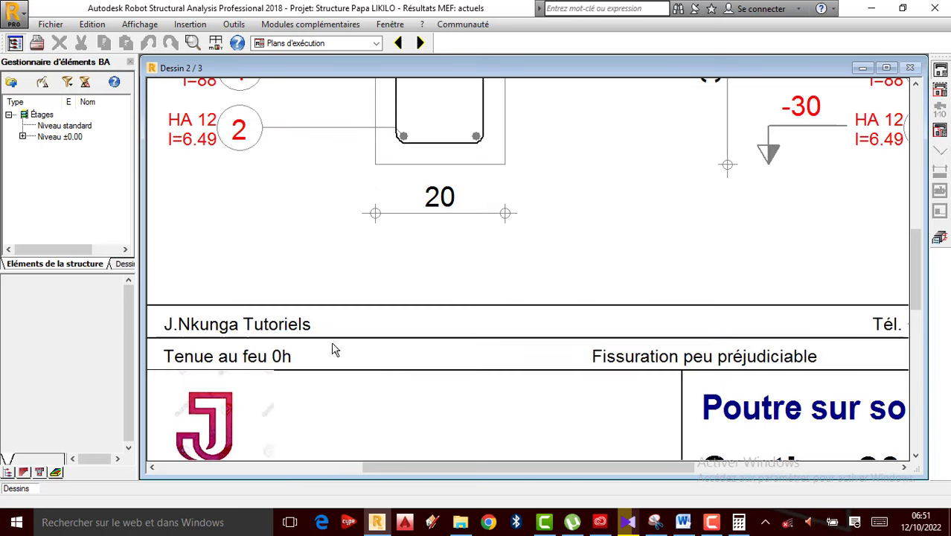
{"action": "scroll", "coordinate": [521, 359], "scroll_direction": "down", "scroll_amount": 1}
{"action": "scroll", "coordinate": [403, 363], "scroll_direction": "up", "scroll_amount": 2}
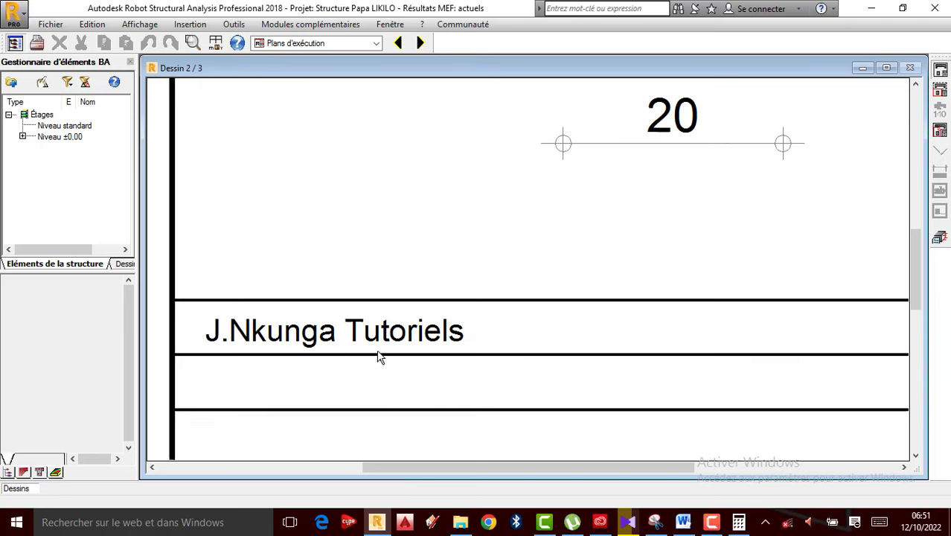
{"action": "scroll", "coordinate": [378, 357], "scroll_direction": "down", "scroll_amount": 2}
{"action": "scroll", "coordinate": [721, 360], "scroll_direction": "up", "scroll_amount": 3}
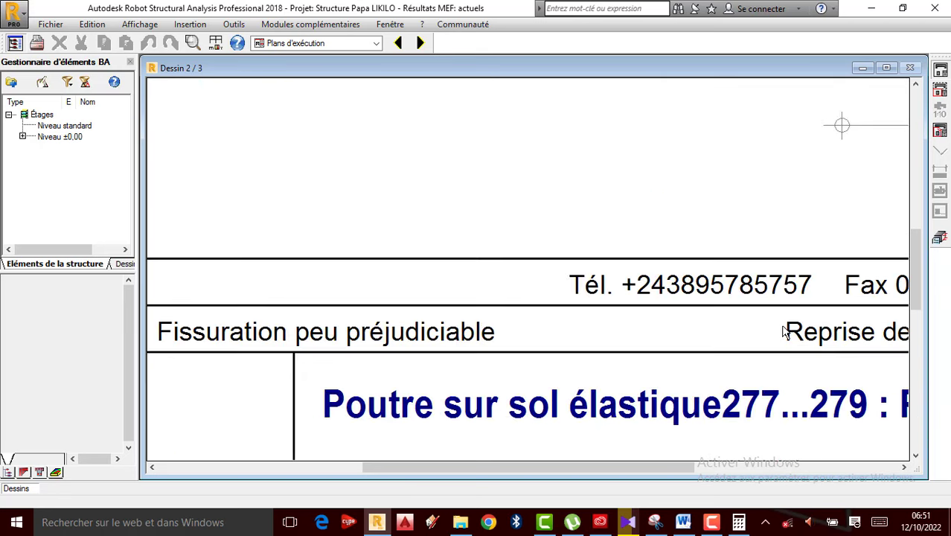
{"action": "scroll", "coordinate": [541, 305], "scroll_direction": "down", "scroll_amount": 2}
{"action": "scroll", "coordinate": [572, 266], "scroll_direction": "up", "scroll_amount": 2}
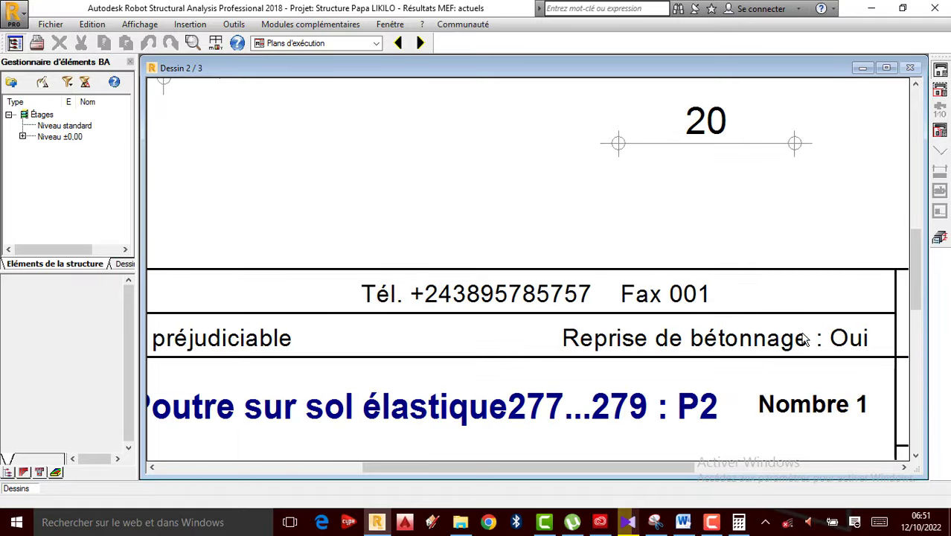
Step: Examine section D-D's bars and the stirrup spacing line above it on span P2's drawing
{"action": "scroll", "coordinate": [803, 338], "scroll_direction": "down", "scroll_amount": 3}
{"action": "scroll", "coordinate": [609, 251], "scroll_direction": "up", "scroll_amount": 3}
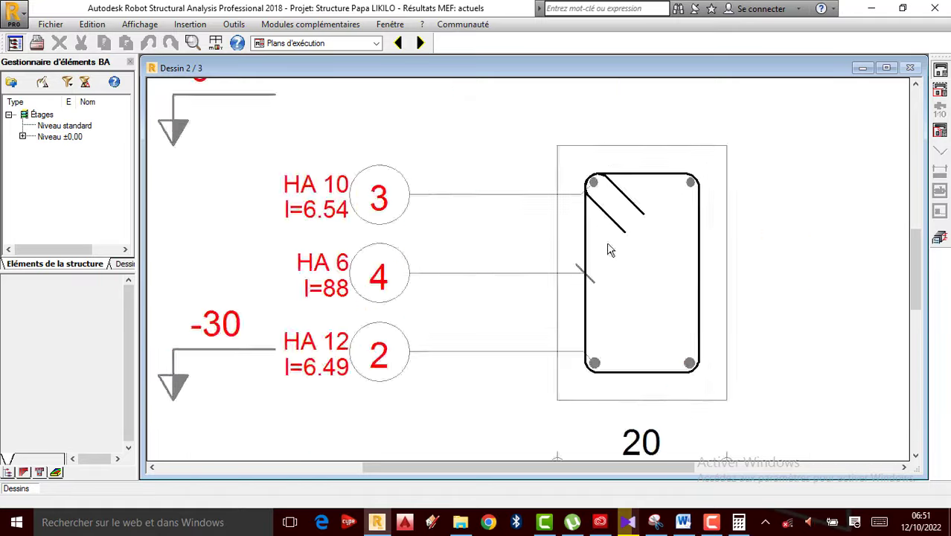
{"action": "scroll", "coordinate": [608, 251], "scroll_direction": "down", "scroll_amount": 3}
{"action": "scroll", "coordinate": [601, 279], "scroll_direction": "up", "scroll_amount": 2}
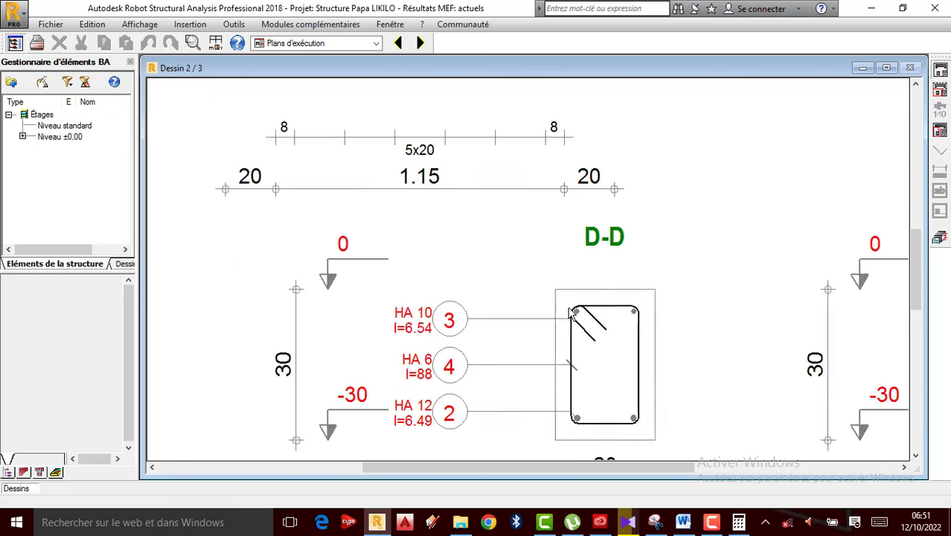
{"action": "scroll", "coordinate": [571, 313], "scroll_direction": "down", "scroll_amount": 2}
{"action": "scroll", "coordinate": [552, 324], "scroll_direction": "up", "scroll_amount": 2}
{"action": "scroll", "coordinate": [490, 246], "scroll_direction": "down", "scroll_amount": 3}
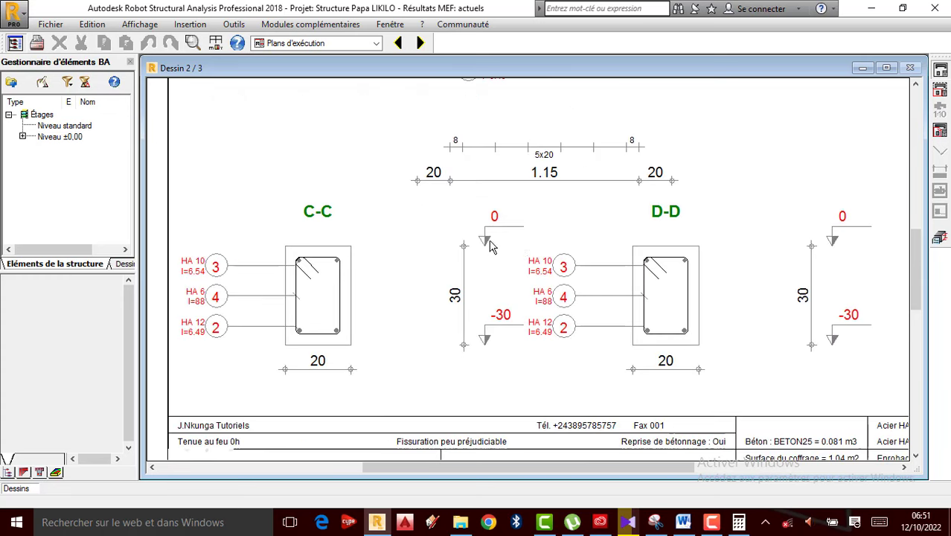
{"action": "scroll", "coordinate": [490, 246], "scroll_direction": "up", "scroll_amount": 3}
Step: Return to the ground beam design and read its calculation note from materials and geometry through reinforcement and quantities
{"action": "left_click", "coordinate": [940, 239]}
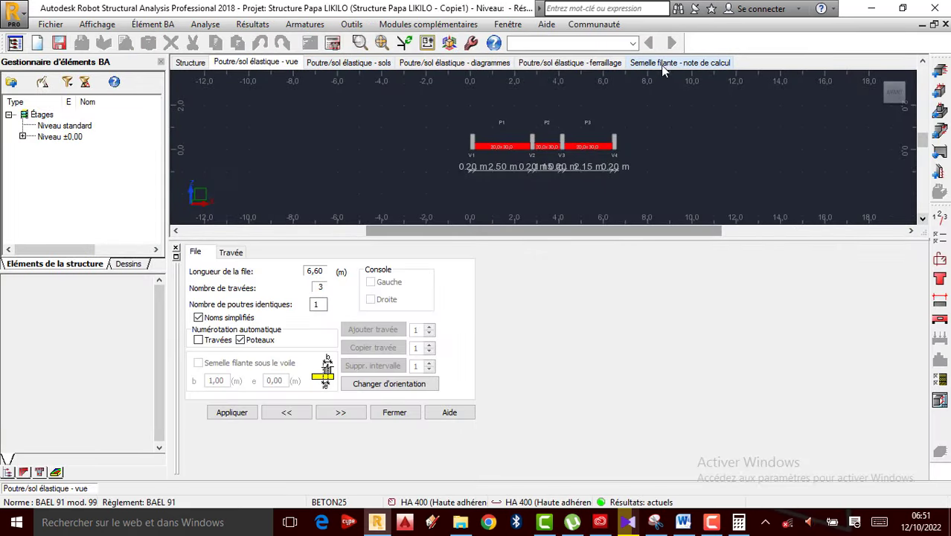
{"action": "left_click", "coordinate": [662, 63]}
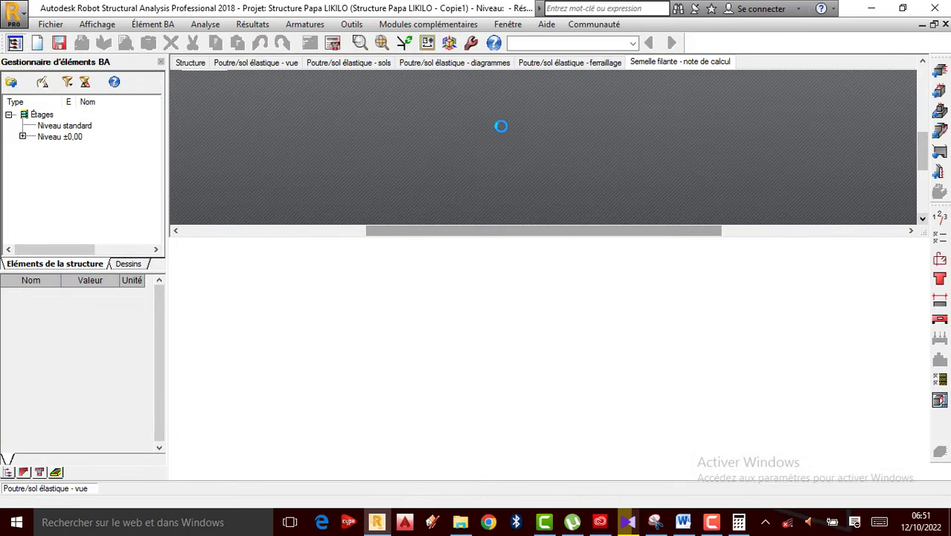
{"action": "scroll", "coordinate": [372, 223], "scroll_direction": "down", "scroll_amount": 10}
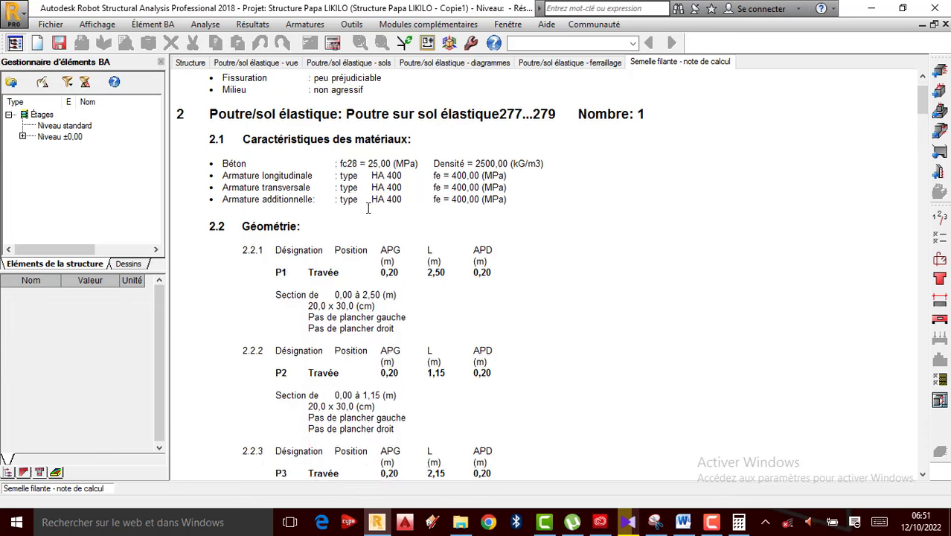
{"action": "scroll", "coordinate": [374, 250], "scroll_direction": "down", "scroll_amount": 20}
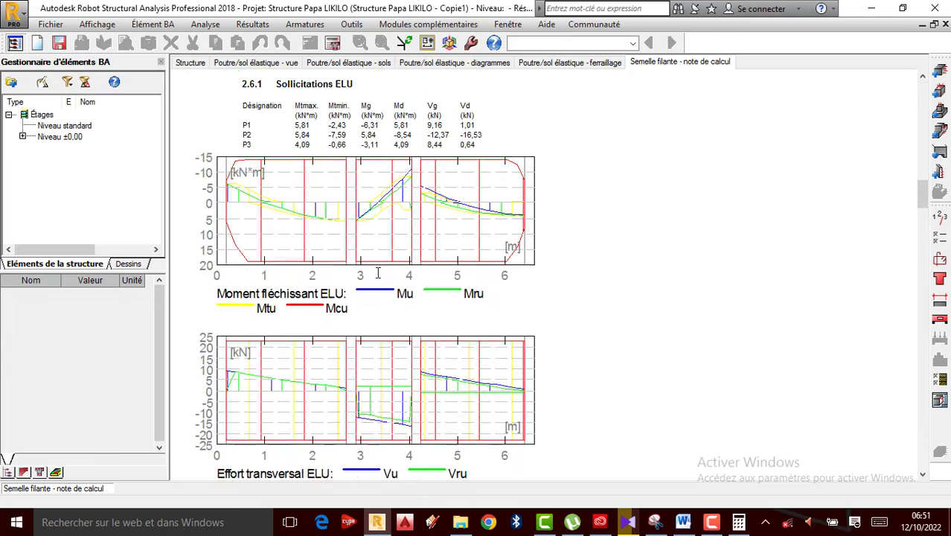
{"action": "scroll", "coordinate": [378, 280], "scroll_direction": "down", "scroll_amount": 20}
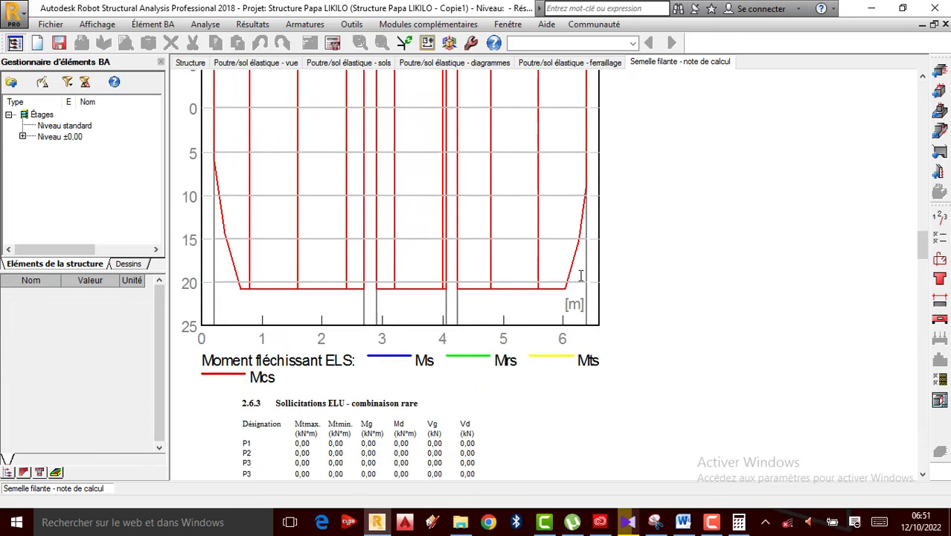
{"action": "scroll", "coordinate": [601, 115], "scroll_direction": "down", "scroll_amount": 20}
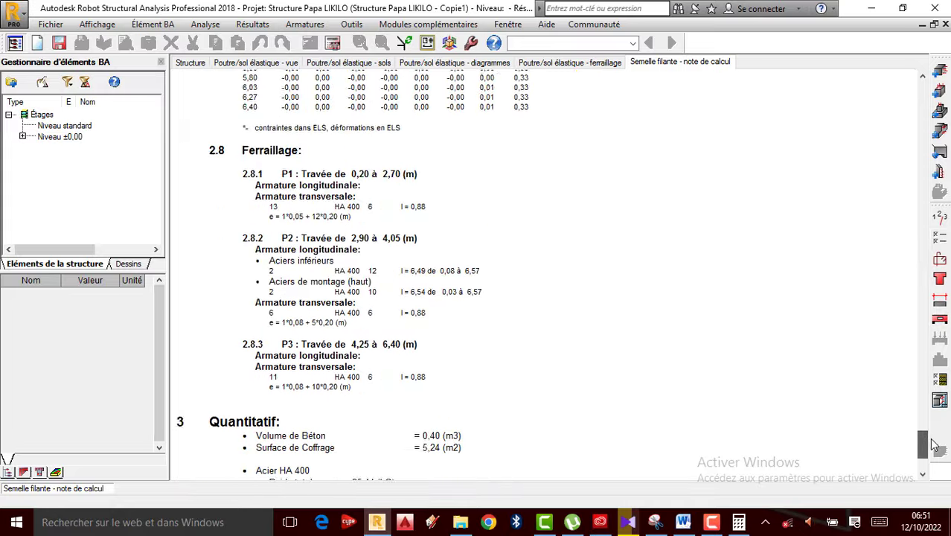
{"action": "scroll", "coordinate": [574, 77], "scroll_direction": "up", "scroll_amount": 2}
Step: Show the beam line's reinforcement in an enlarged 3D view, select the stirrups of all spans, and inspect the cross-section
{"action": "left_click", "coordinate": [573, 66]}
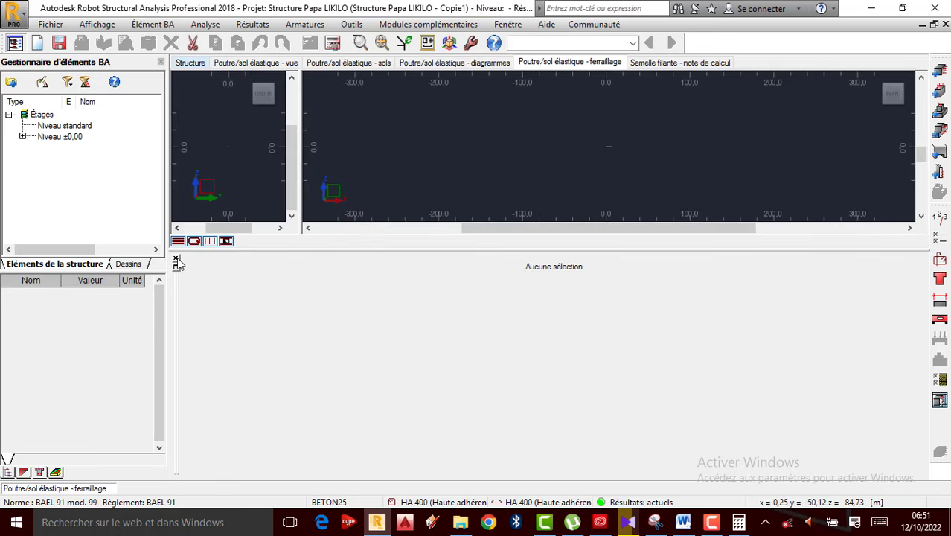
{"action": "left_click", "coordinate": [176, 259]}
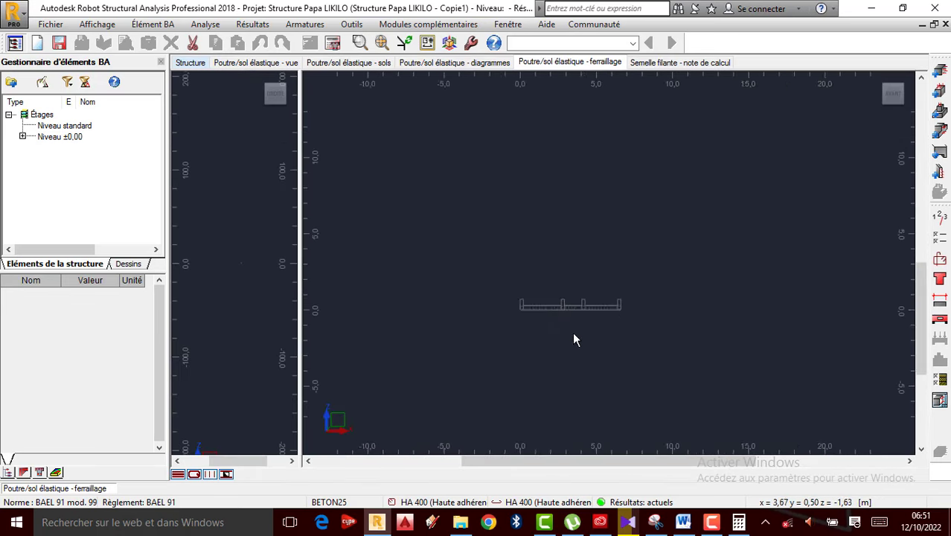
{"action": "scroll", "coordinate": [550, 316], "scroll_direction": "up", "scroll_amount": 5}
{"action": "middle_click_drag", "start_coordinate": [818, 112], "coordinate": [711, 195], "text": "shift"}
{"action": "right_click", "coordinate": [668, 207]}
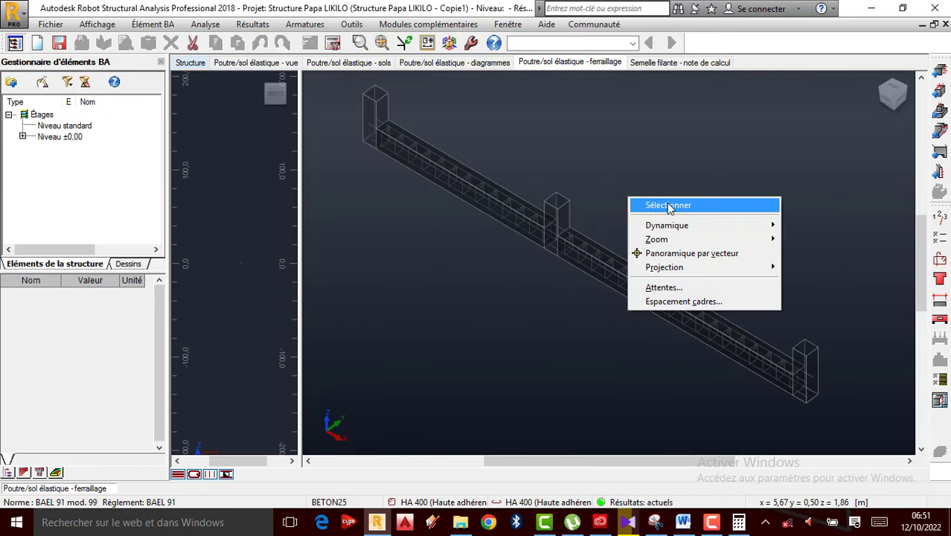
{"action": "left_click", "coordinate": [668, 206]}
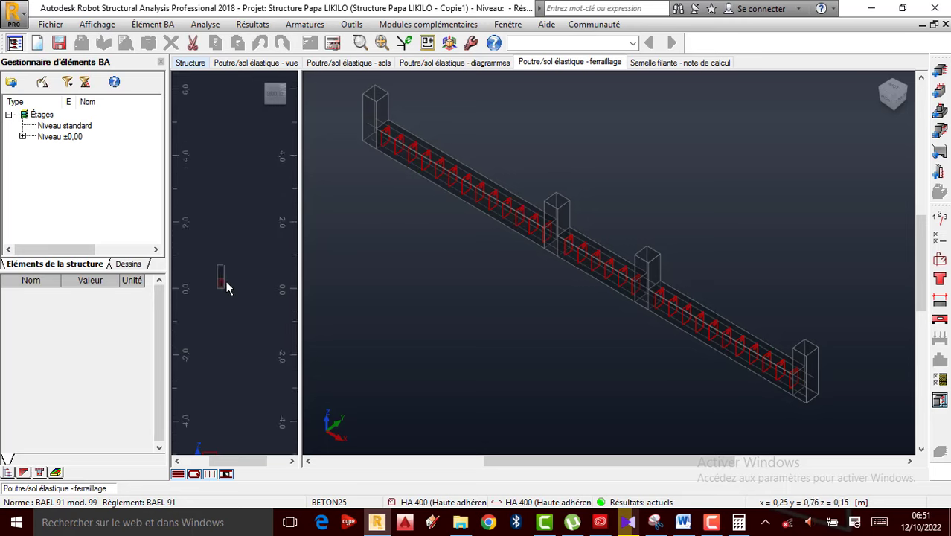
{"action": "scroll", "coordinate": [200, 269], "scroll_direction": "up", "scroll_amount": 5}
{"action": "scroll", "coordinate": [237, 246], "scroll_direction": "up", "scroll_amount": 3}
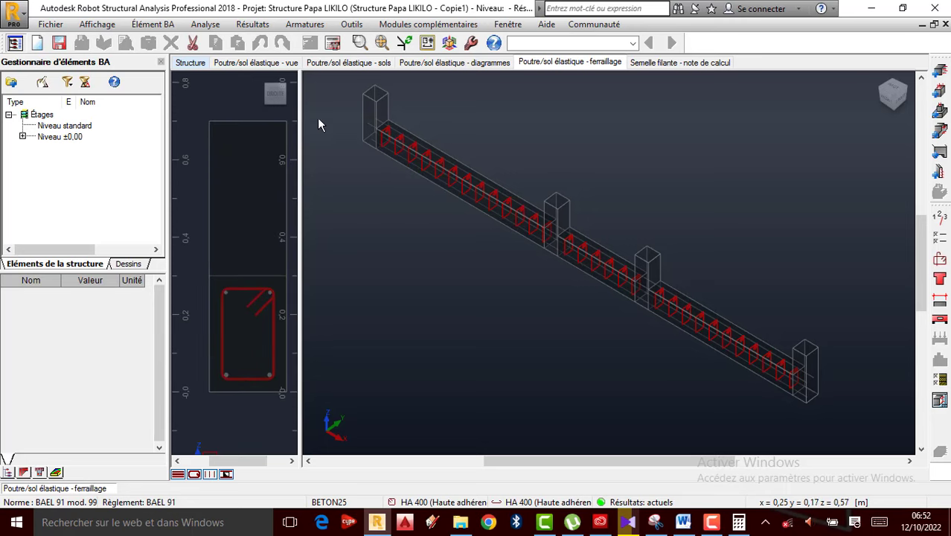
Step: Review the soil profile and the beam line geometry, and return to the reinforcement view
{"action": "left_click", "coordinate": [354, 64]}
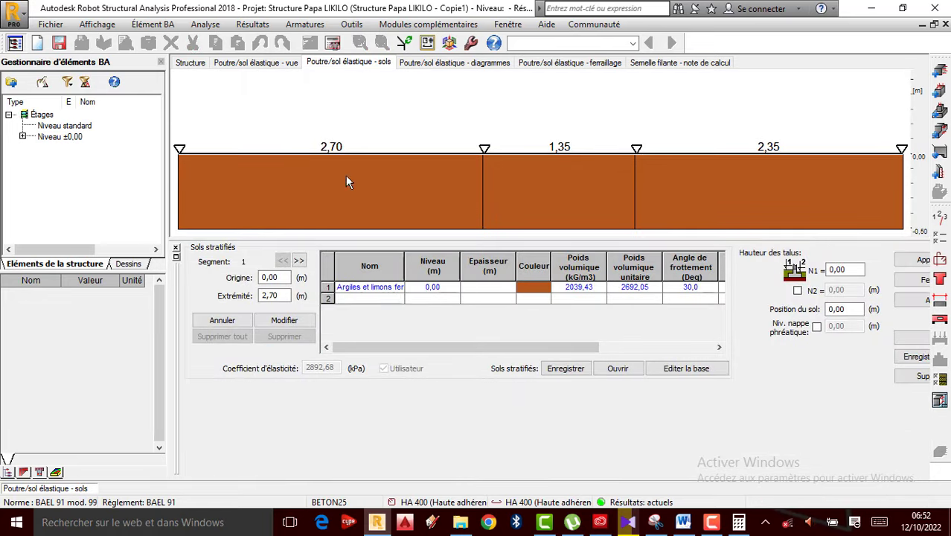
{"action": "left_click", "coordinate": [247, 65]}
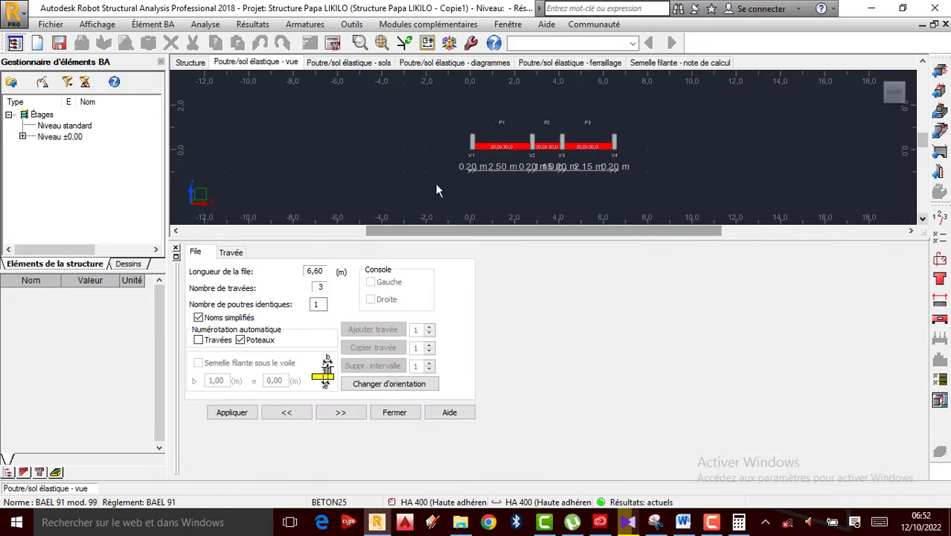
{"action": "left_click", "coordinate": [581, 64]}
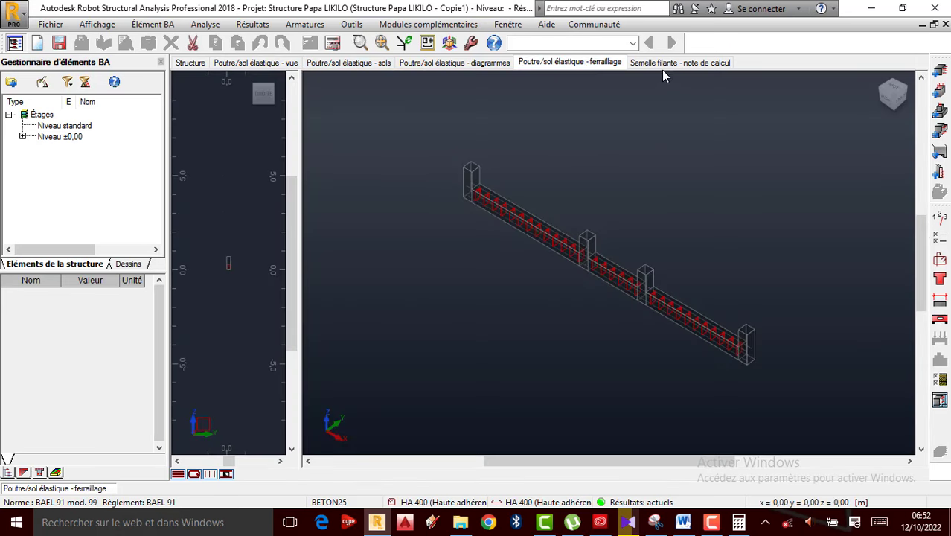
Step: Reopen the execution drawing of span P2 and inspect section D-D up close
{"action": "left_click", "coordinate": [939, 401]}
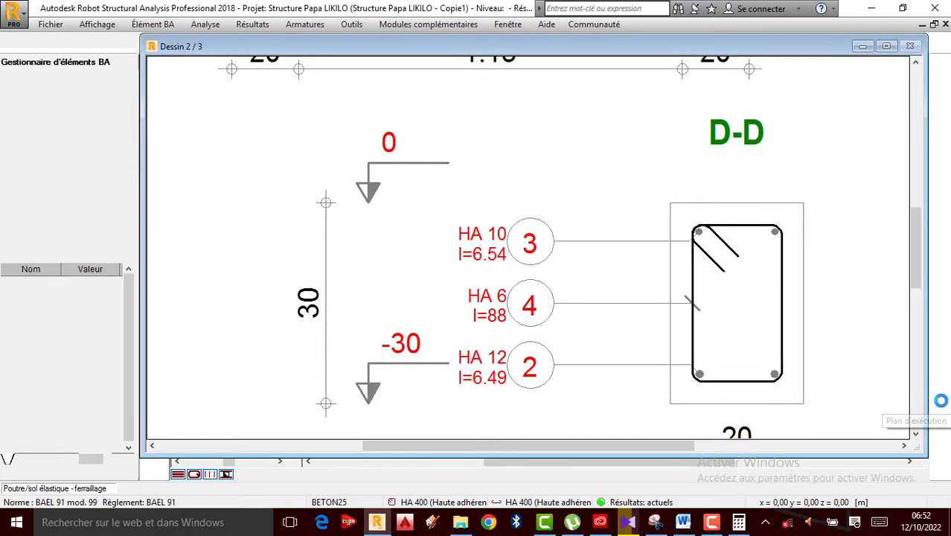
{"action": "scroll", "coordinate": [621, 327], "scroll_direction": "up", "scroll_amount": 5}
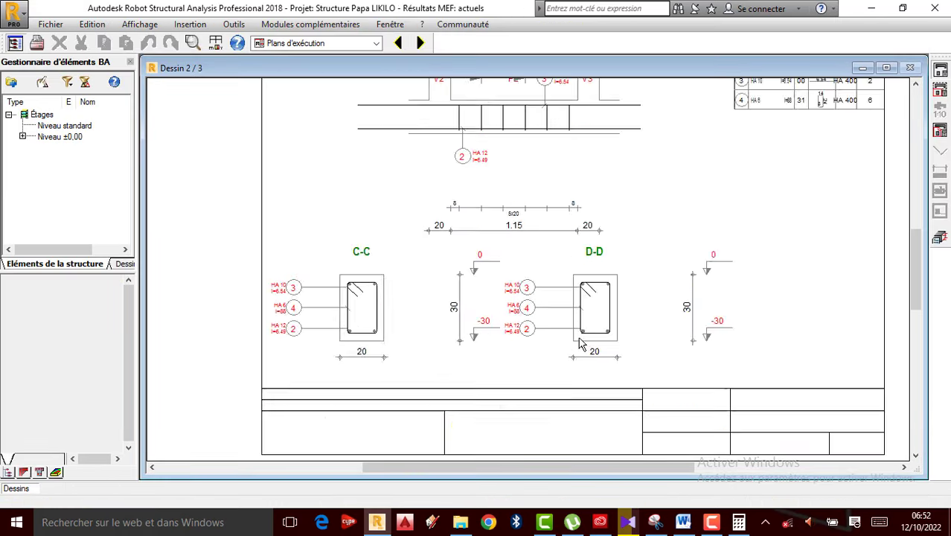
{"action": "scroll", "coordinate": [623, 320], "scroll_direction": "up", "scroll_amount": 2}
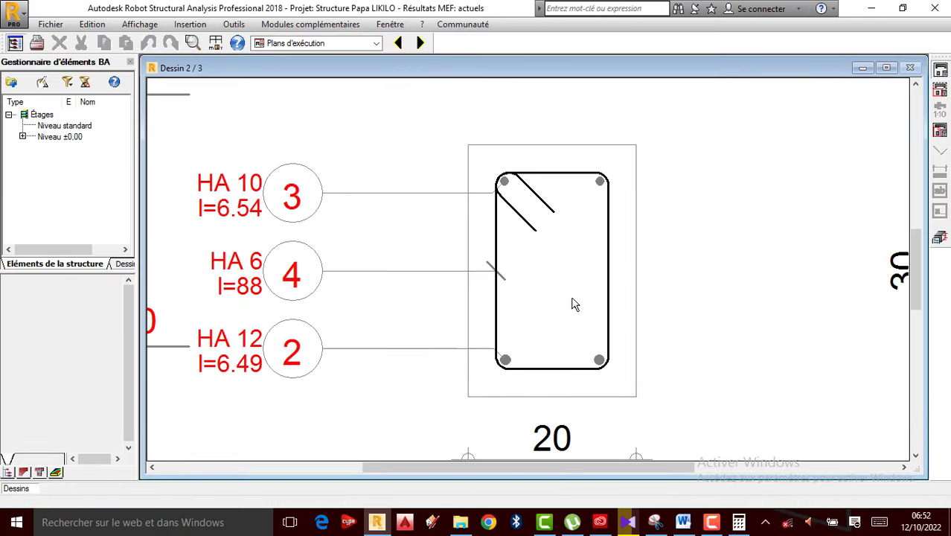
Step: Examine the diameter and length labels of bar marks 3, 4 and 2 beside the beam cross-section in the execution drawing
{"action": "scroll", "coordinate": [475, 248], "scroll_direction": "down", "scroll_amount": 2}
{"action": "scroll", "coordinate": [301, 245], "scroll_direction": "up", "scroll_amount": 2}
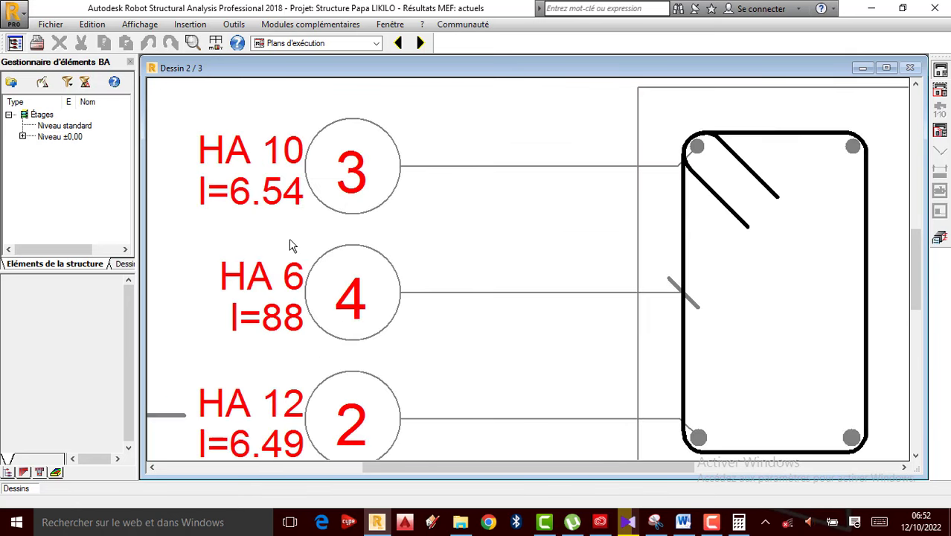
{"action": "scroll", "coordinate": [292, 245], "scroll_direction": "up", "scroll_amount": 2}
{"action": "scroll", "coordinate": [420, 238], "scroll_direction": "down", "scroll_amount": 2}
{"action": "scroll", "coordinate": [417, 242], "scroll_direction": "down", "scroll_amount": 1}
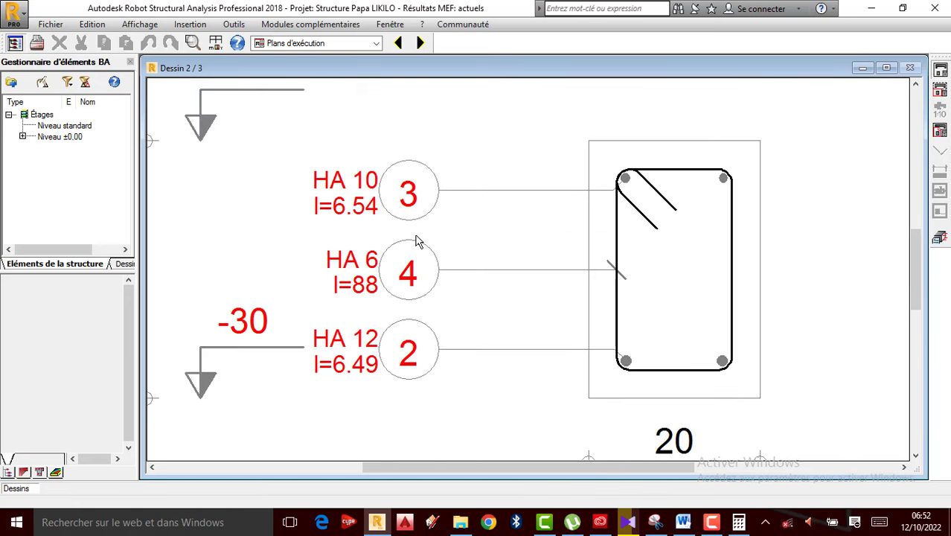
{"action": "scroll", "coordinate": [417, 242], "scroll_direction": "down", "scroll_amount": 1}
{"action": "scroll", "coordinate": [350, 216], "scroll_direction": "up", "scroll_amount": 2}
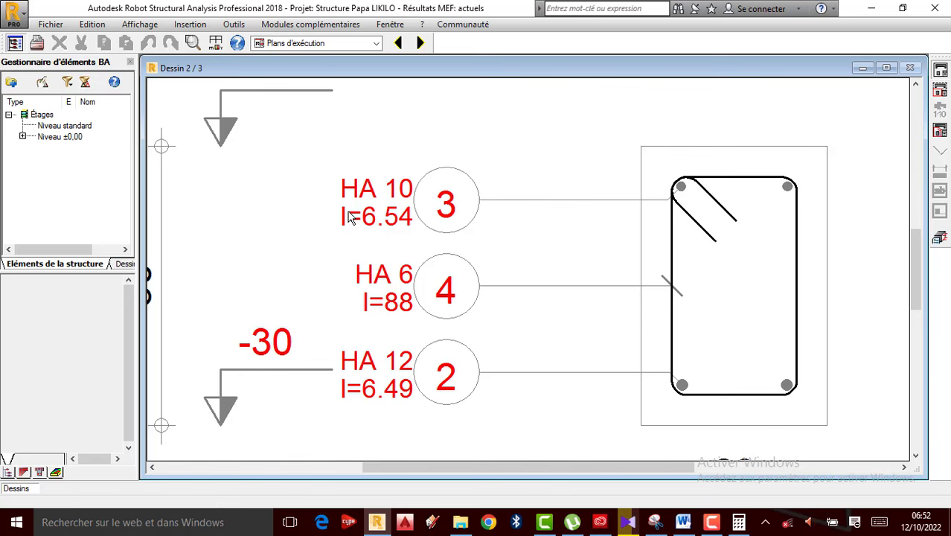
{"action": "scroll", "coordinate": [361, 227], "scroll_direction": "up", "scroll_amount": 2}
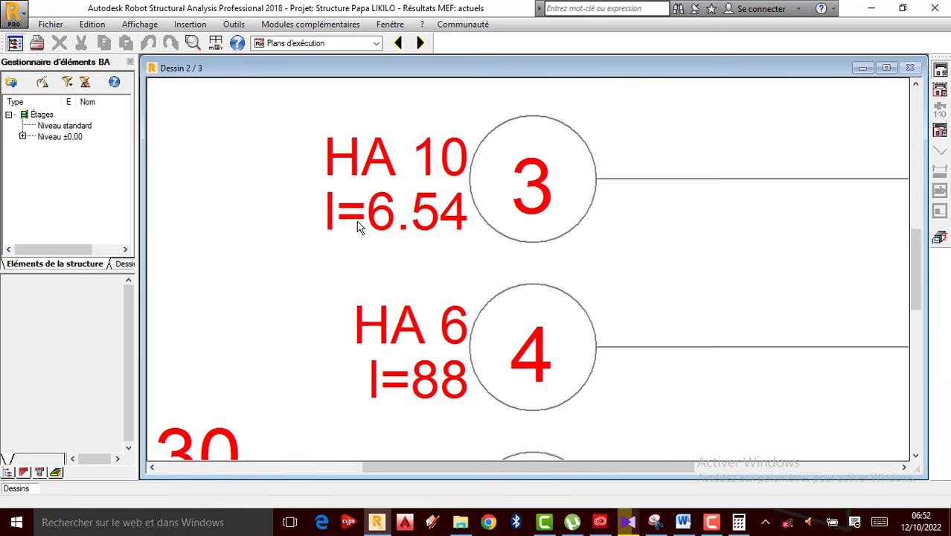
{"action": "scroll", "coordinate": [402, 219], "scroll_direction": "down", "scroll_amount": 1}
{"action": "scroll", "coordinate": [414, 208], "scroll_direction": "down", "scroll_amount": 2}
{"action": "scroll", "coordinate": [413, 211], "scroll_direction": "up", "scroll_amount": 3}
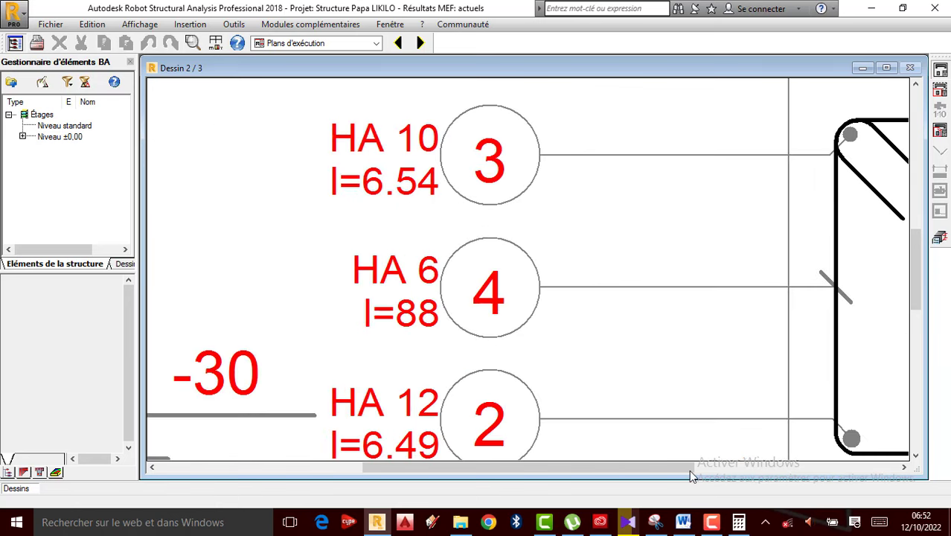
{"action": "left_click", "coordinate": [711, 521]}
{"action": "left_click", "coordinate": [922, 468]}
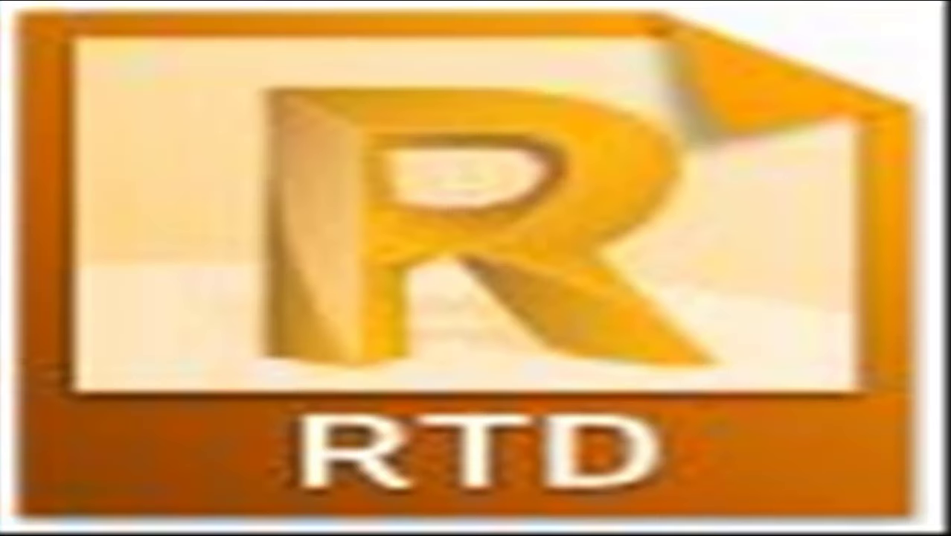